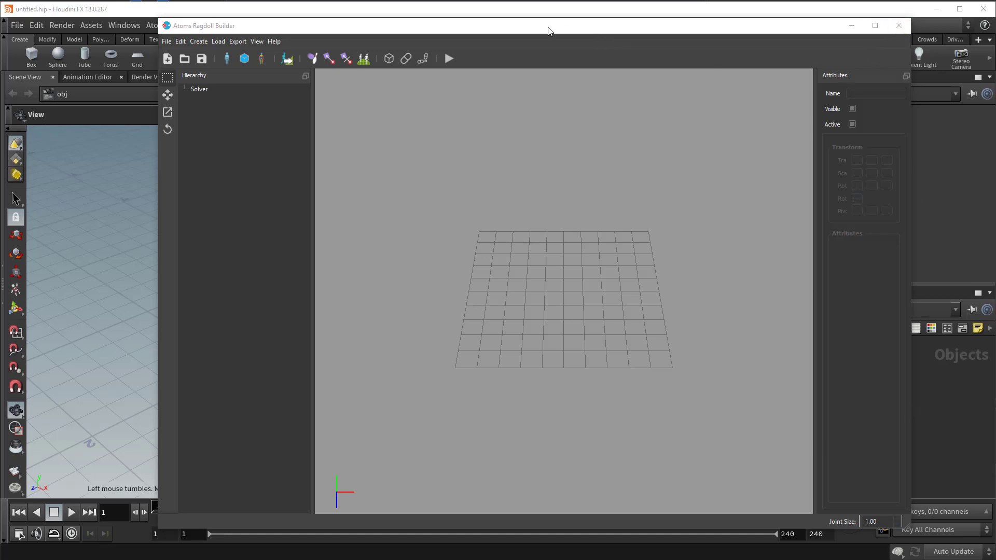
Open the Atoms Ragdoll Builder tool and place its window fully on screen over the Houdini scene.
drag(550, 29, 510, 87)
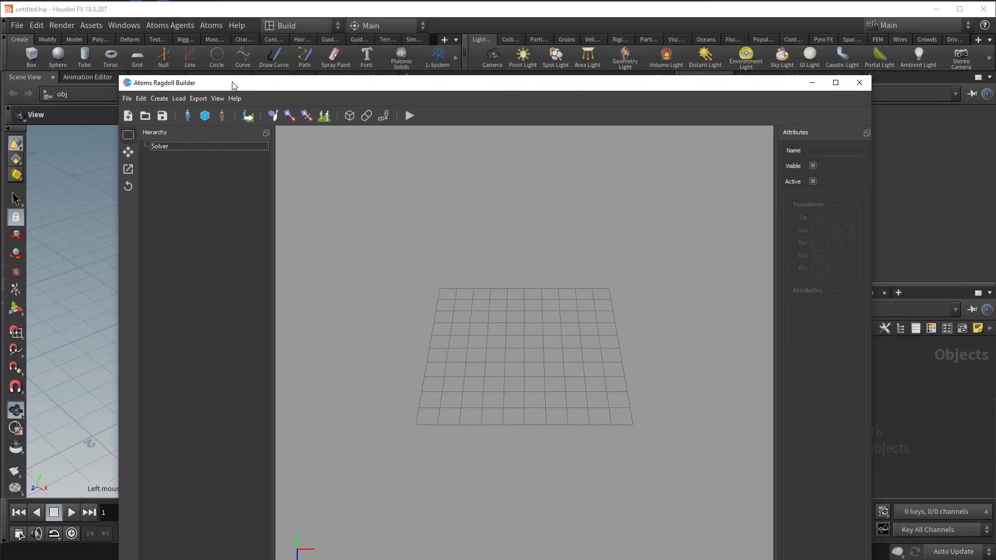
drag(237, 84, 211, 220)
click(211, 26)
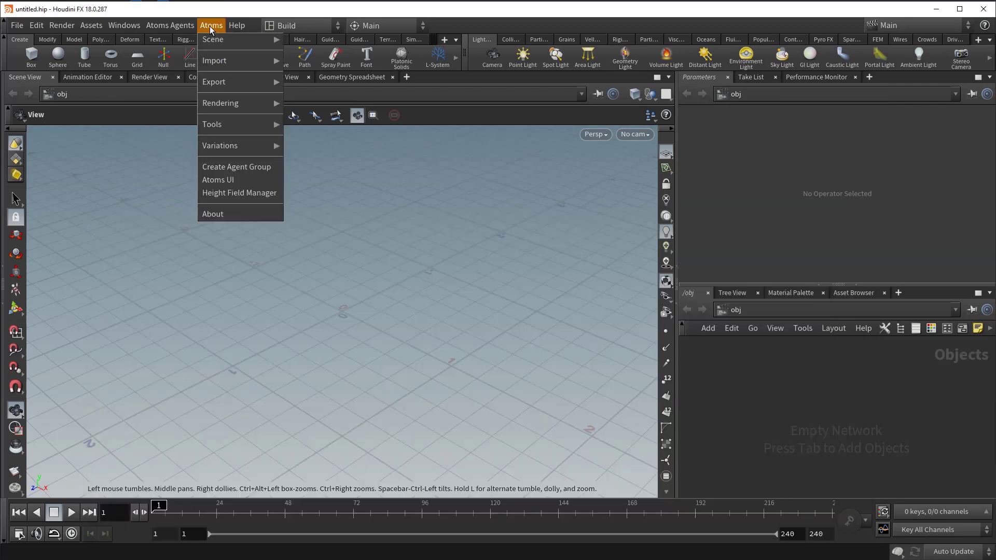
mouse_move(240, 125)
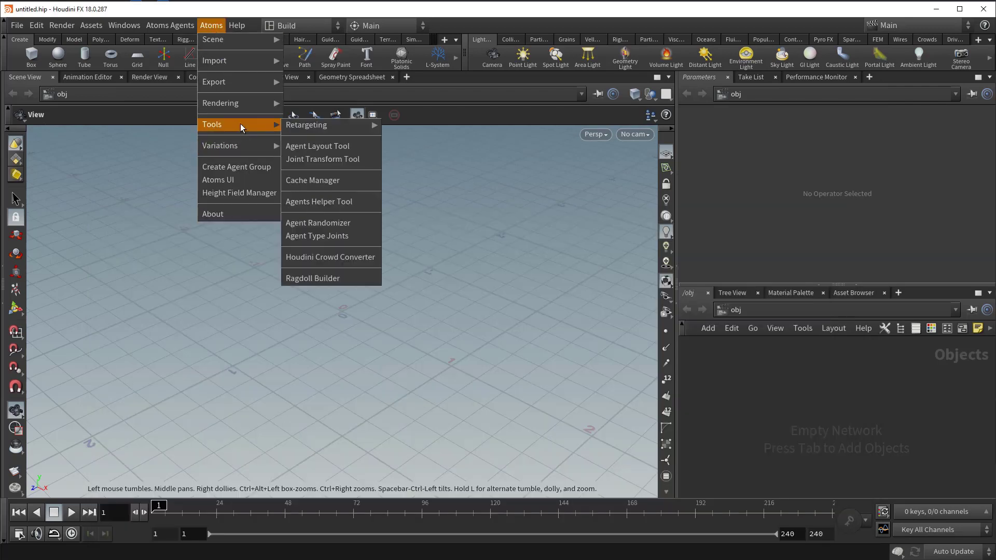
click(316, 279)
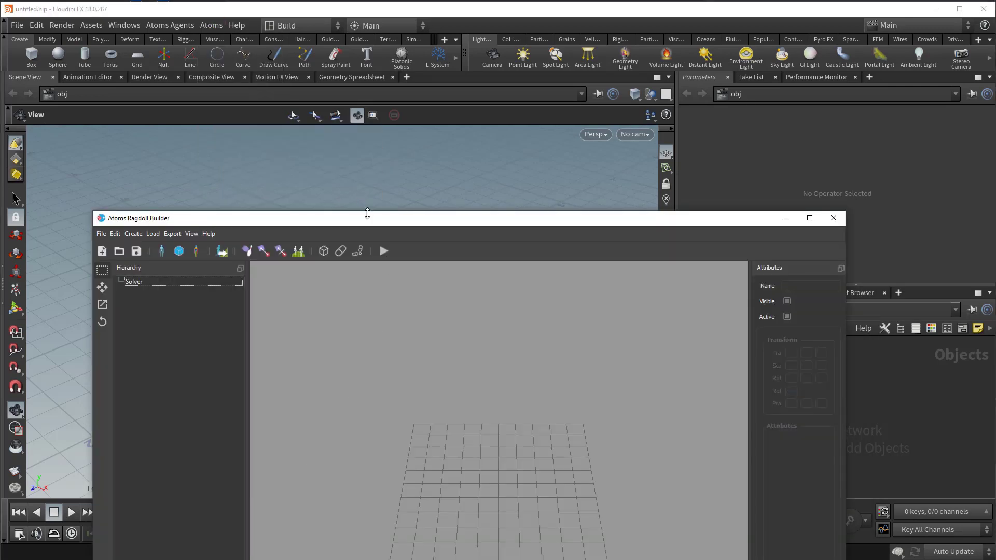
drag(370, 220, 392, 27)
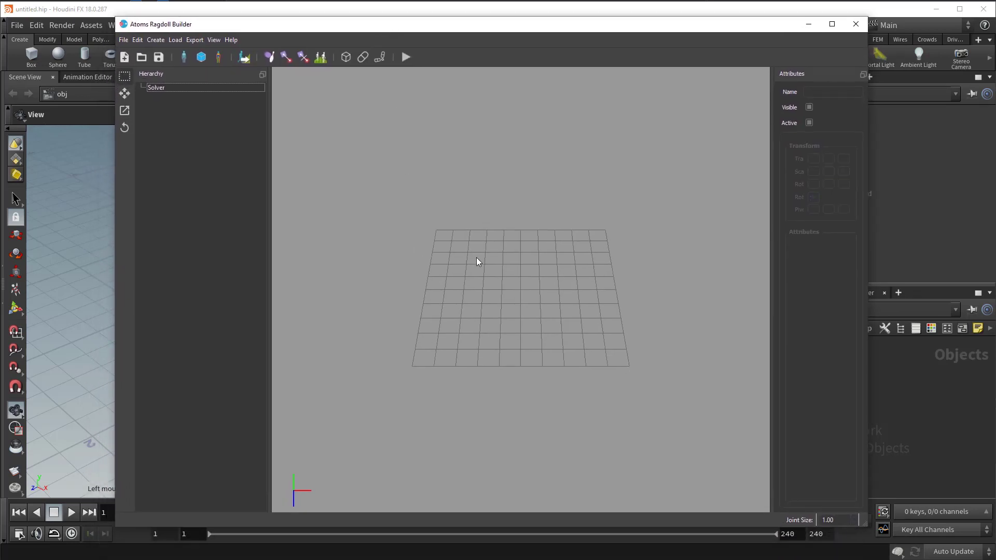
Try orbiting the empty grid view and widen the Attributes area so its transform fields show fully.
drag(583, 294, 517, 270)
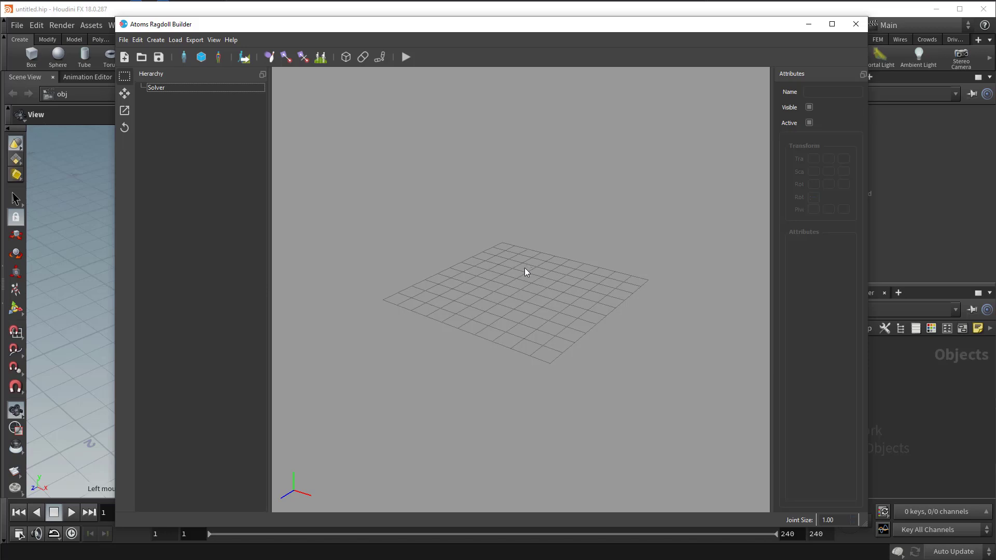
mouse_move(531, 276)
alt+mouse_down()
mouse_move(396, 278)
mouse_move(519, 281)
alt+mouse_up()
alt+middle_drag(518, 281, 391, 269)
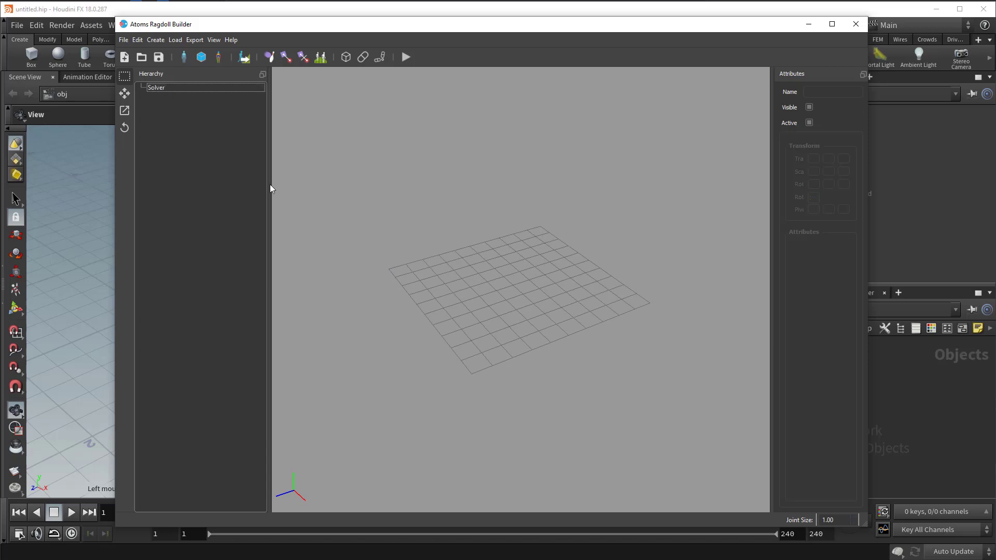
drag(772, 287, 666, 287)
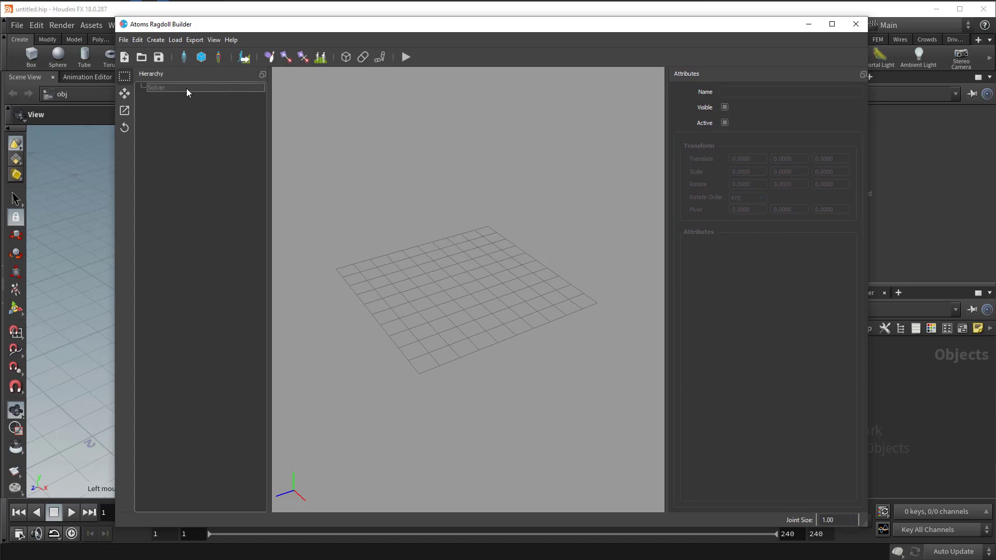
Load the human skeleton file from the data folder of the 18.0.287 deployment.
click(184, 58)
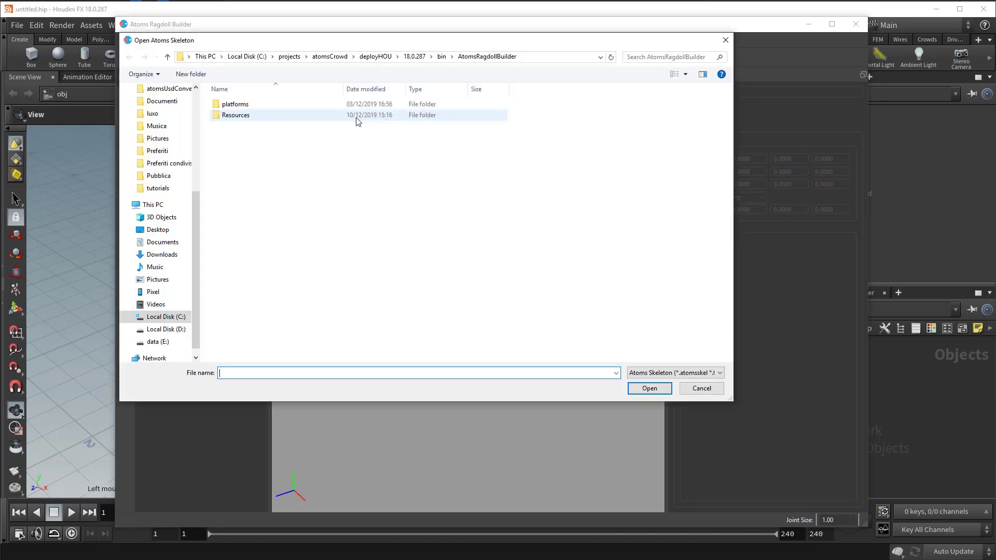
click(414, 56)
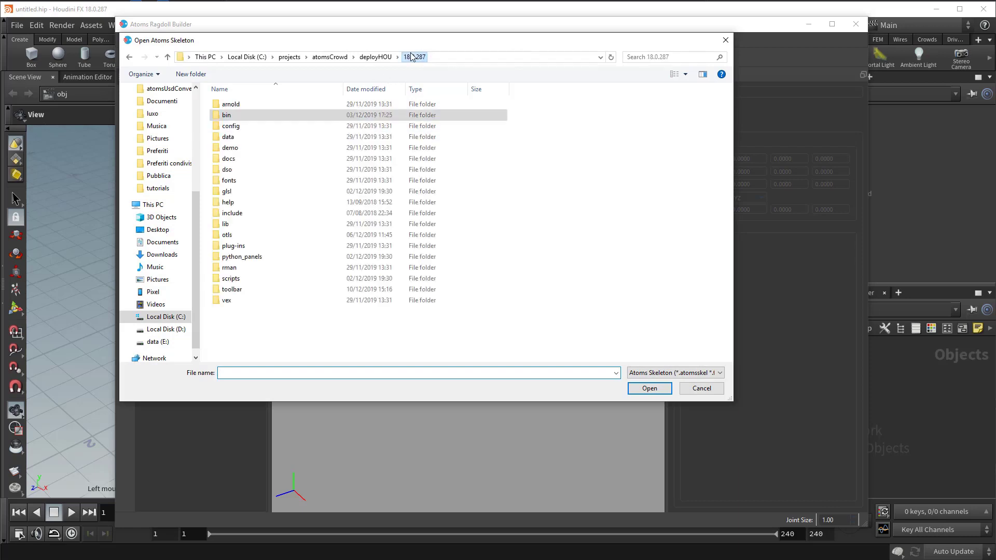
double_click(228, 136)
click(234, 206)
double_click(234, 205)
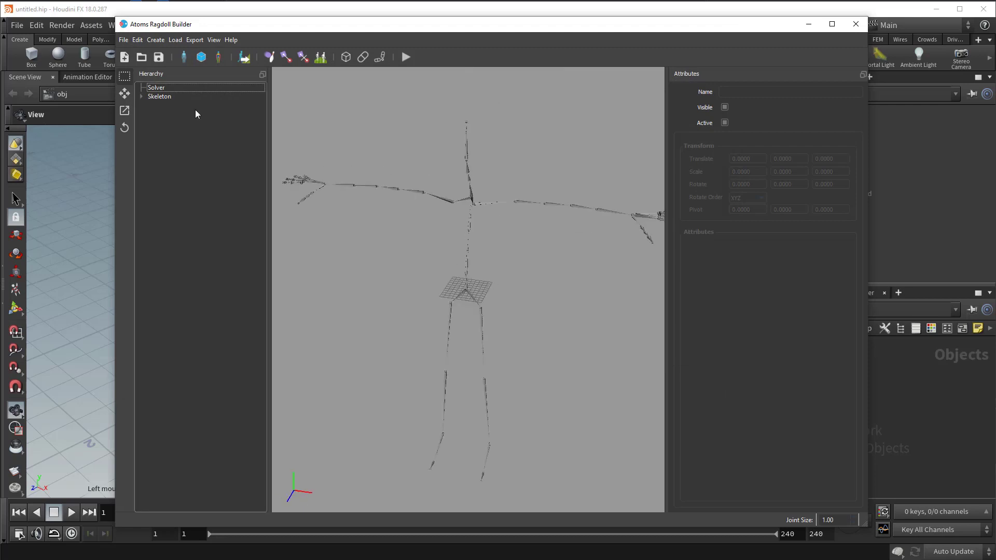
Expand the Skeleton hierarchy through Hips, LeftUpLeg and LeftLeg down to the LeftFoot joint.
click(141, 96)
click(152, 105)
click(162, 115)
click(173, 123)
Examine the transform attributes of the Hips, RightUpLeg and LeftUpLeg joints one by one, then clear the selection.
scroll(437, 246, up, 6)
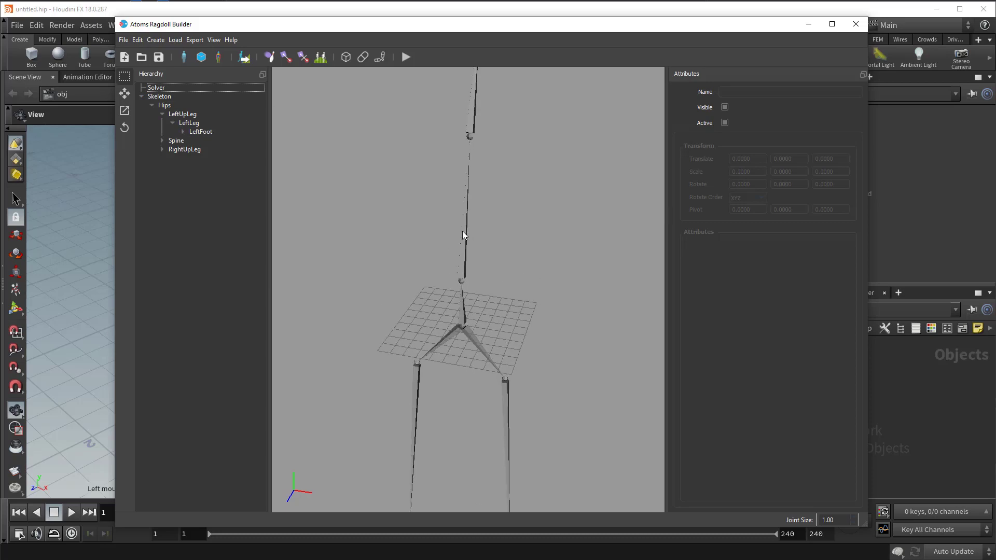
middle_drag(462, 232, 466, 346)
scroll(427, 315, down, 4)
middle_drag(428, 315, 450, 231)
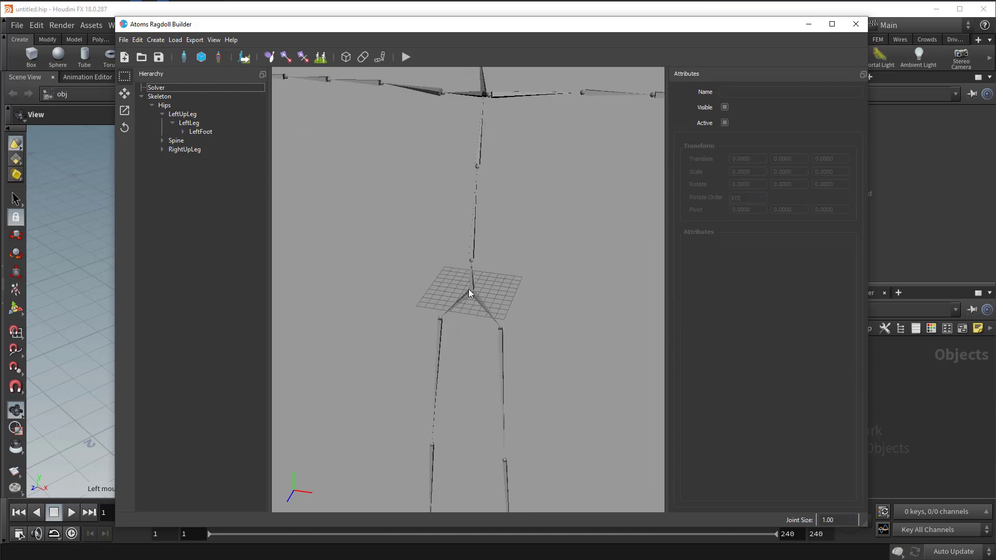
drag(493, 312, 493, 313)
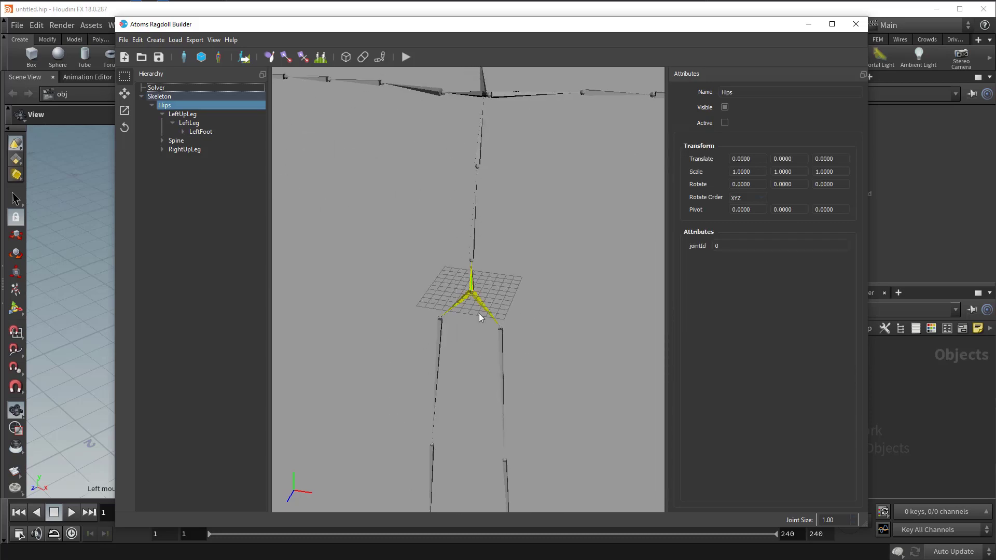
drag(515, 379, 515, 379)
drag(412, 357, 451, 374)
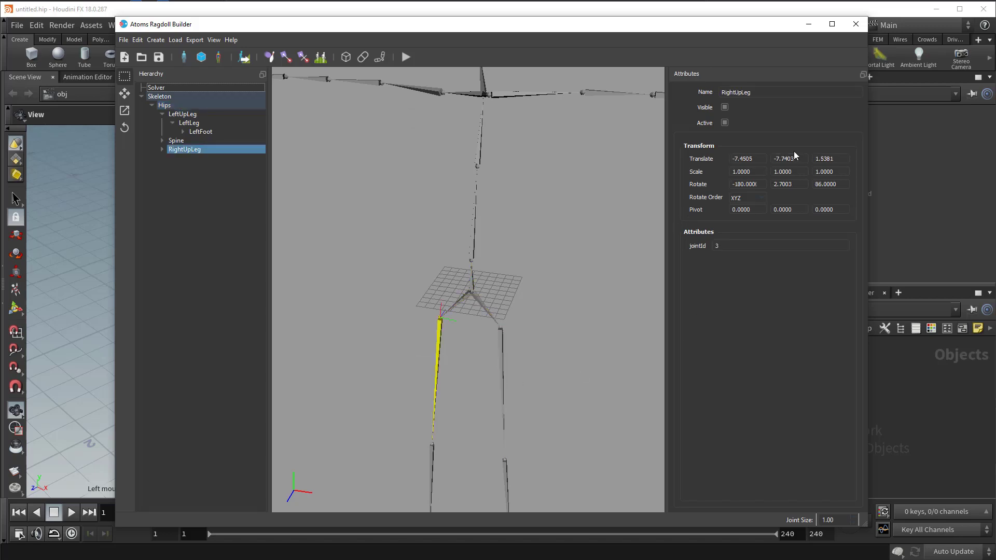
click(786, 172)
drag(517, 371, 517, 371)
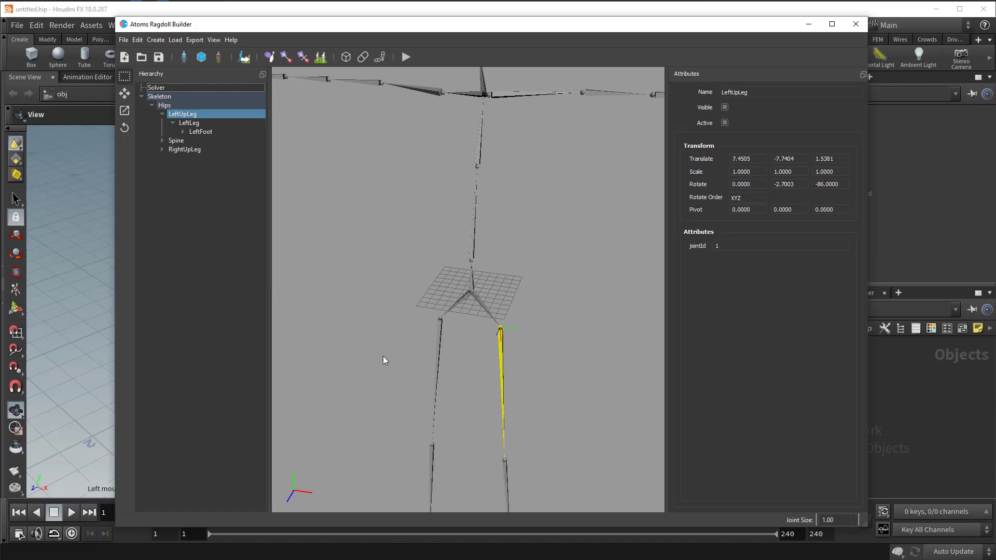
click(430, 356)
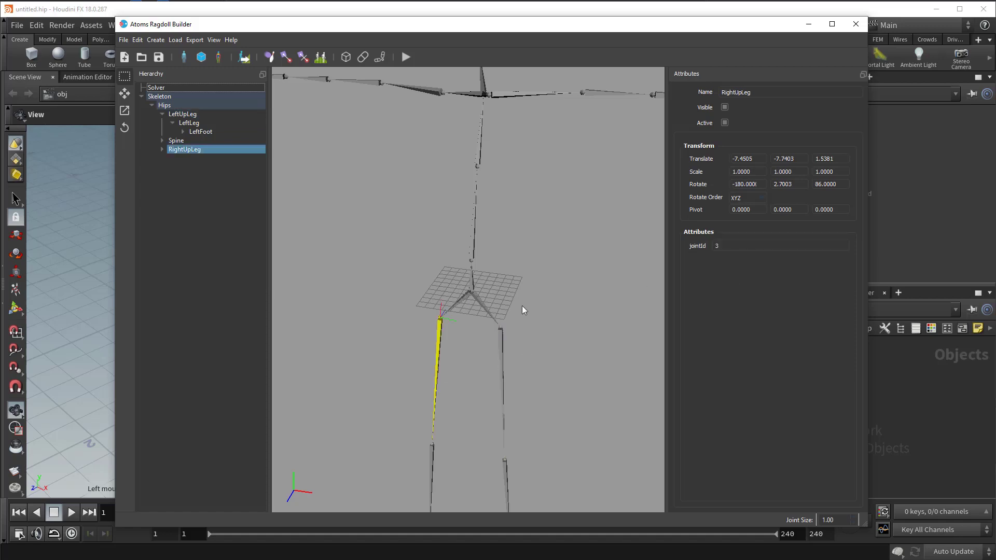
click(483, 307)
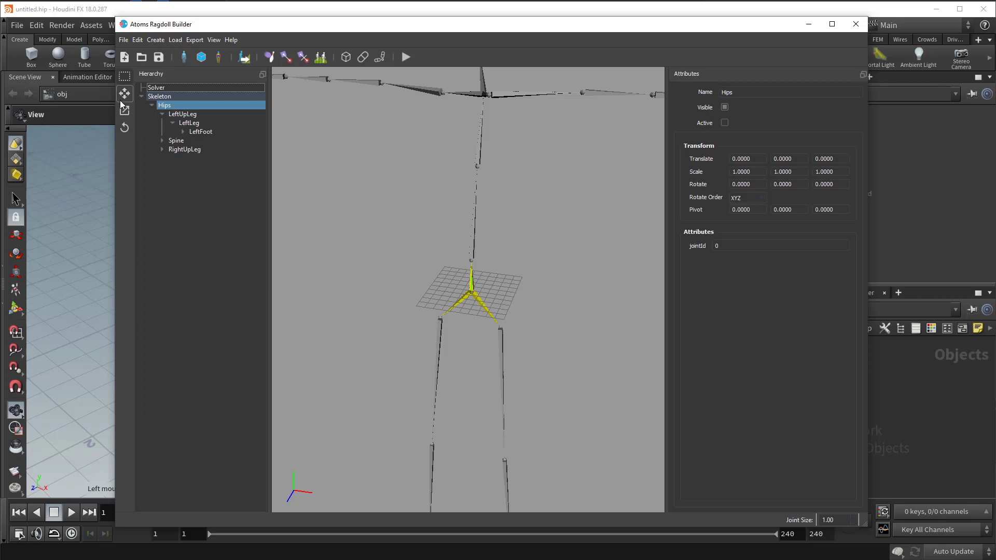
click(414, 241)
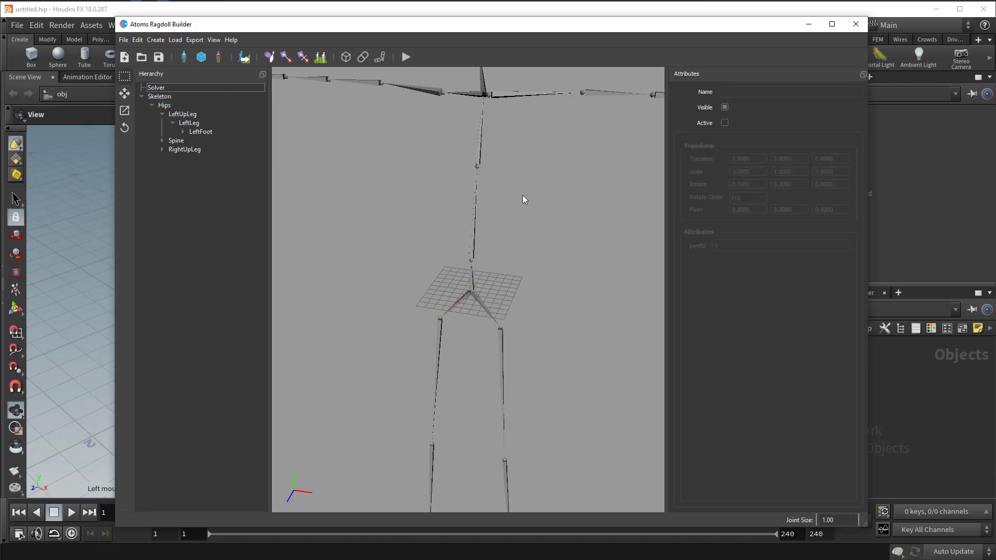
Select the Hips joint together with the upper leg, lower leg, foot and toe joints of both legs.
alt+middle_drag(507, 183, 497, 272)
alt+right_drag(546, 257, 467, 289)
middle_drag(466, 289, 496, 222)
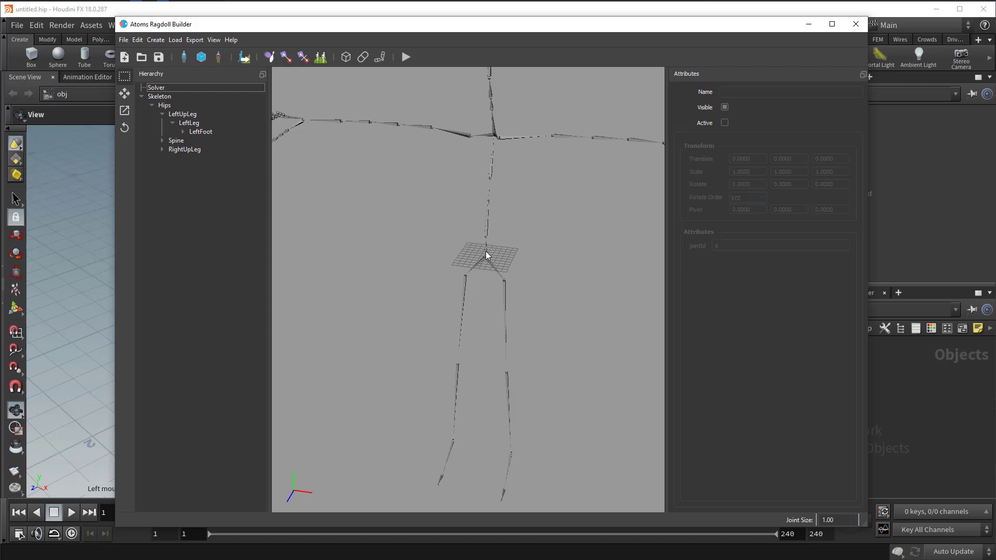
click(487, 264)
click(470, 315)
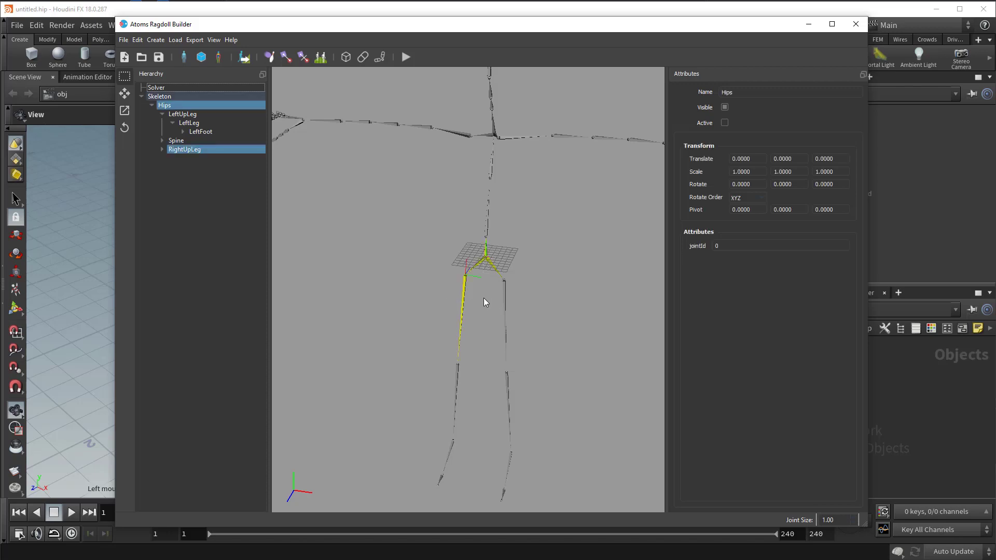
drag(523, 316, 523, 317)
shift+drag(471, 400, 472, 400)
shift+drag(497, 383, 518, 397)
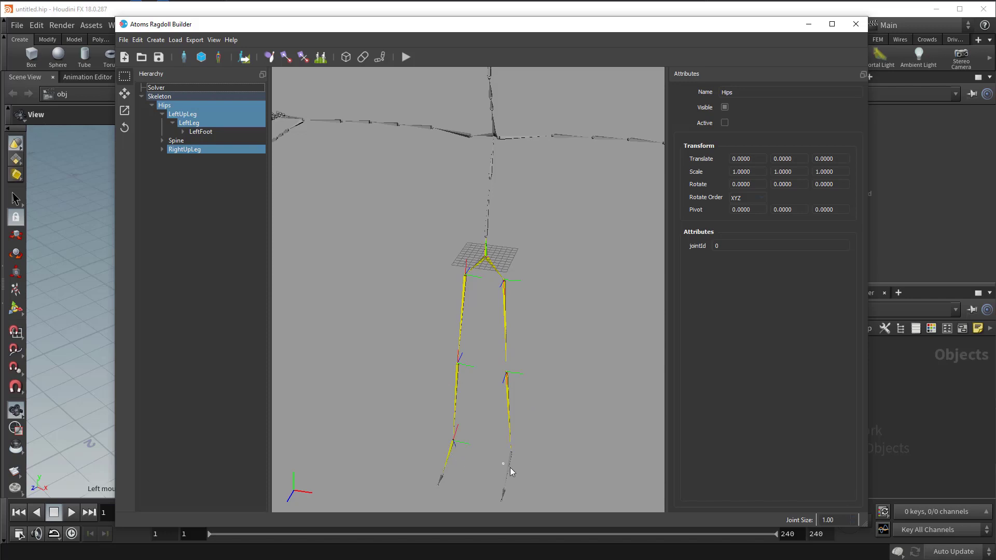
drag(502, 464, 507, 497)
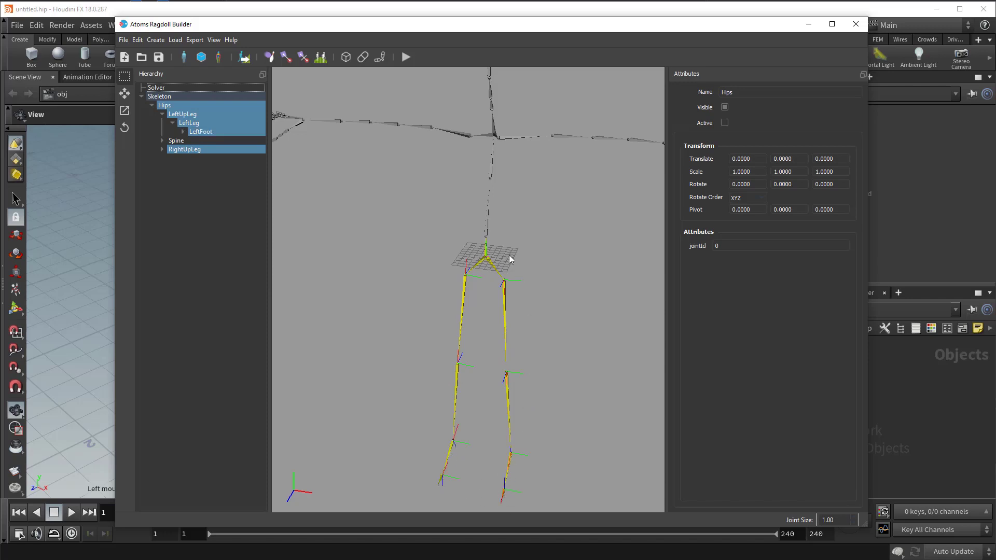
Add the spine, shoulder, arm, hand, neck and head joints to the current joint selection.
click(489, 227)
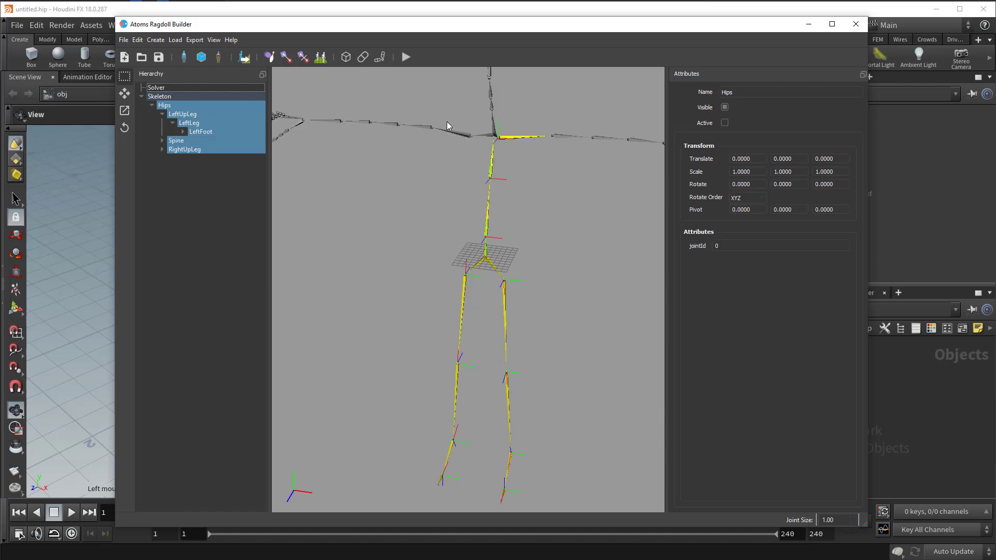
shift+drag(492, 123, 497, 139)
alt+middle_drag(507, 145, 507, 195)
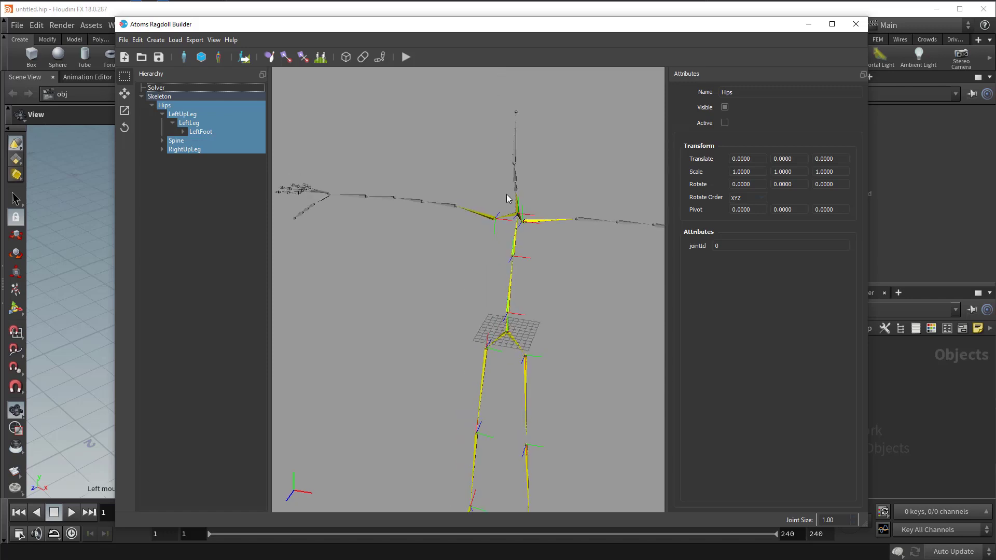
alt+drag(507, 196, 501, 165)
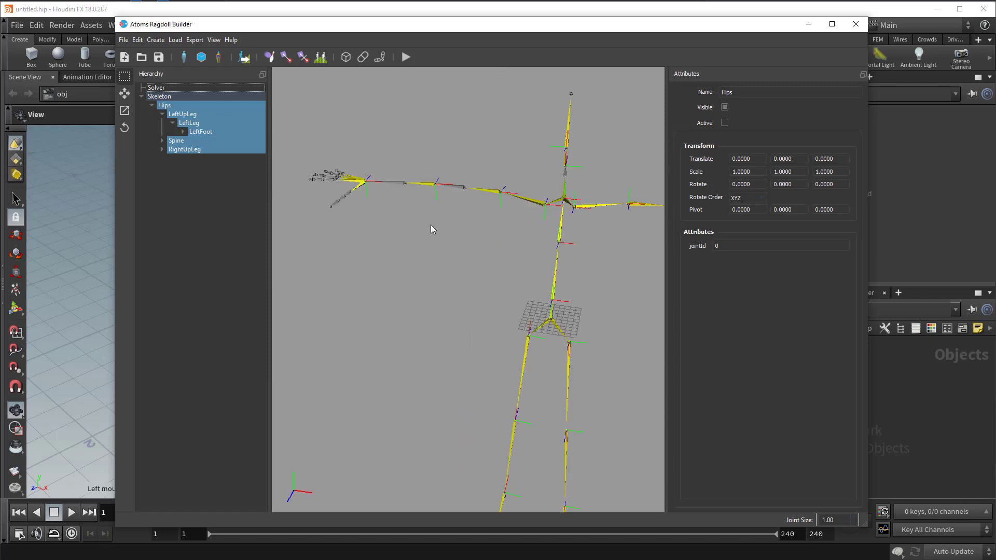
Create capsule rigid bodies for all selected joints and inspect the capsules around the hips and legs.
alt+drag(431, 225, 441, 223)
alt+middle_drag(441, 222, 329, 93)
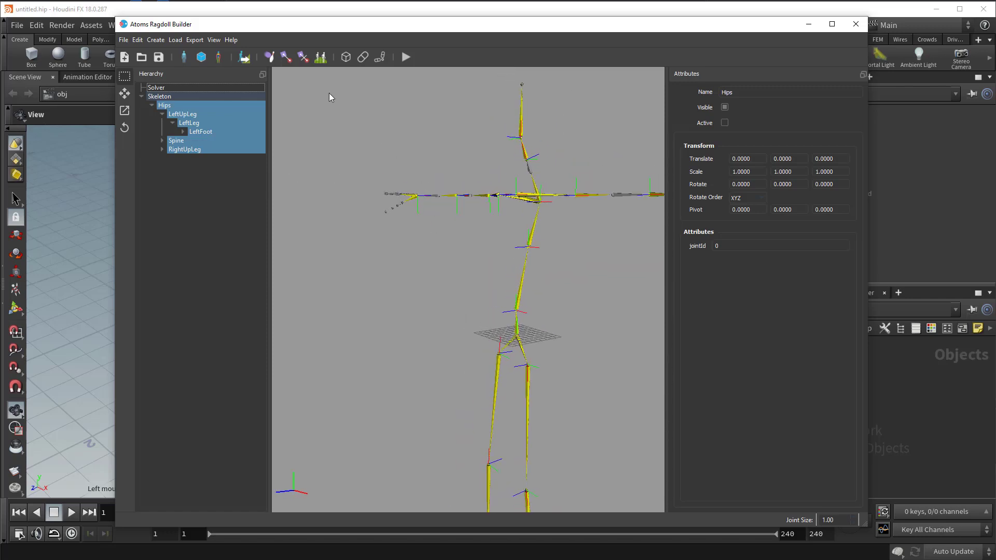
click(268, 58)
middle_drag(497, 311, 477, 316)
click(551, 255)
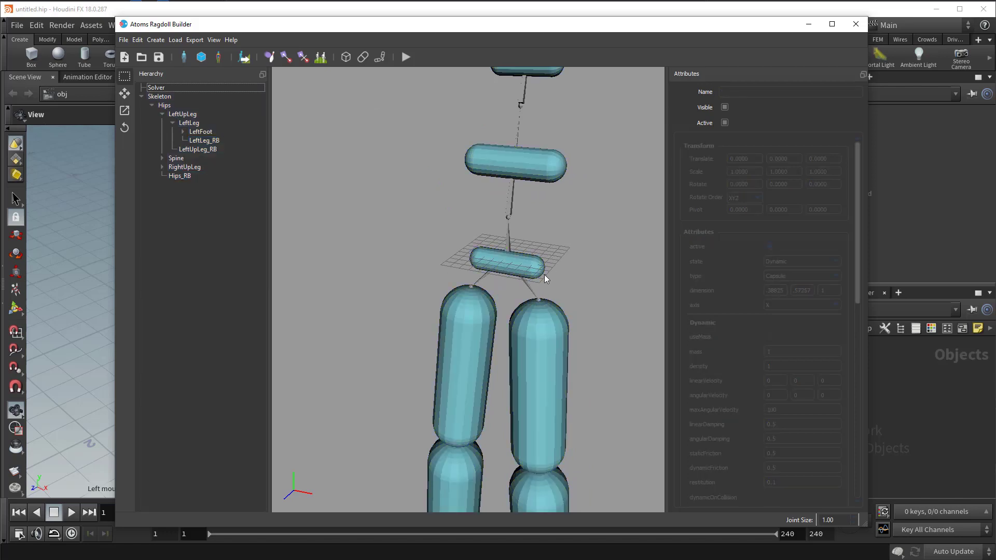
click(540, 270)
middle_drag(540, 270, 520, 210)
click(520, 210)
middle_drag(533, 258, 516, 288)
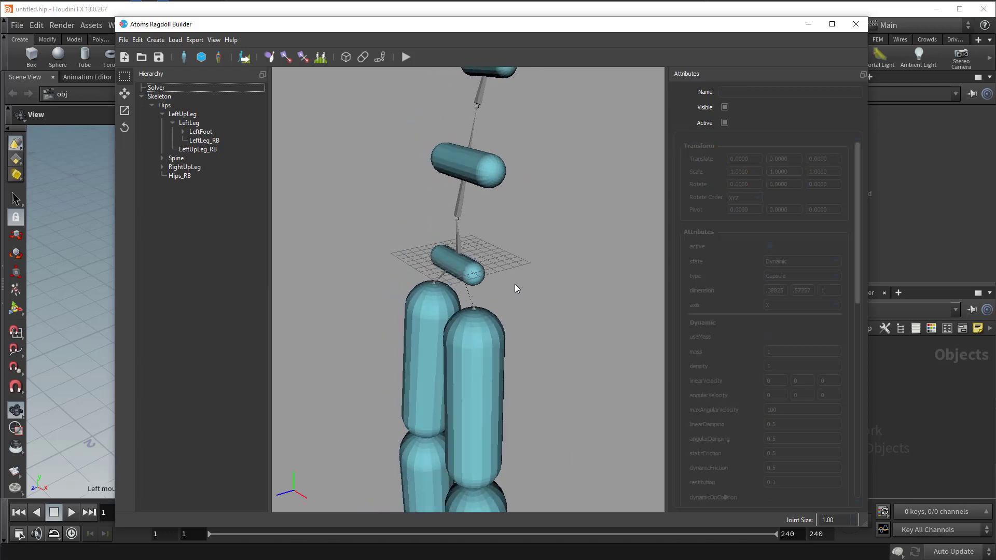
Load the character mesh man_skin.geos over the skeleton and rigid bodies.
click(200, 59)
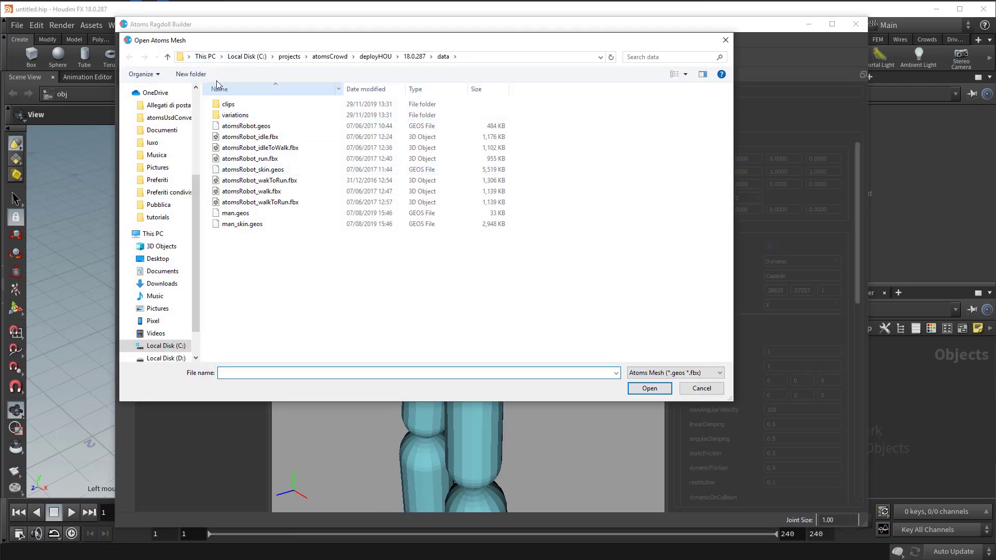
double_click(239, 225)
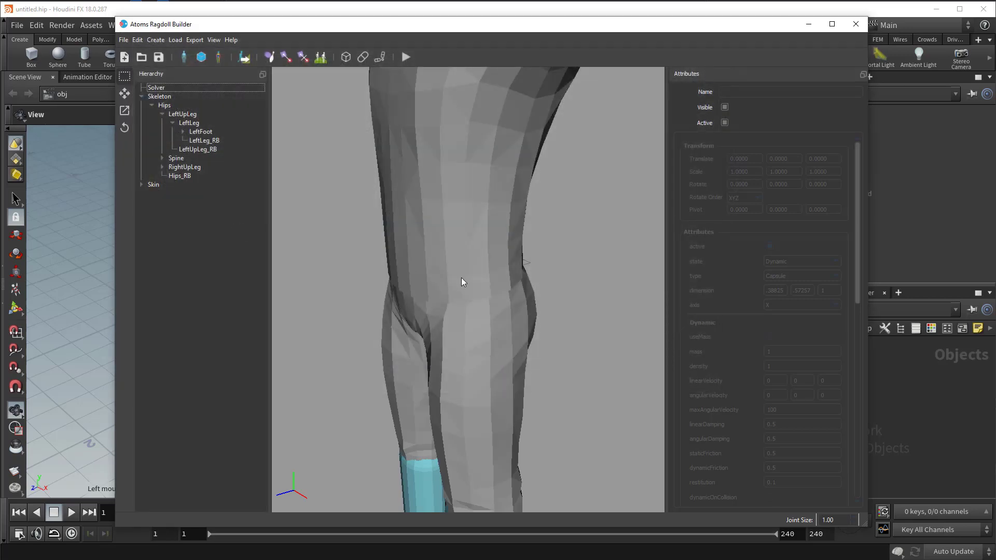
middle_drag(470, 291, 433, 305)
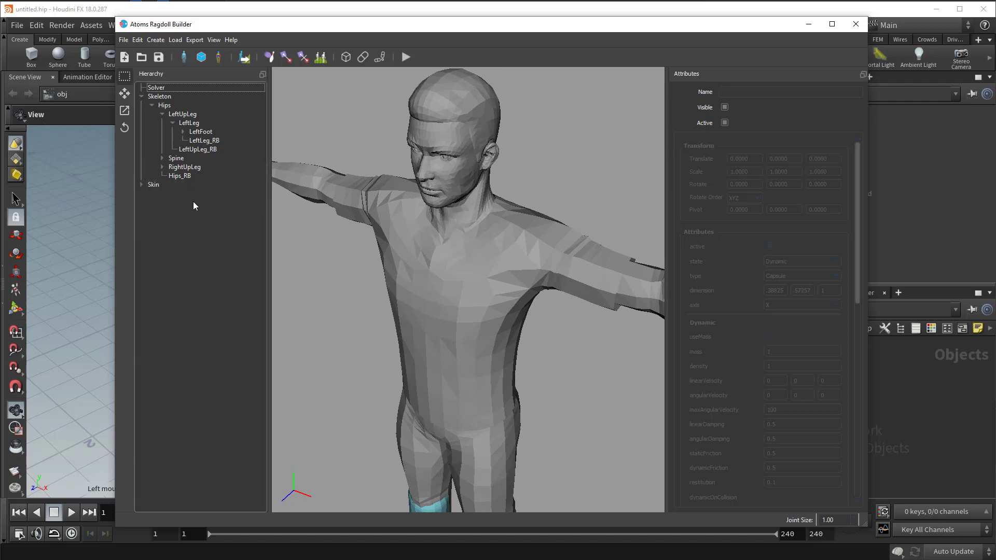
middle_drag(540, 219, 550, 200)
Hide the Skin mesh by turning off its Visible attribute.
click(153, 186)
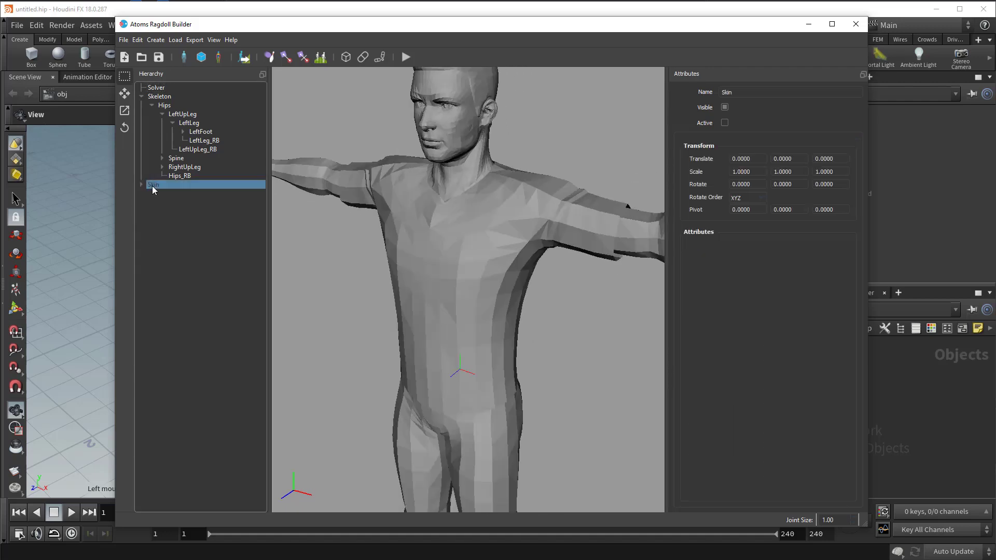
click(725, 108)
alt+drag(445, 199, 425, 201)
alt+right_drag(424, 201, 535, 234)
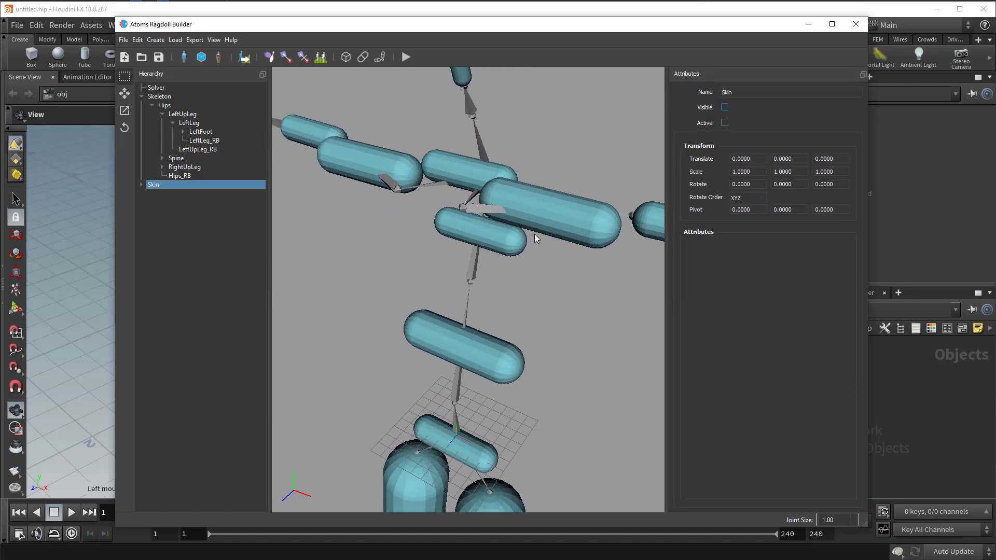
Rotate the left shoulder capsule about 26.6 degrees around Y so it lines up with the shoulder joint.
middle_drag(534, 235, 551, 265)
click(572, 270)
key(w)
key(r)
key(e)
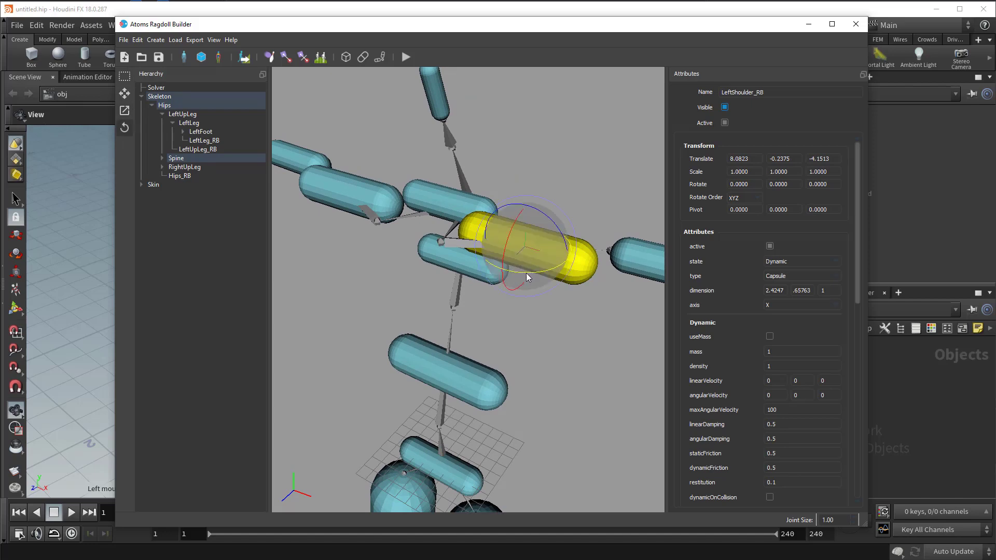
drag(529, 273, 547, 272)
key(q)
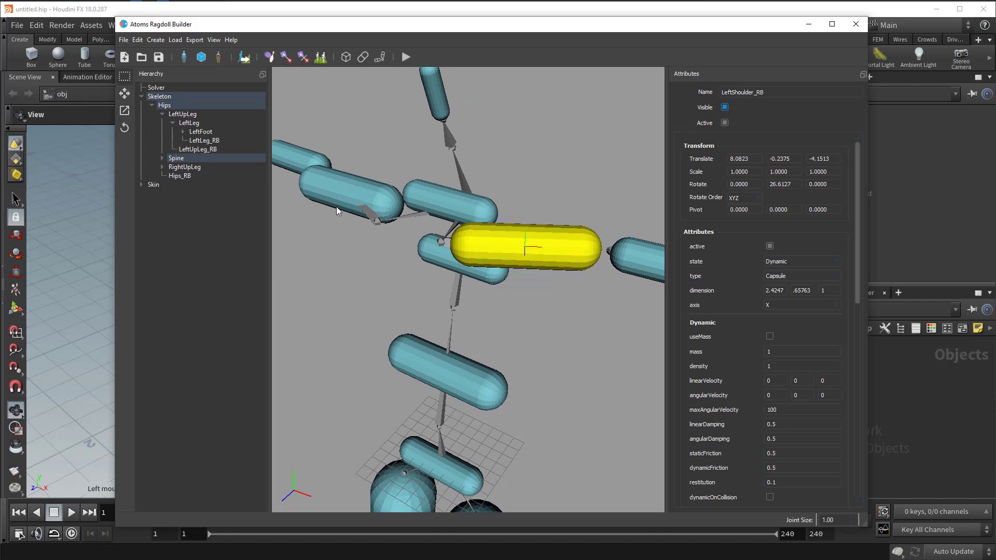
Rotate the right shoulder capsule about 28.6 degrees around Y so it lines up with the shoulder joint.
click(338, 212)
key(w)
key(e)
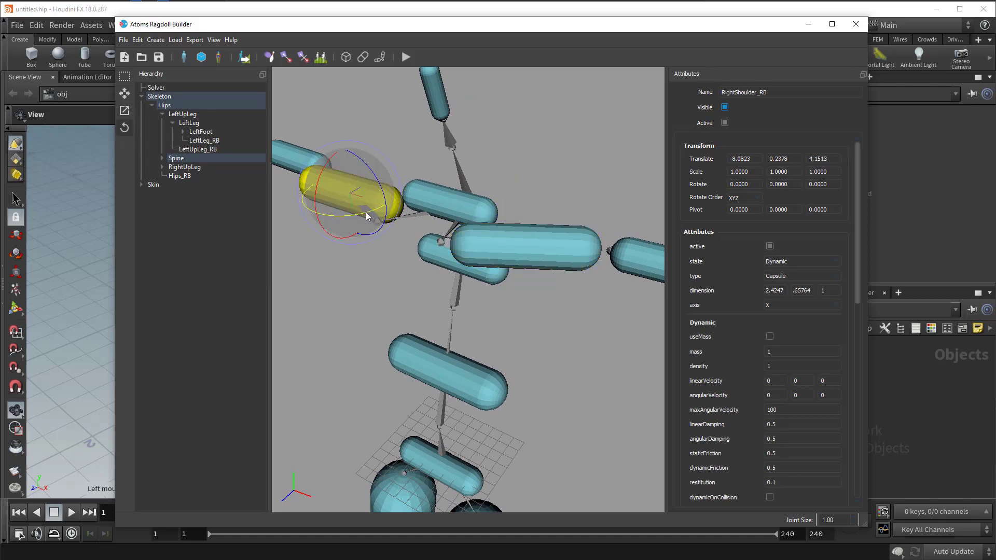
drag(381, 209, 340, 219)
Create a constraint for the left upper leg rigid body.
scroll(580, 332, down, 3)
alt+drag(580, 332, 536, 349)
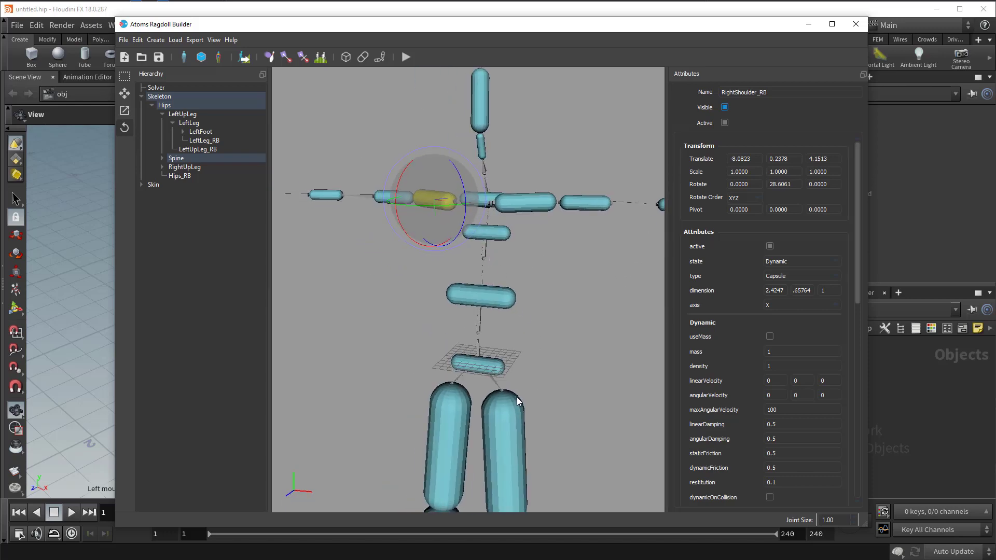
alt+middle_drag(514, 406, 521, 300)
alt+right_drag(521, 301, 561, 226)
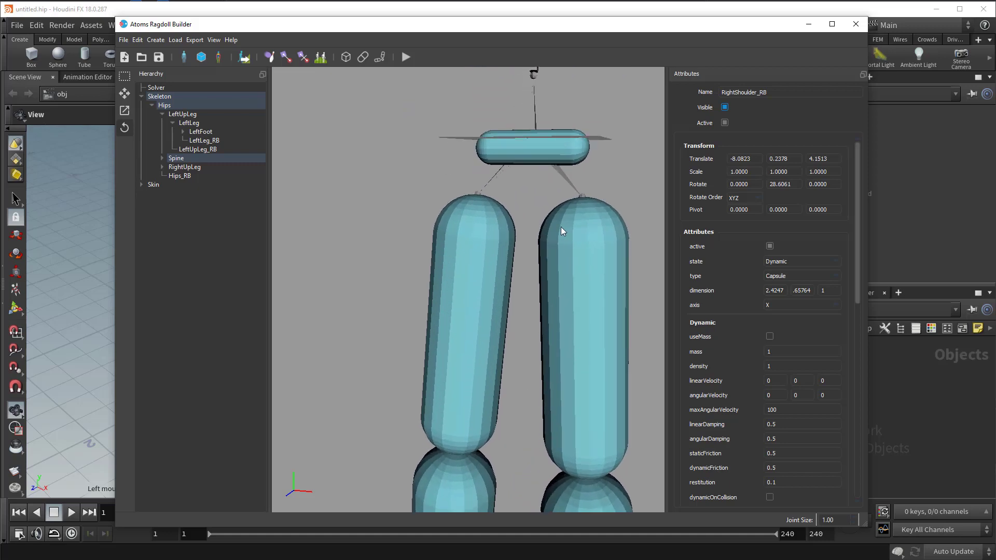
key(q)
click(608, 266)
alt+middle_drag(596, 222, 566, 264)
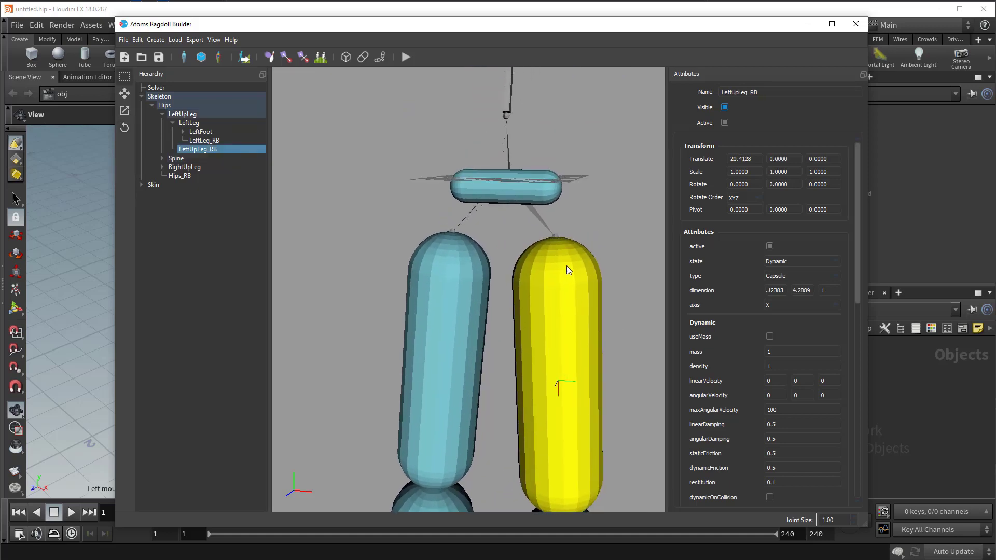
click(288, 59)
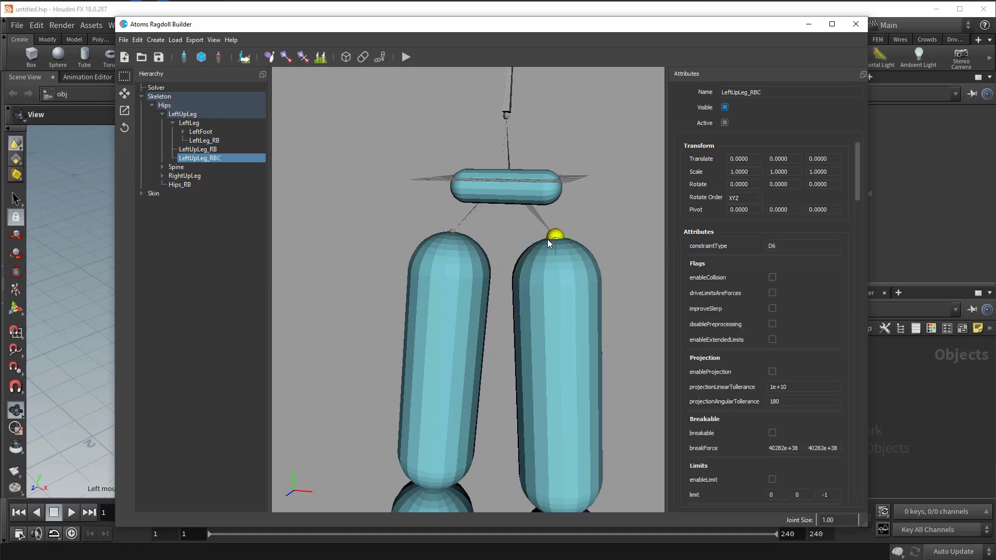
Inspect the new left upper leg constraint and the hips rigid body above it.
scroll(547, 238, up, 3)
alt+middle_drag(608, 203, 523, 250)
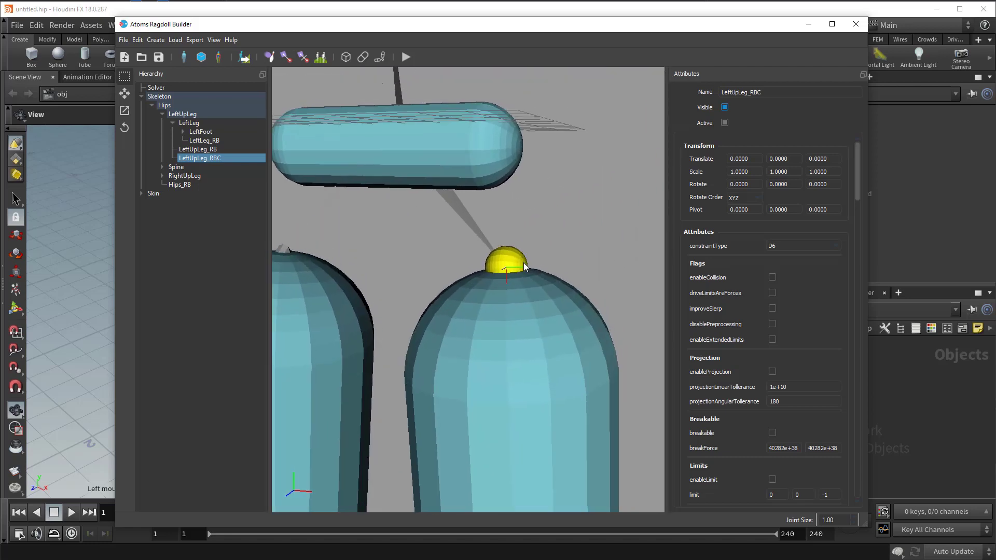
scroll(517, 269, down, 2)
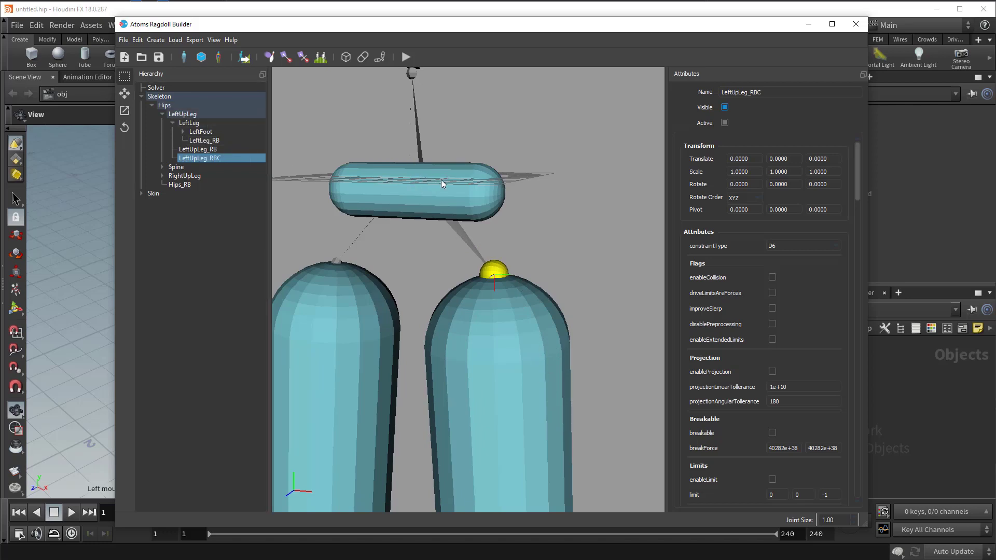
click(502, 201)
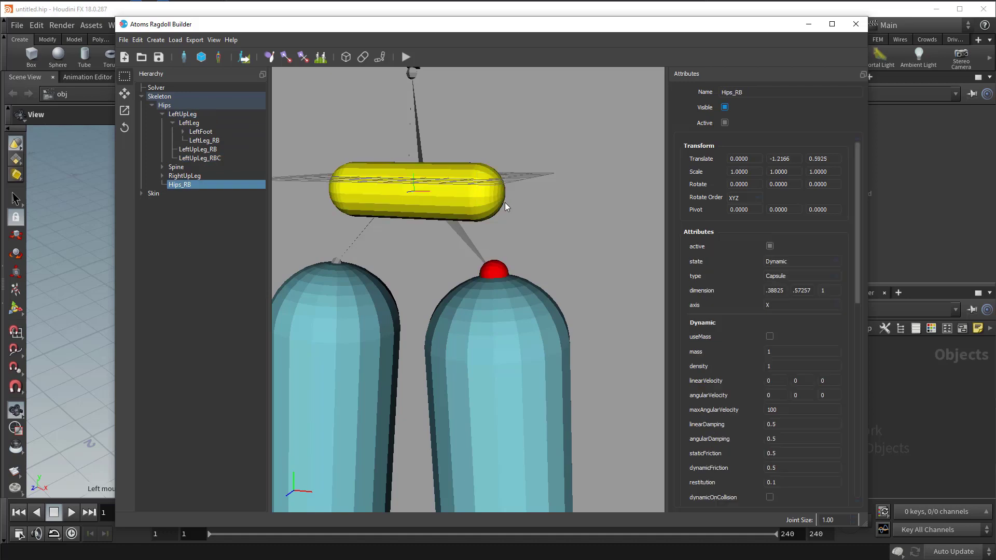
click(508, 273)
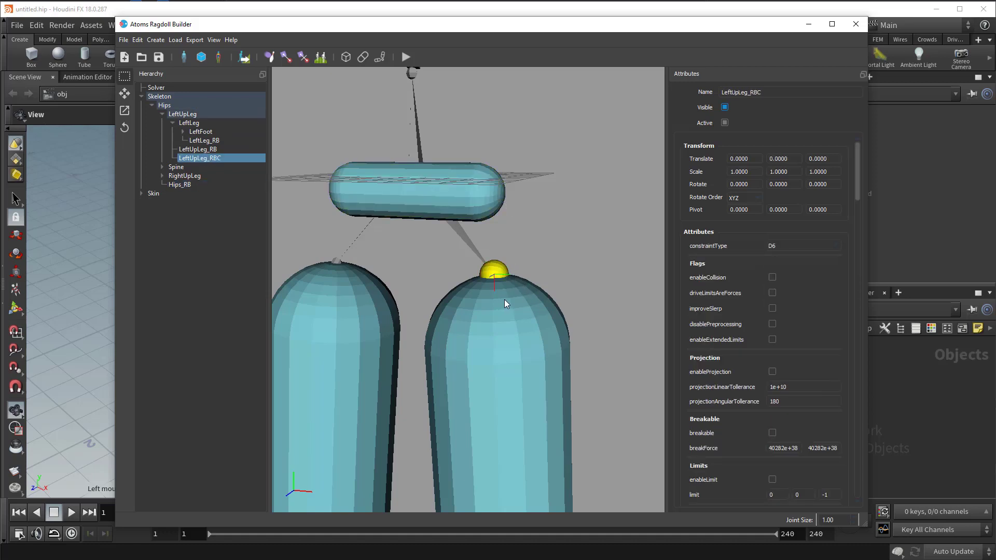
alt+drag(509, 298, 537, 262)
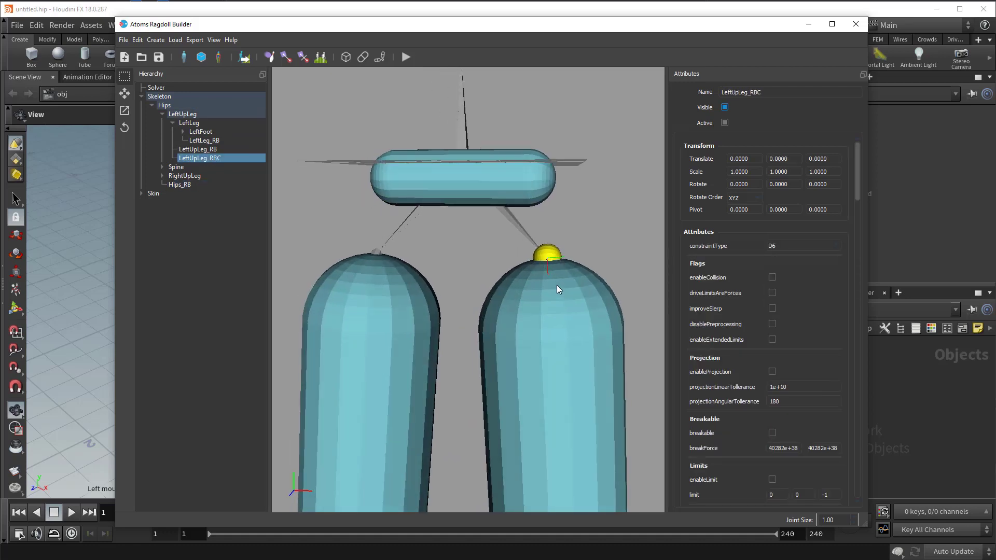
Select the rigid bodies of the right upper leg, spine, both shoulders, neck and head together.
alt+middle_drag(511, 312, 512, 337)
alt+right_drag(512, 338, 425, 327)
click(422, 371)
alt+middle_drag(490, 122, 490, 243)
shift+drag(513, 182, 531, 246)
shift+drag(495, 88, 531, 135)
scroll(502, 288, down, 3)
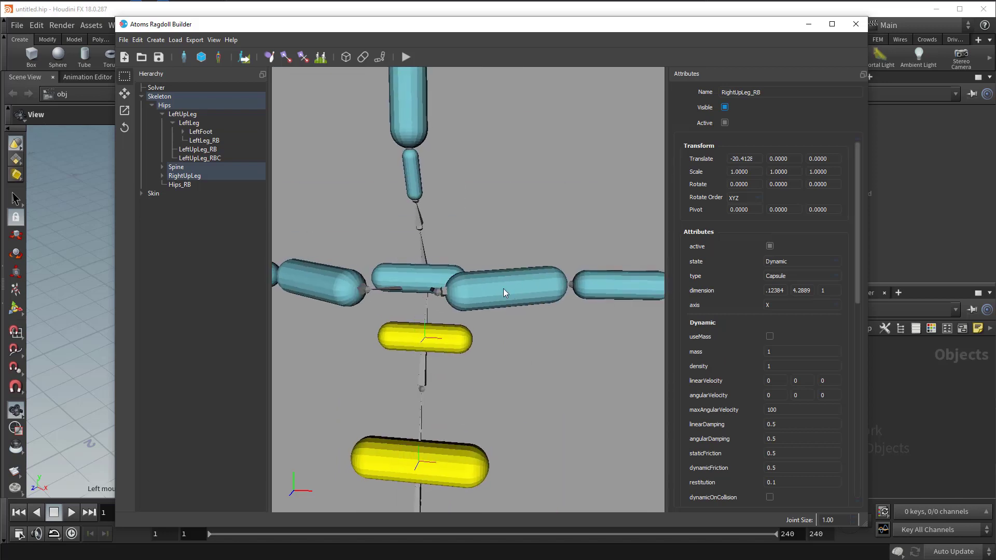
shift+click(506, 288)
shift+click(425, 272)
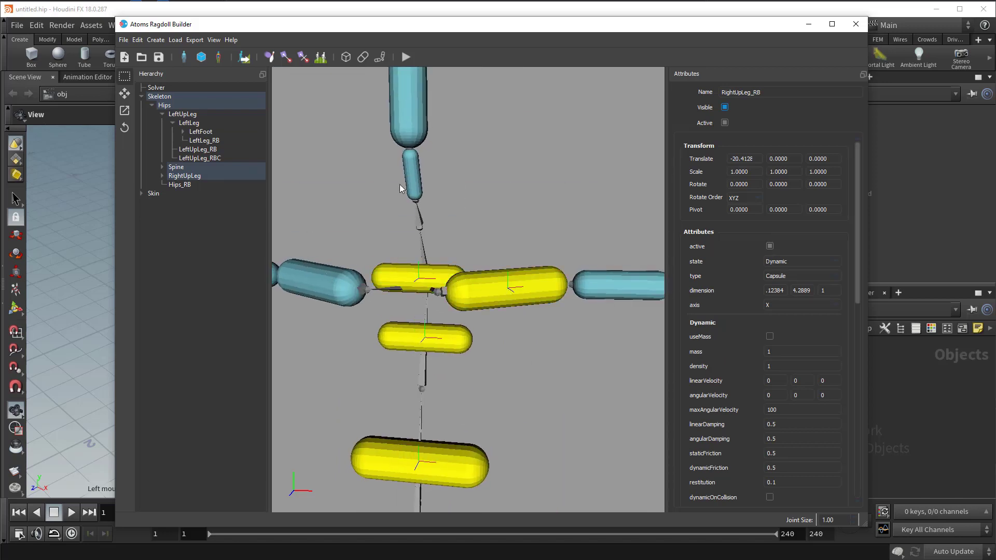
shift+click(325, 276)
shift+click(427, 113)
Add the arm, hand and lower leg rigid bodies to the current selection.
scroll(509, 323, down, 3)
shift+click(615, 283)
middle_drag(387, 363, 512, 275)
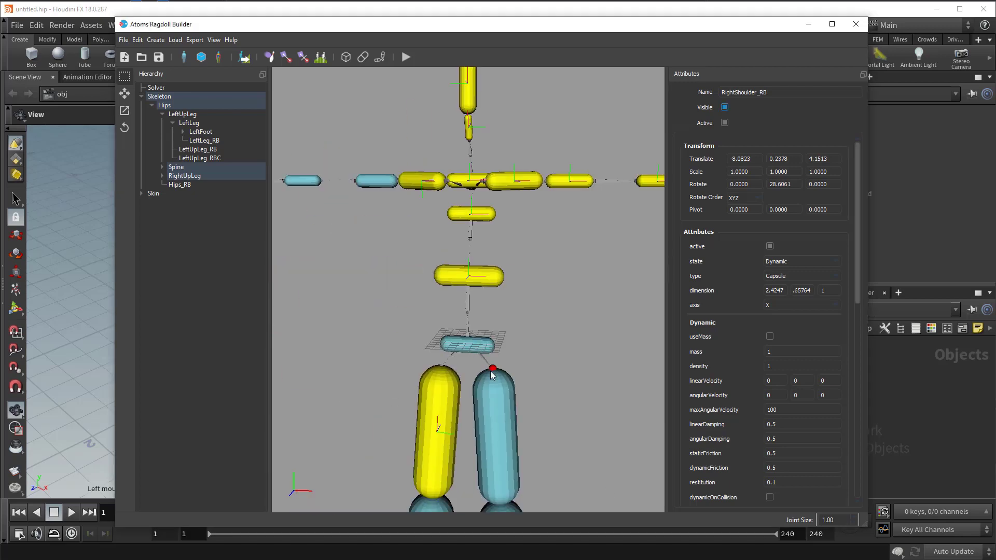
middle_drag(512, 430, 500, 275)
shift+click(488, 415)
shift+click(415, 398)
middle_drag(416, 399, 433, 232)
shift+click(427, 352)
shift+click(418, 379)
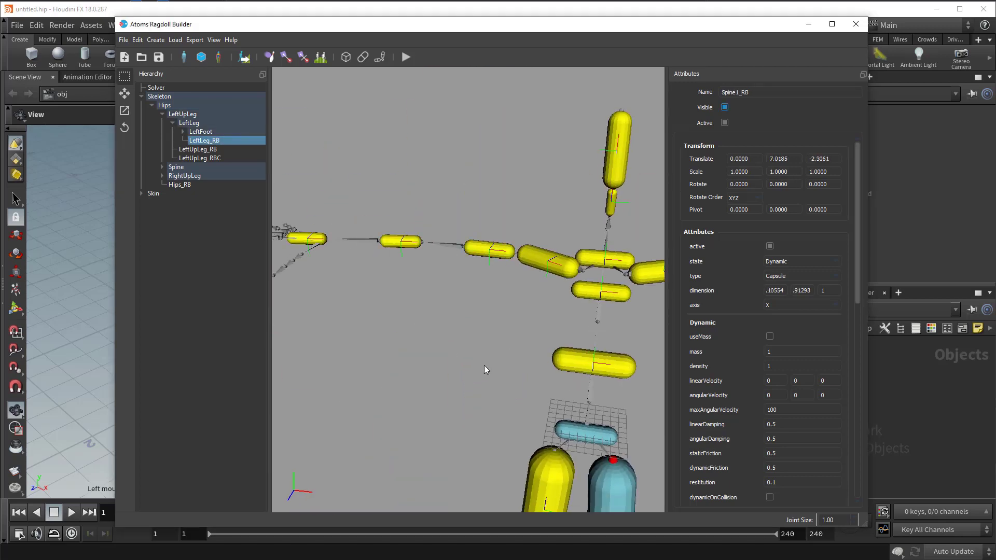
Create constraints for all selected rigid bodies and check their placement along the spine, arms and legs.
alt+drag(484, 366, 363, 332)
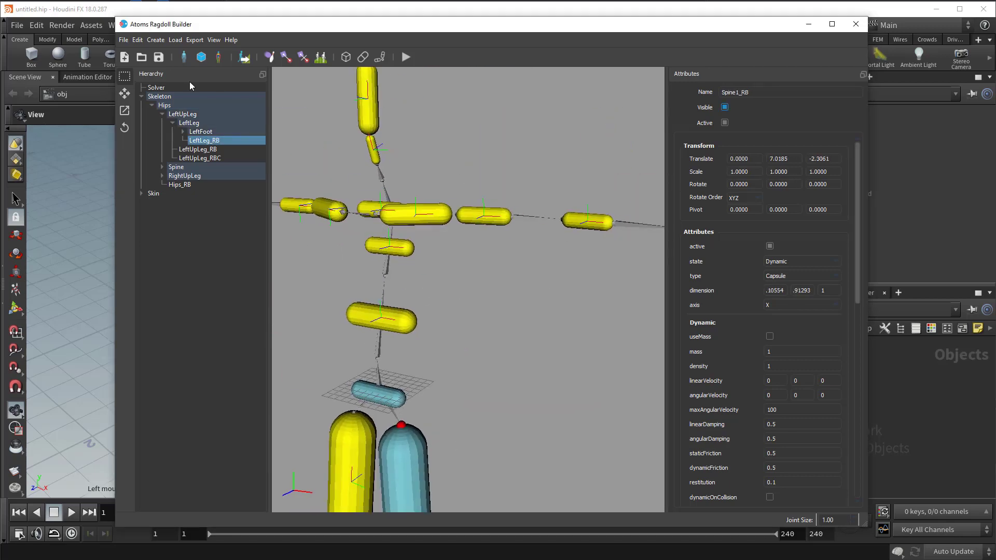
click(286, 57)
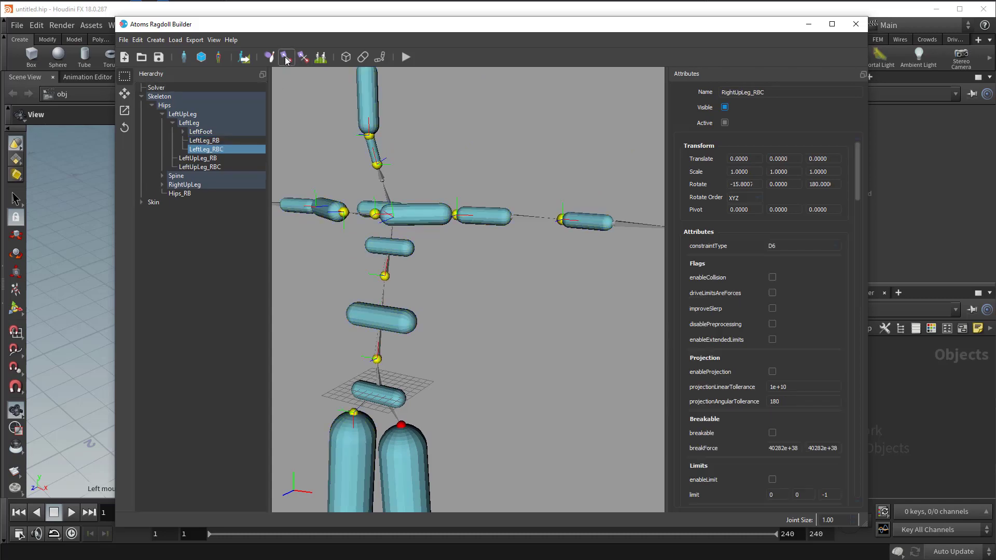
alt+right_drag(450, 328, 490, 294)
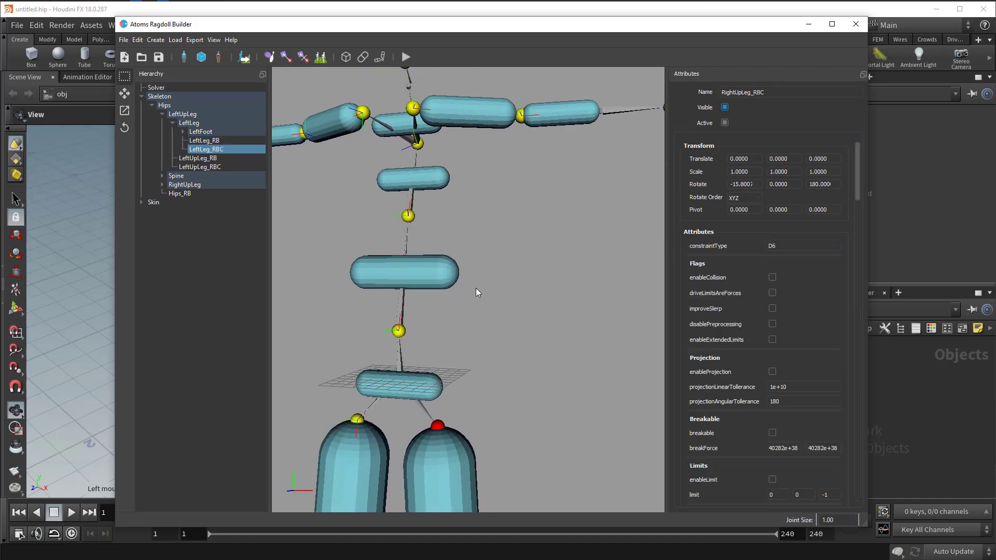
alt+drag(490, 295, 392, 263)
alt+drag(466, 210, 487, 269)
alt+right_drag(486, 269, 503, 294)
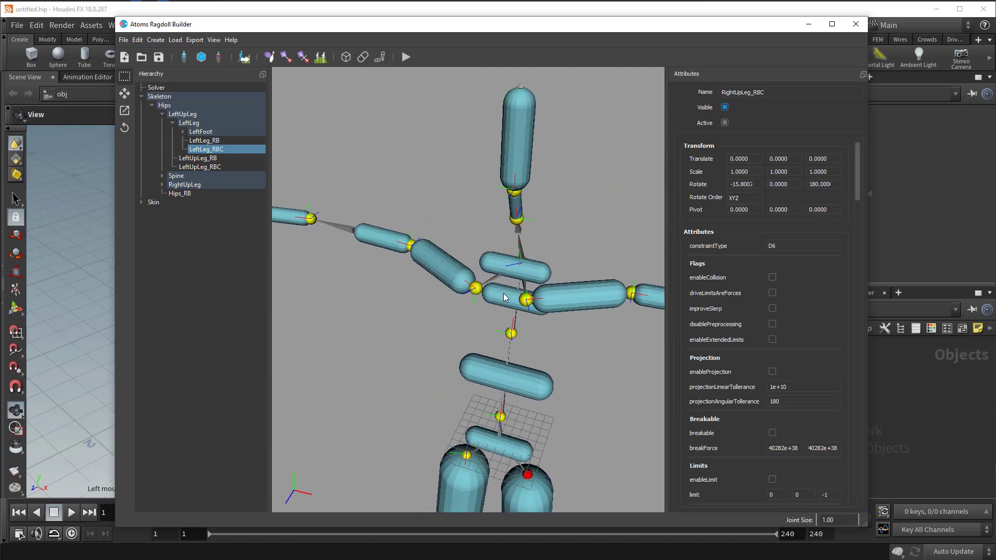
Make the Skin mesh visible again and switch the display to wireframe.
click(154, 204)
click(725, 107)
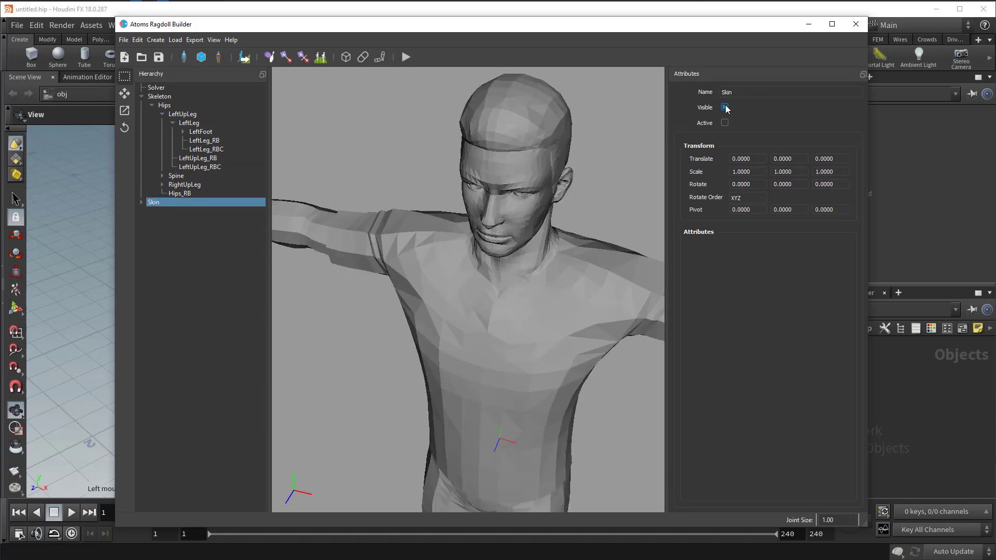
alt+drag(514, 236, 514, 205)
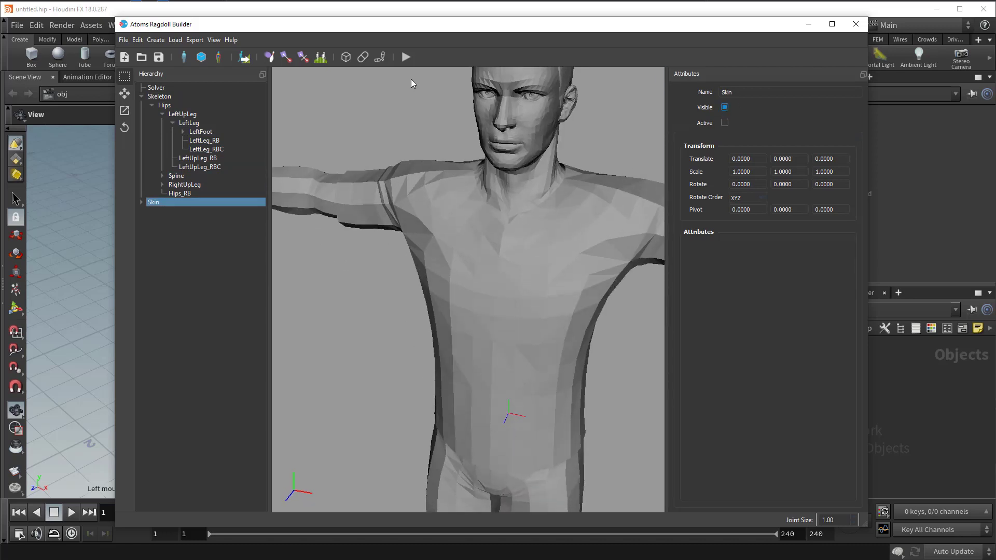
click(350, 56)
Scale the lower spine capsule along its length to about 3.3.
alt+drag(495, 189, 487, 241)
click(490, 237)
key(w)
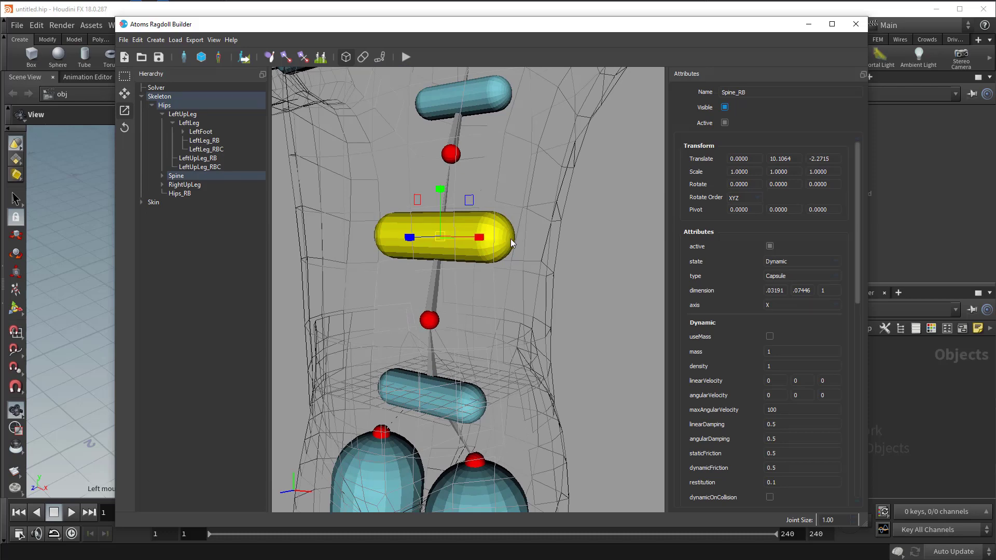
drag(481, 237, 511, 241)
alt+drag(511, 244, 468, 302)
alt+middle_drag(468, 301, 495, 230)
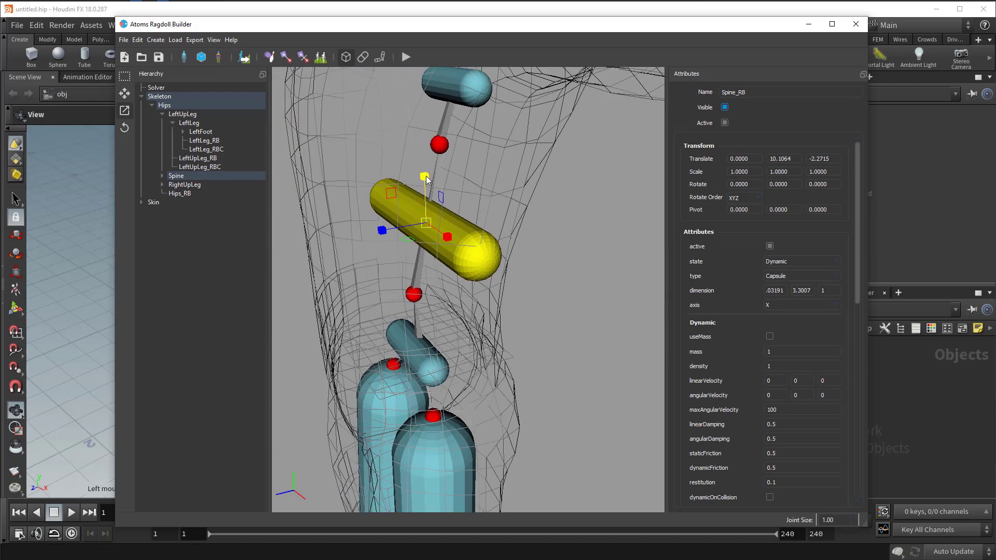
Thicken the lower spine capsule to a radius of about 11.6 and reposition it inside the abdomen.
drag(427, 173, 427, 136)
key(w)
drag(386, 233, 361, 237)
key(r)
drag(423, 240, 399, 232)
alt+drag(410, 296, 394, 255)
Scale and reposition the hips capsule so it fills the pelvis of the skin mesh.
click(453, 255)
key(r)
drag(383, 248, 410, 233)
mouse_move(409, 233)
mouse_down()
mouse_move(419, 231)
mouse_move(402, 228)
mouse_up()
key(w)
drag(394, 176, 395, 196)
mouse_move(415, 218)
alt+mouse_down()
mouse_move(438, 273)
mouse_move(552, 270)
mouse_move(493, 228)
mouse_move(631, 262)
mouse_move(438, 214)
mouse_move(402, 231)
alt+mouse_up()
Scale the Spine1 capsule to about 8.35 × 9.38 × 3.97 and move it to about 5.17 in Z to fill the chest.
key(q)
click(488, 222)
key(r)
alt+drag(402, 231, 512, 219)
key(w)
drag(432, 198, 498, 203)
key(r)
alt+drag(498, 203, 498, 338)
alt+drag(546, 156, 550, 304)
alt+drag(468, 281, 474, 300)
alt+right_drag(474, 299, 577, 327)
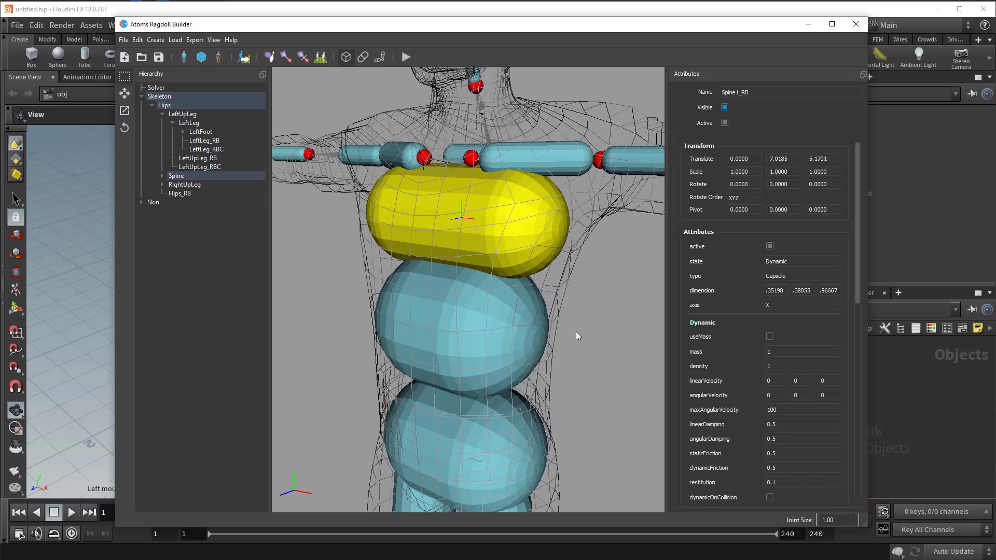
Enable useMass on the Spine1 rigid body and set its mass to 4.
drag(664, 330, 636, 332)
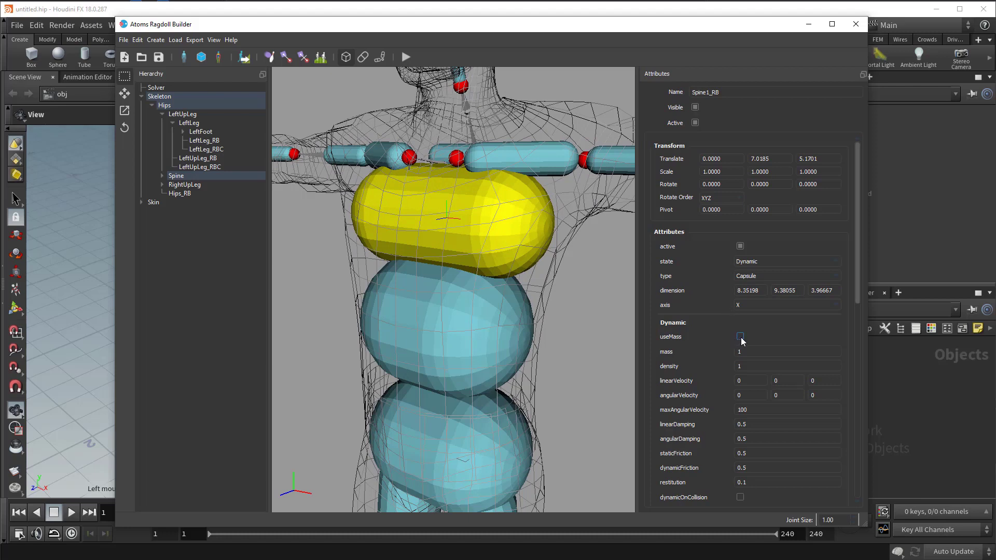
double_click(749, 353)
click(720, 441)
scroll(729, 465, down, 5)
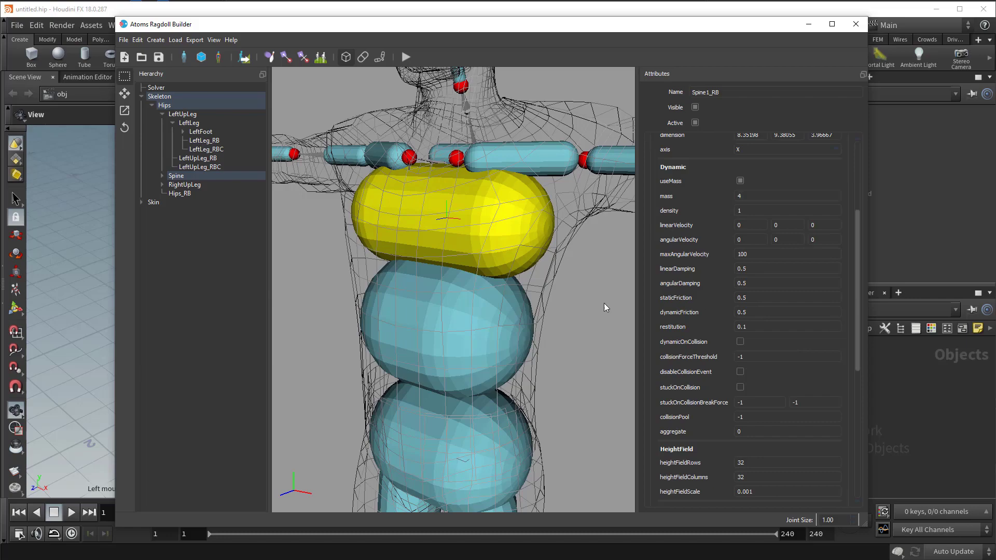
Copy the attributes of the Spine1 rigid body.
alt+drag(514, 289, 562, 298)
alt+right_drag(563, 298, 494, 270)
middle_drag(494, 269, 438, 273)
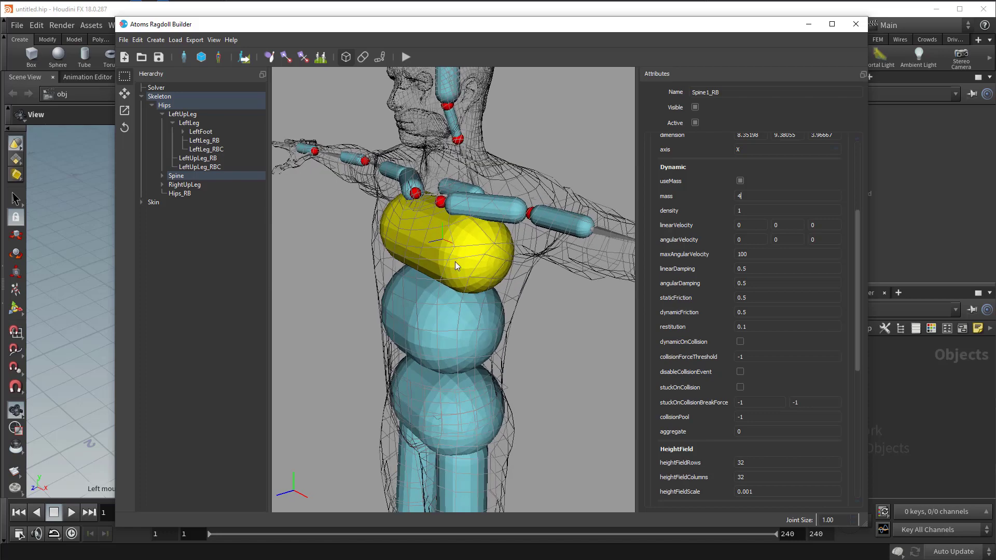
middle_drag(456, 266, 571, 292)
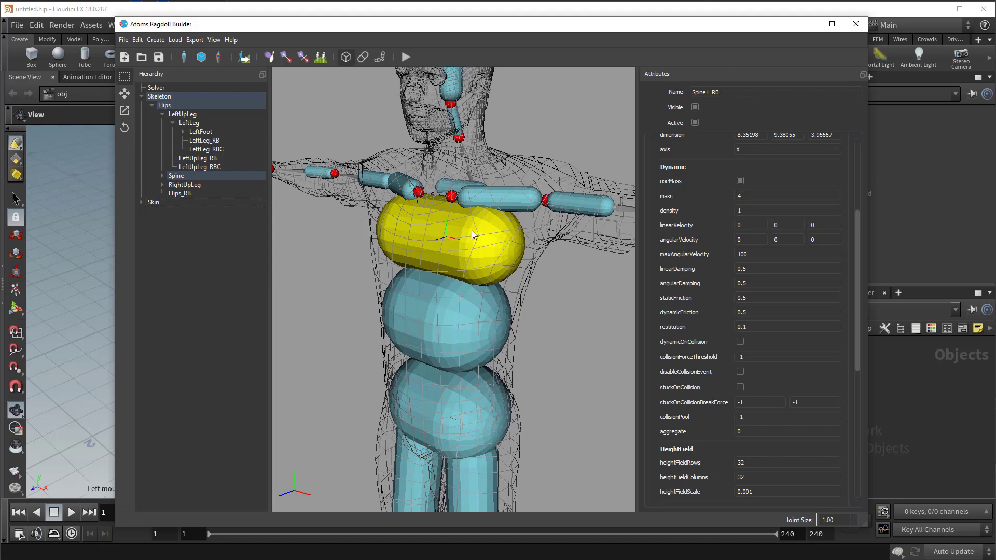
click(144, 40)
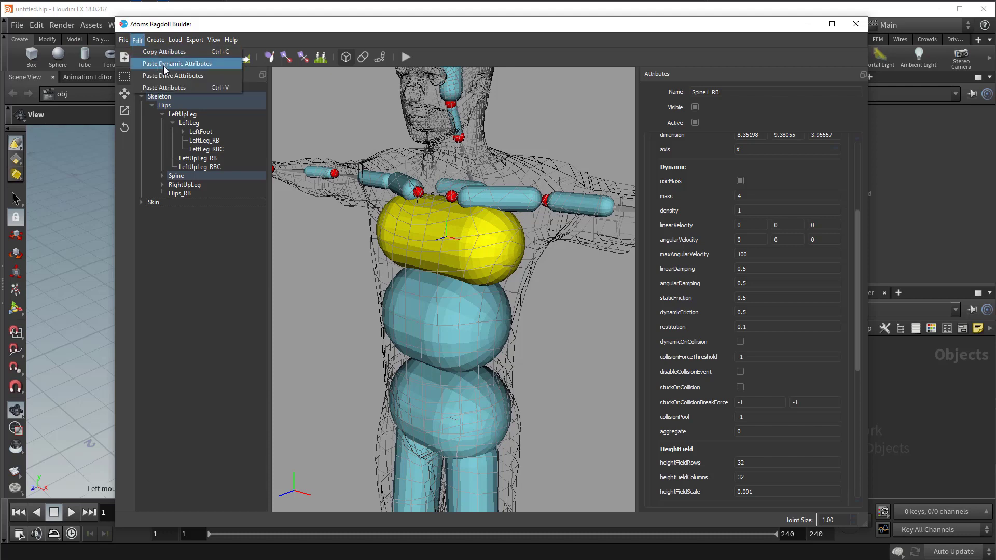
Paste the copied dynamic attributes onto the lower spine, hips, upper leg and lower leg rigid bodies.
click(488, 322)
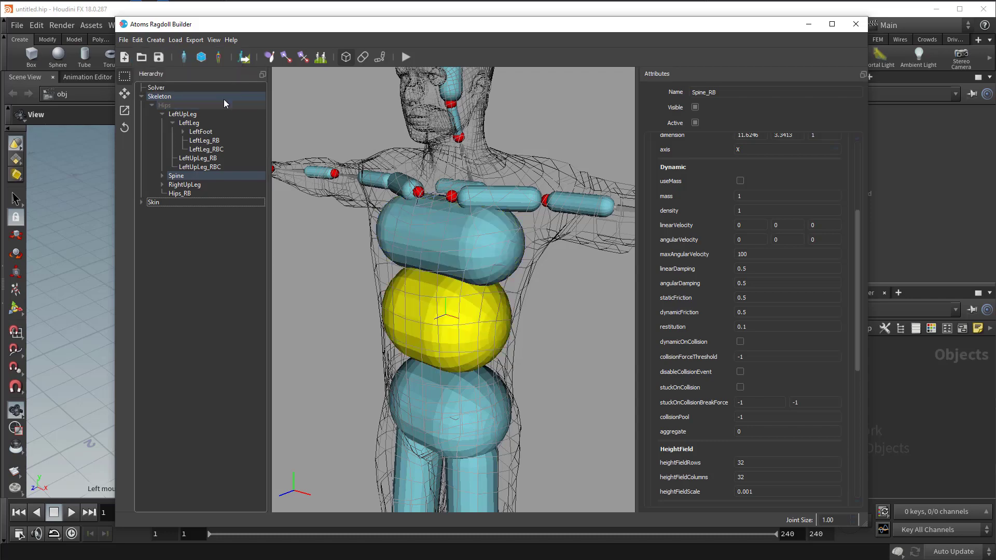
shift+click(489, 436)
shift+click(471, 476)
shift+click(418, 479)
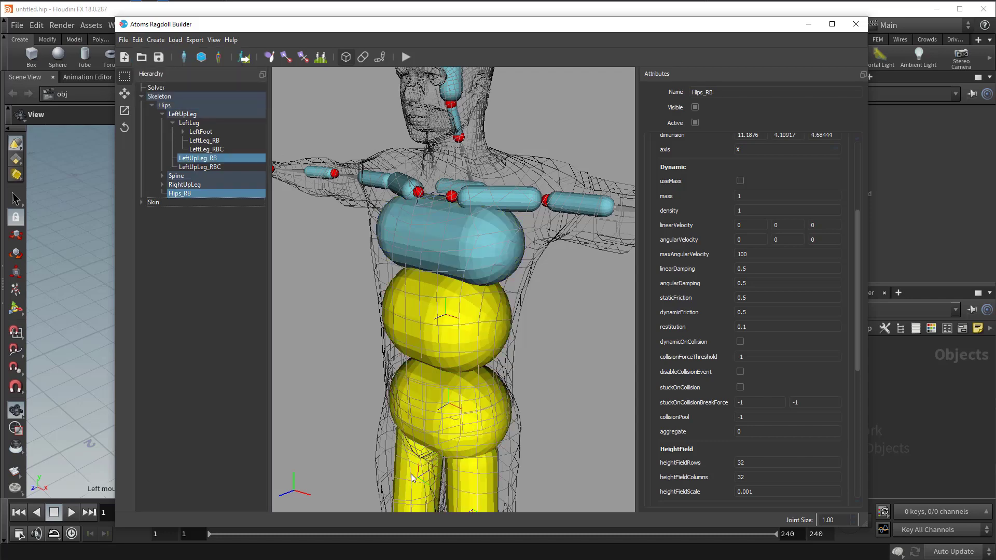
middle_drag(500, 390, 522, 235)
shift+click(512, 459)
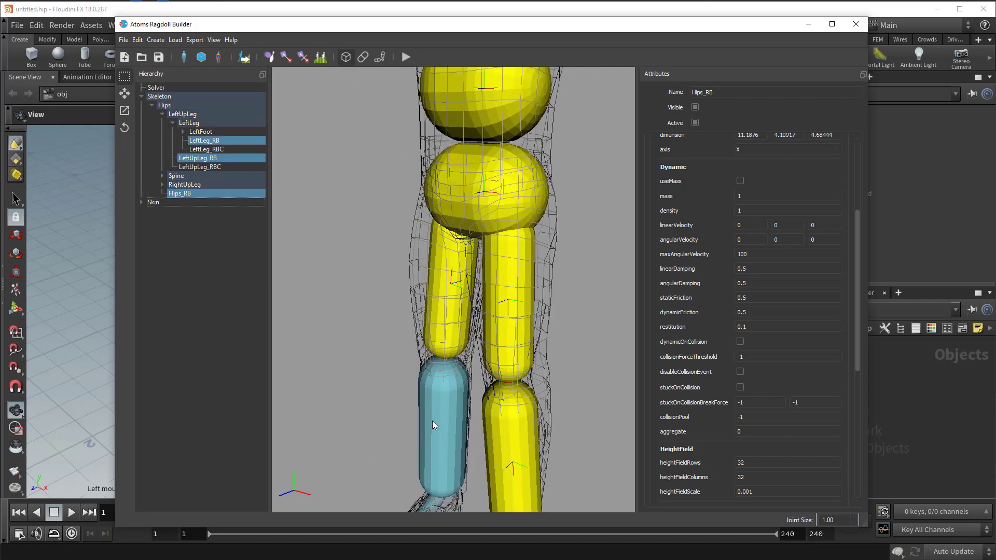
shift+click(431, 421)
click(138, 40)
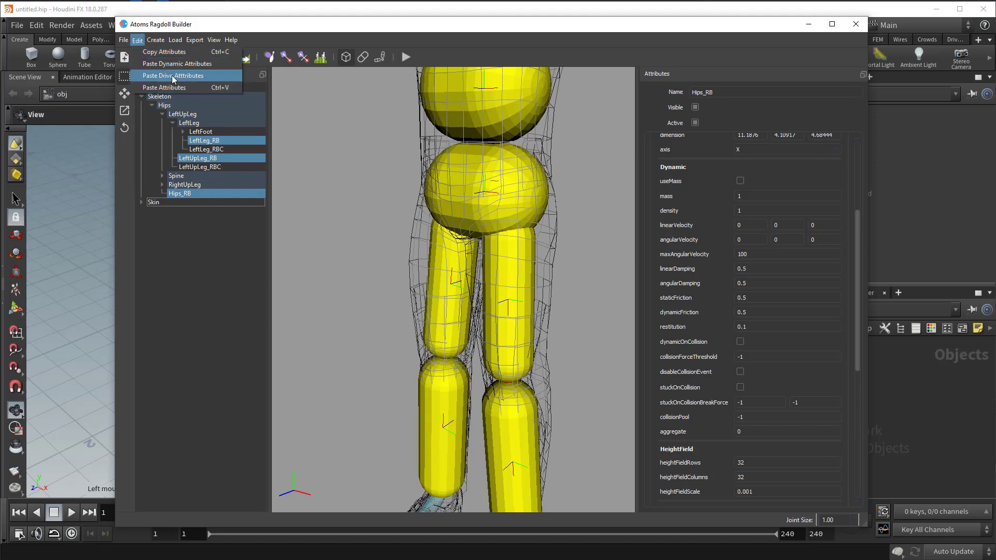
click(173, 64)
middle_drag(541, 192, 534, 209)
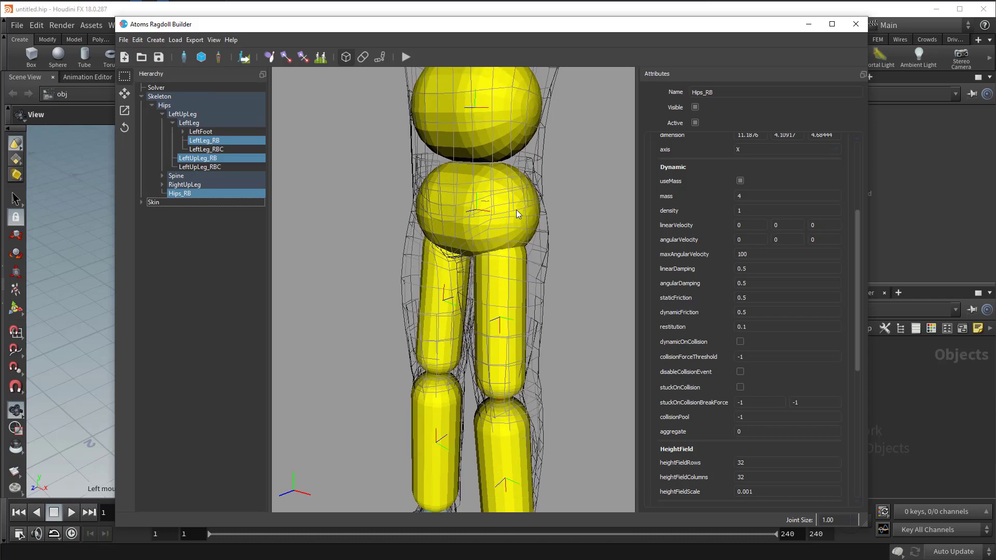
Check the pasted dynamic attributes on the leg rigid bodies.
click(522, 210)
click(506, 325)
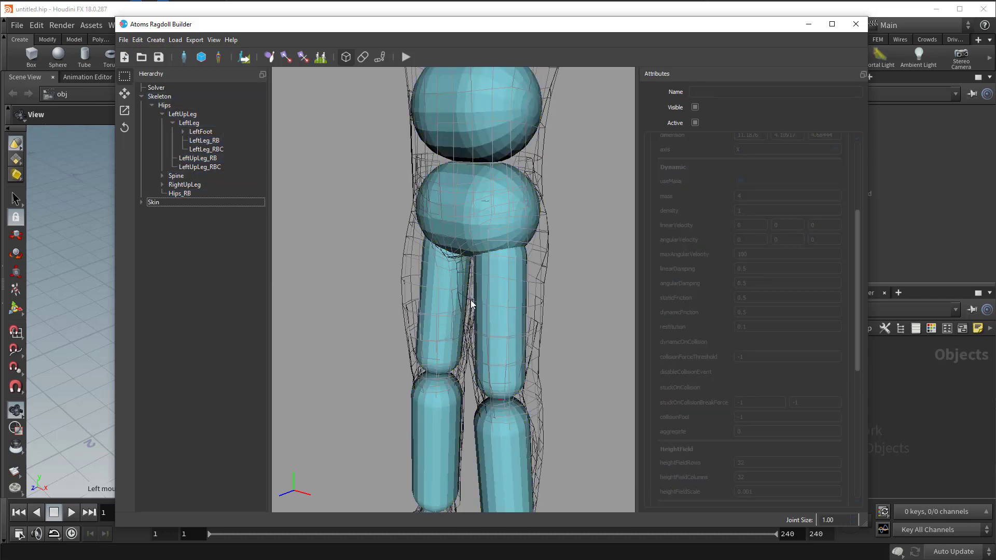
click(437, 394)
Make the rigid bodies see-through and select the Spine_RBC constraint between the hips and the lower spine.
alt+drag(472, 297, 496, 200)
middle_drag(496, 201, 522, 291)
mouse_move(522, 291)
alt+mouse_down()
mouse_move(463, 275)
mouse_move(506, 392)
mouse_move(527, 289)
alt+mouse_up()
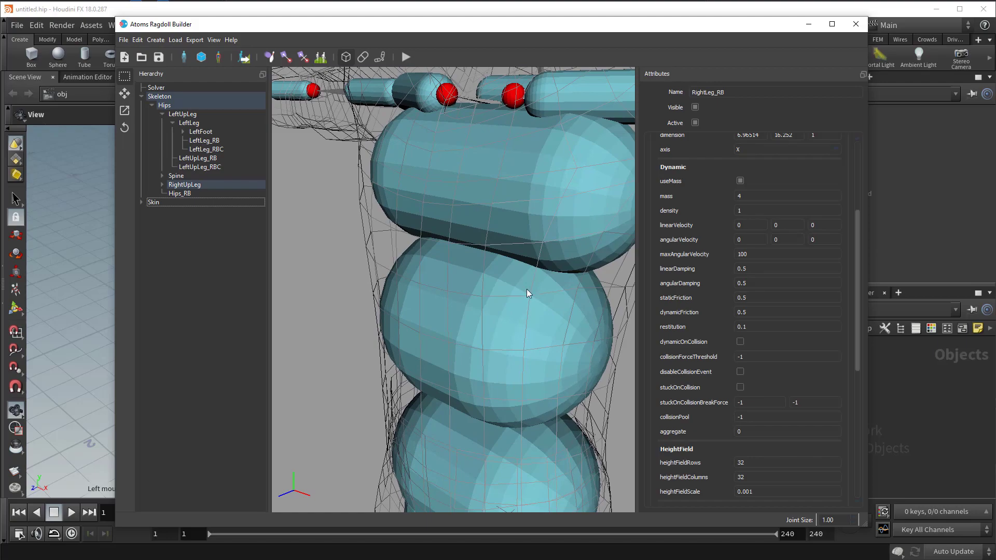
click(363, 57)
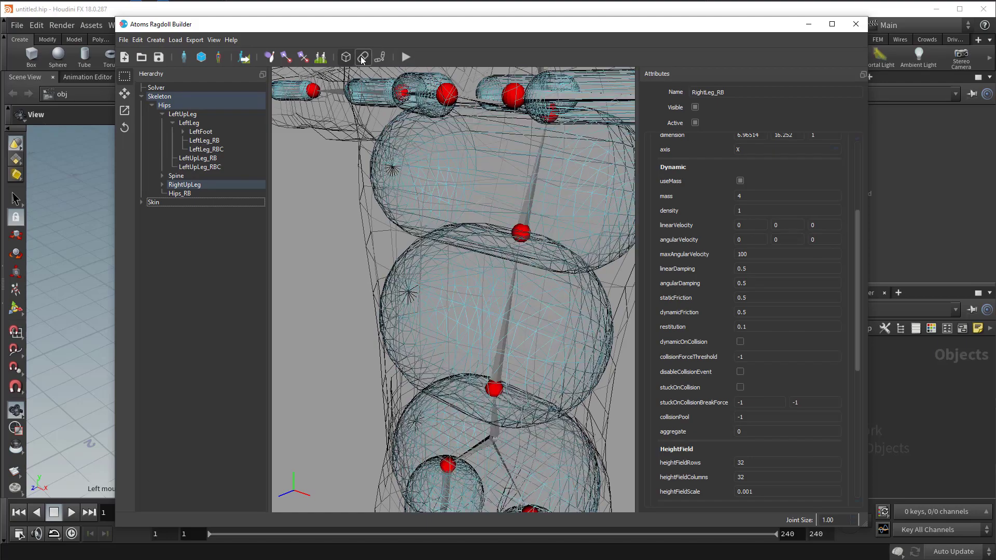
mouse_move(558, 294)
alt+mouse_down()
mouse_move(493, 247)
mouse_move(511, 248)
mouse_move(441, 338)
mouse_move(478, 381)
mouse_move(536, 321)
alt+mouse_up()
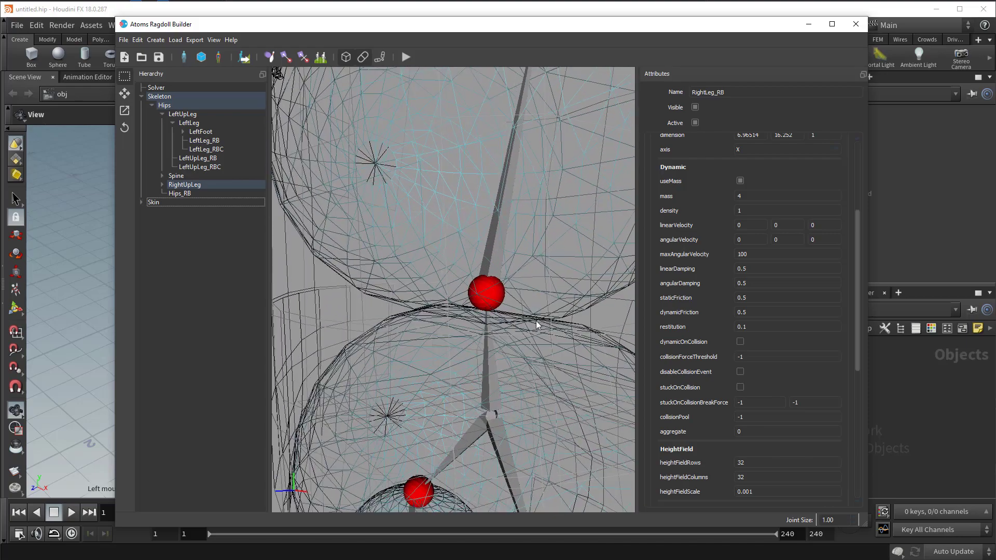
click(493, 295)
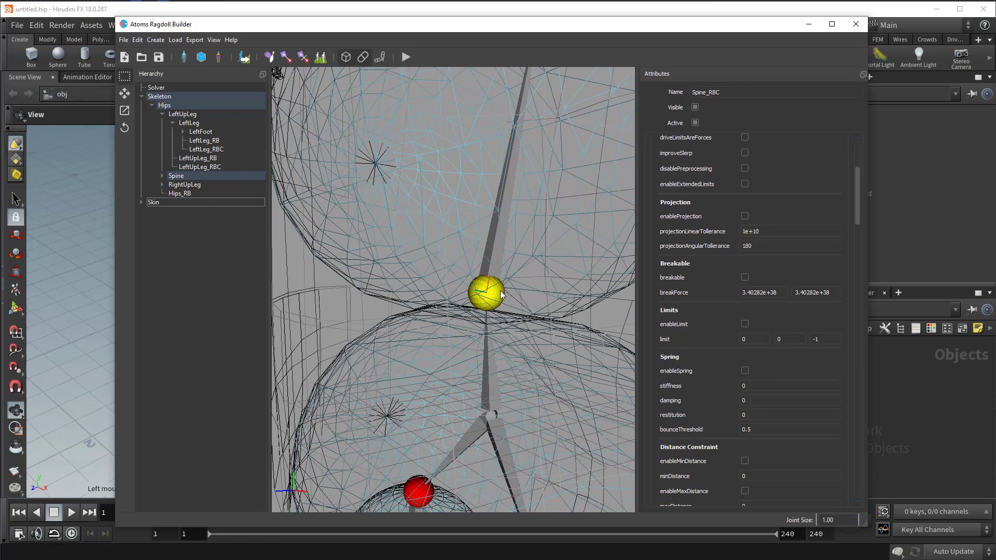
Review the Spine_RBC constraint's type, flags, D6 motion and limit attributes and its position in the body.
alt+right_drag(493, 300, 453, 324)
alt+drag(452, 323, 475, 275)
scroll(696, 294, up, 3)
scroll(693, 309, up, 2)
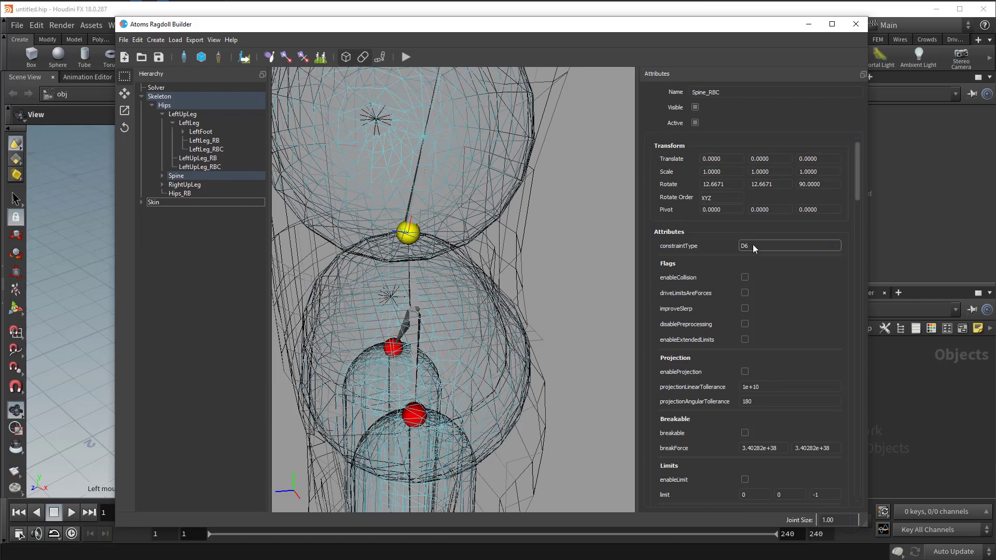
scroll(700, 348, down, 12)
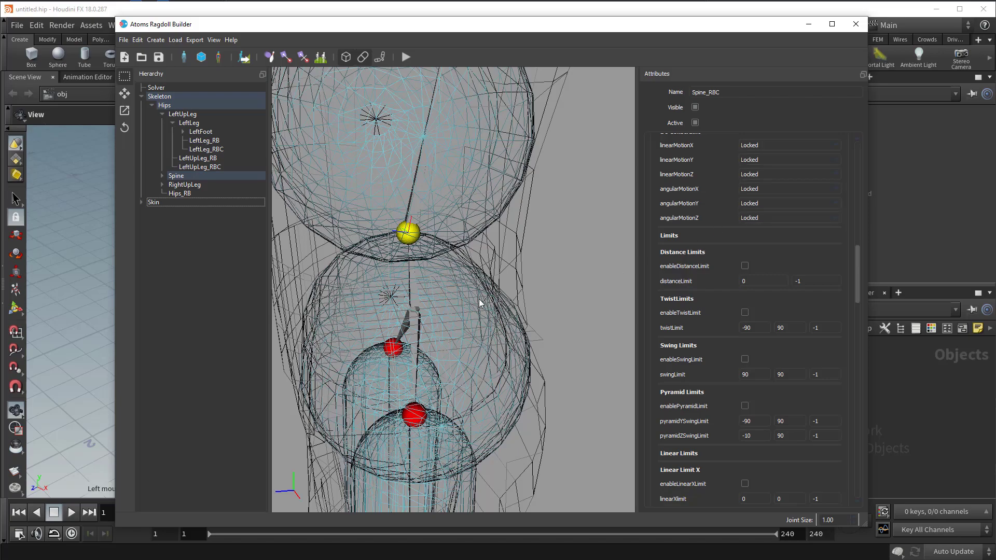
alt+drag(467, 305, 403, 313)
alt+right_drag(404, 313, 466, 355)
alt+middle_drag(511, 379, 474, 323)
Set angularMotionX, angularMotionY and angularMotionZ of the Spine_RBC constraint to Limit.
scroll(476, 325, down, 5)
click(768, 188)
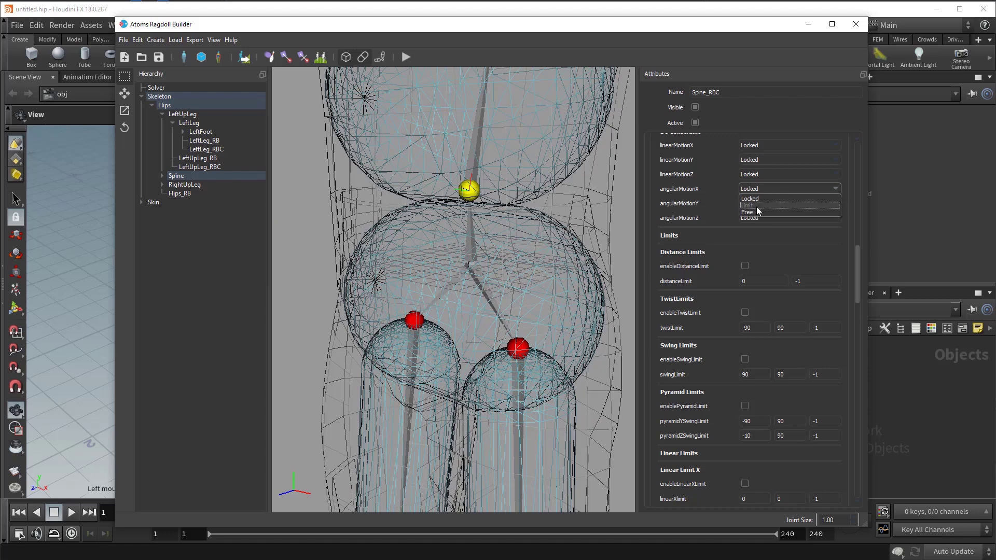
click(754, 205)
click(753, 206)
click(757, 219)
click(750, 218)
click(755, 234)
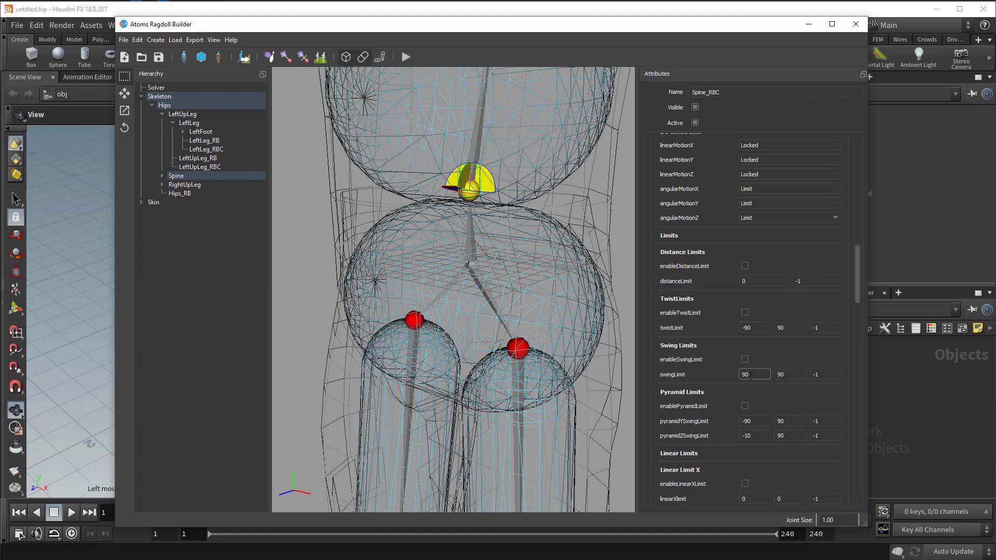
Enable the twist limit and the pyramid limit on the Spine_RBC constraint.
click(745, 406)
alt+drag(514, 244, 570, 262)
click(531, 193)
click(508, 211)
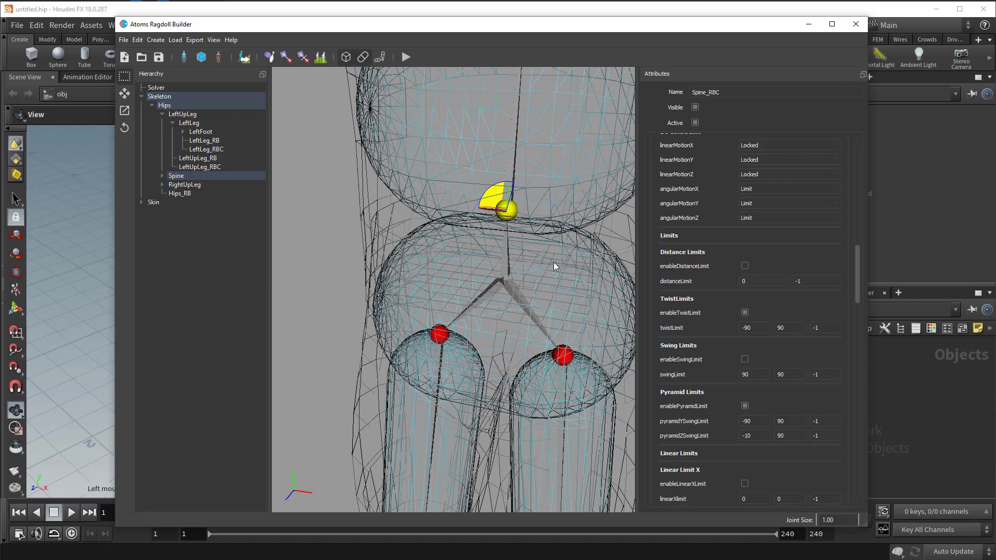
Select the other leg, foot, spine and arm constraints and paste the Spine_RBC constraint's limit attributes onto them.
alt+drag(554, 266, 416, 277)
click(417, 263)
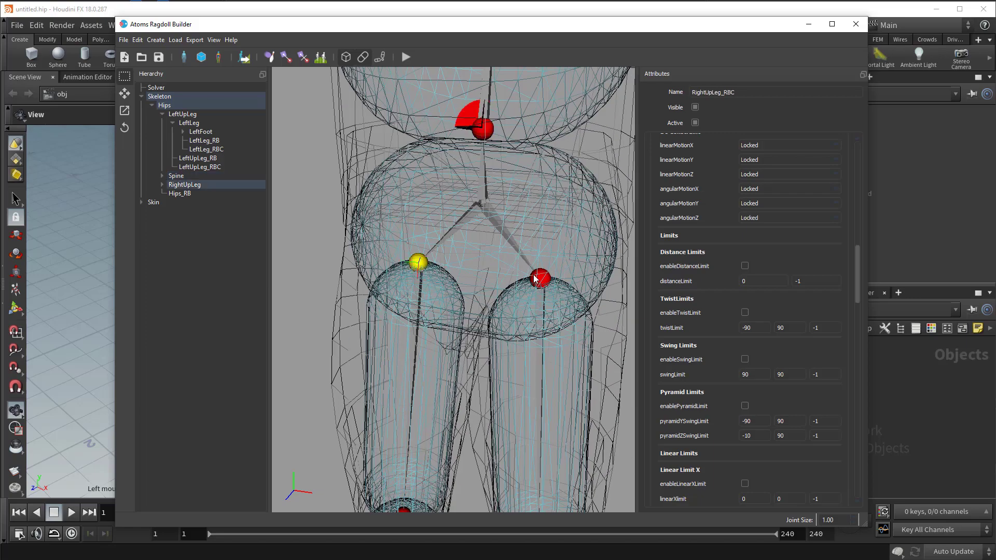
click(537, 280)
alt+middle_drag(555, 342, 553, 145)
click(414, 283)
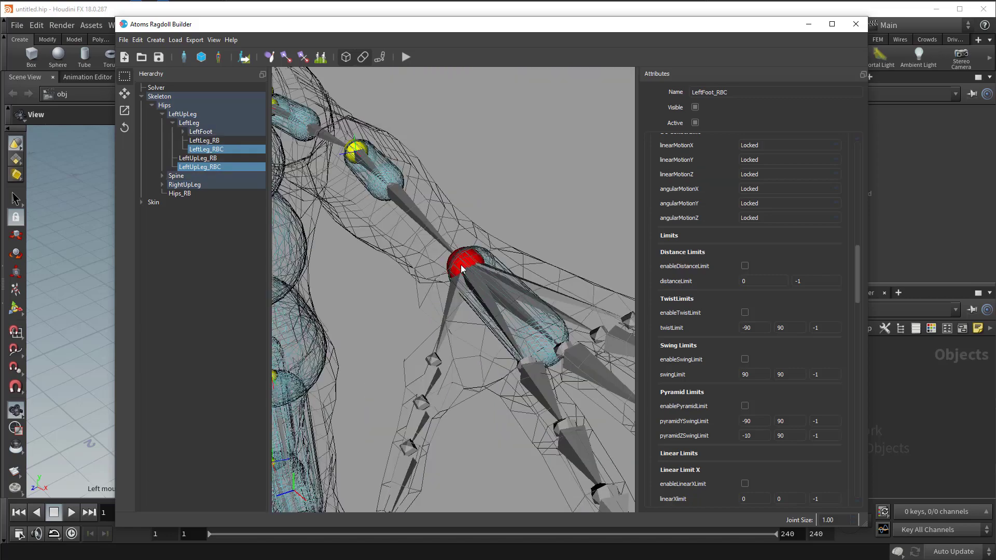
shift+click(461, 264)
scroll(442, 294, down, 3)
alt+drag(442, 294, 443, 316)
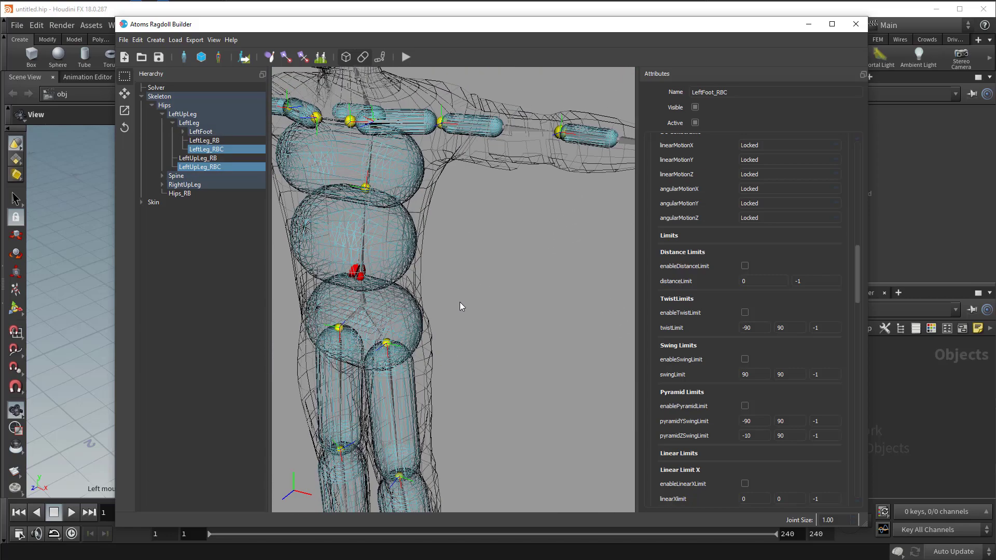
key(ctrl+z)
Inspect the angular limits of the constraints over the whole body from several angles.
alt+drag(500, 329, 431, 334)
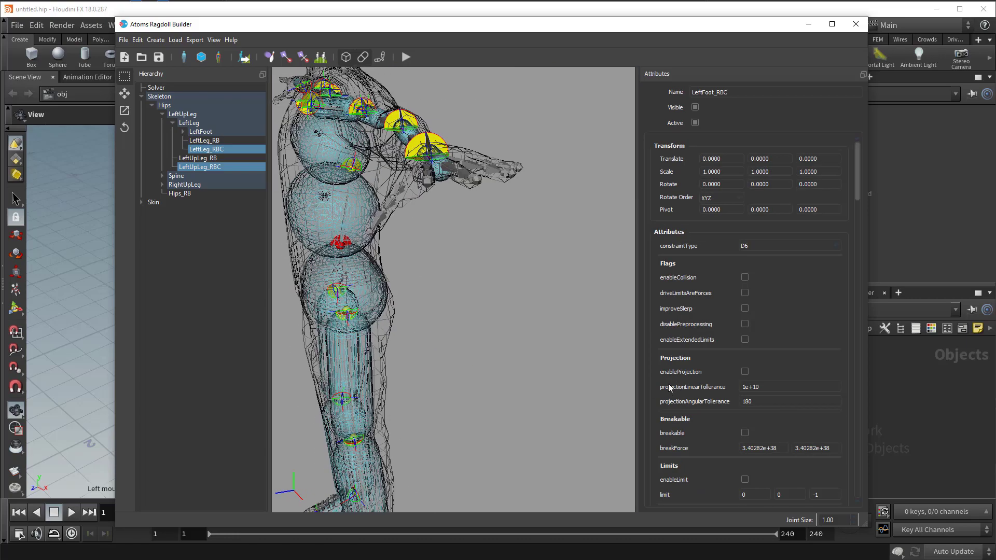
mouse_move(420, 249)
alt+mouse_down()
mouse_move(409, 254)
mouse_move(425, 258)
alt+mouse_up()
alt+right_drag(449, 390, 420, 392)
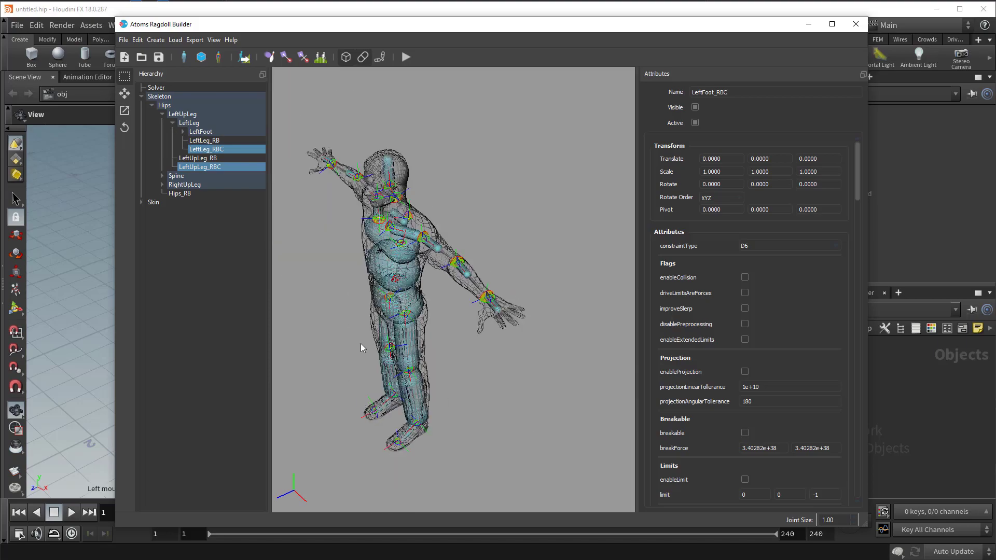
alt+drag(367, 334, 384, 290)
alt+right_drag(384, 290, 453, 370)
alt+middle_drag(453, 370, 452, 259)
alt+drag(452, 259, 388, 321)
alt+middle_drag(388, 242, 447, 369)
alt+right_drag(446, 369, 417, 320)
alt+drag(417, 320, 463, 281)
alt+right_drag(463, 281, 446, 267)
alt+drag(451, 275, 496, 291)
alt+drag(450, 324, 415, 332)
alt+middle_drag(435, 351, 472, 269)
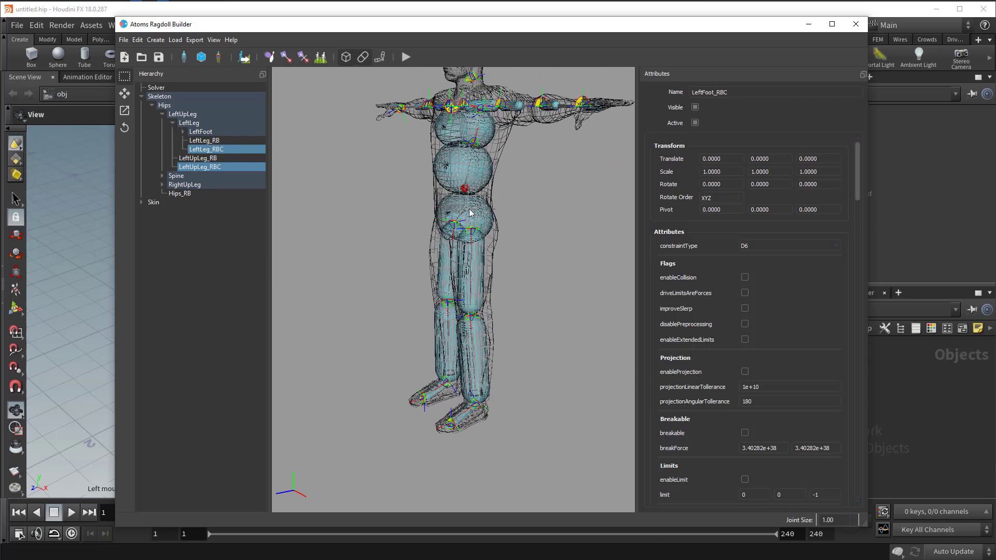
alt+drag(516, 185, 443, 226)
alt+drag(413, 186, 466, 192)
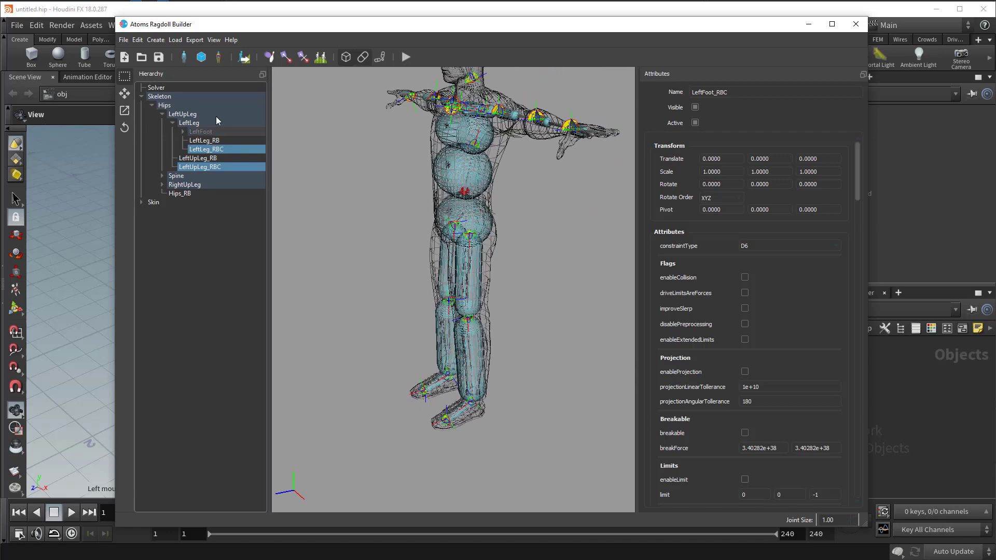
Add a ground plane and lower it to about -112.59 in Y, beneath the character's feet.
click(320, 59)
alt+drag(426, 278, 452, 278)
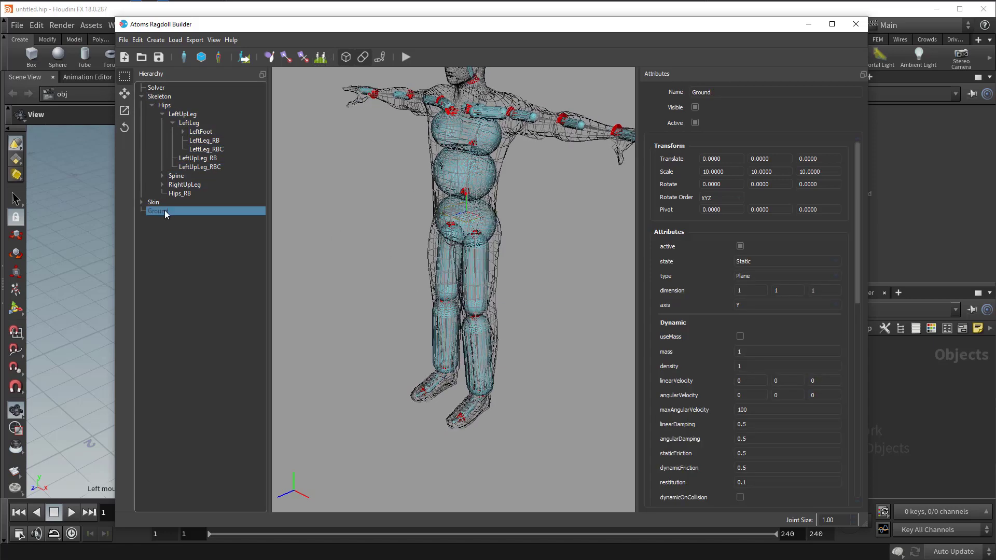
key(w)
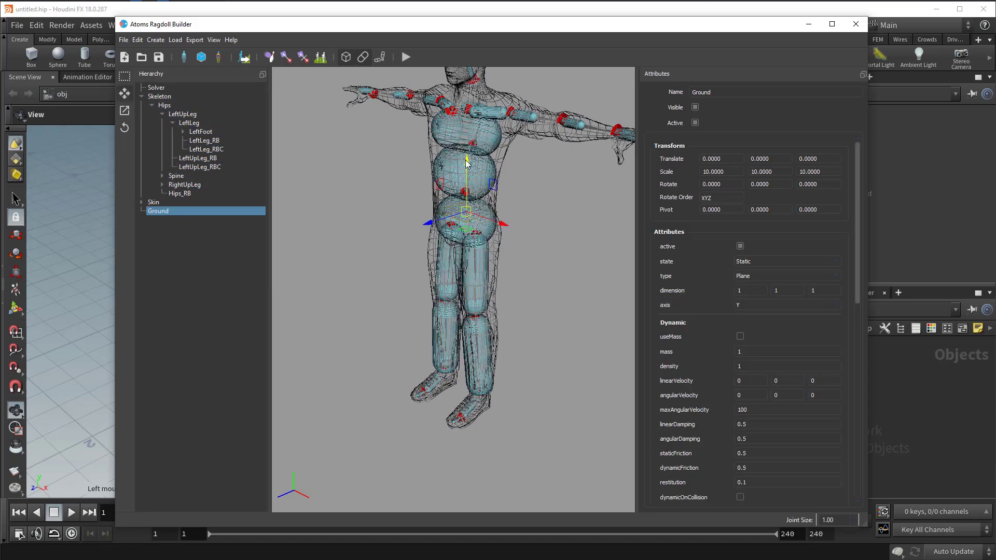
drag(466, 165, 468, 368)
Scale the ground plane uniformly to 154 and return the rigid bodies to solid display.
key(e)
key(r)
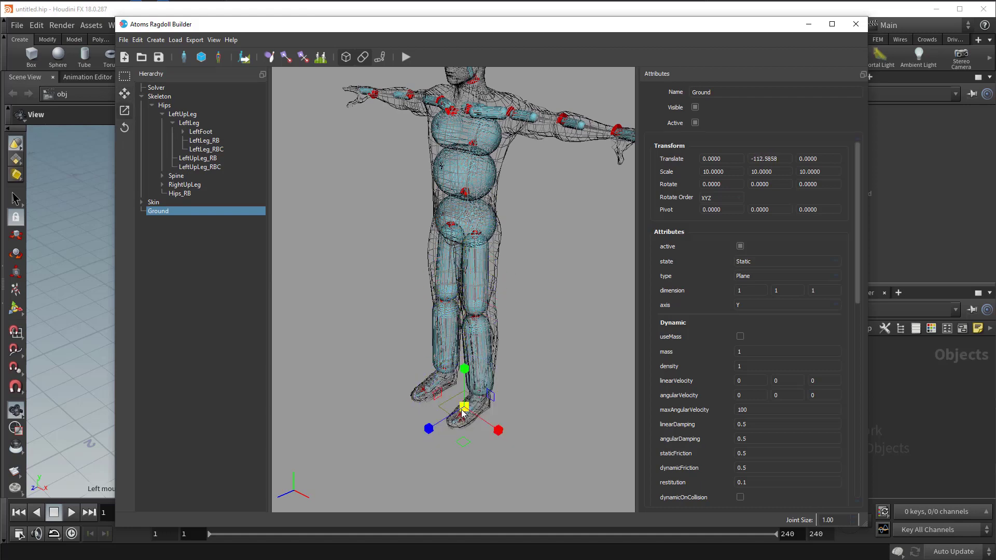
drag(464, 405, 768, 387)
click(363, 62)
alt+drag(506, 257, 534, 232)
alt+right_drag(533, 233, 492, 237)
alt+drag(492, 238, 499, 235)
alt+middle_drag(439, 242, 473, 214)
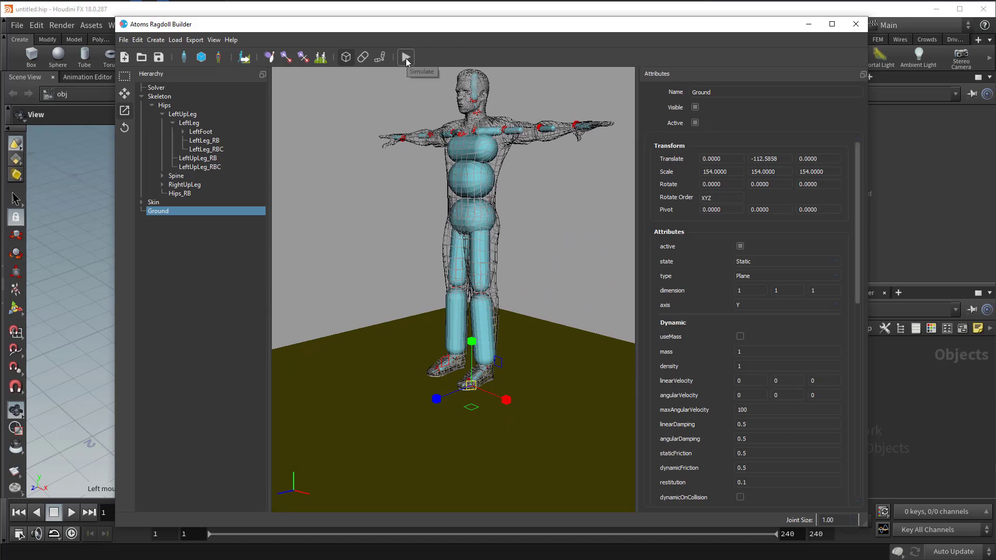
Run the ragdoll simulation to watch the body fall onto the ground, and stop it.
click(406, 58)
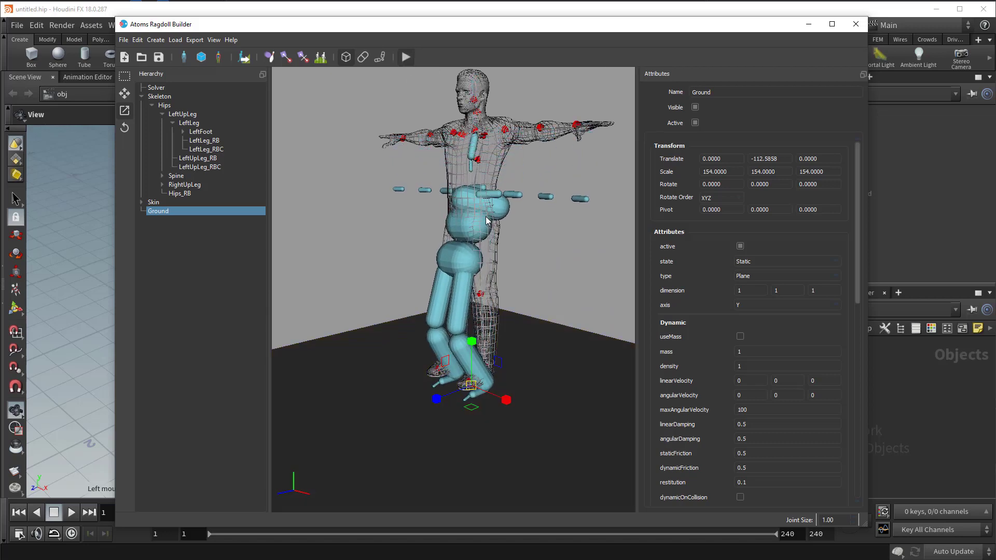
click(406, 57)
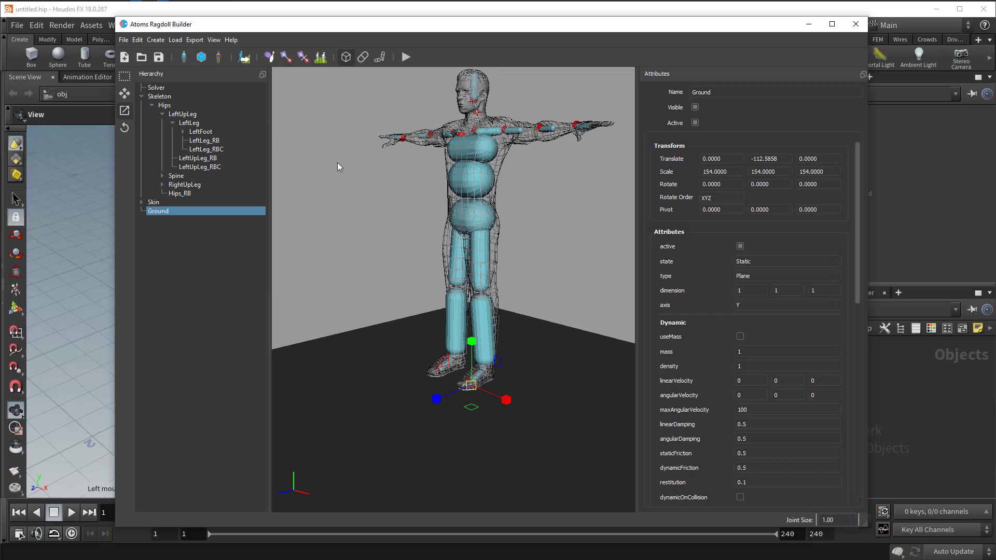
alt+middle_drag(436, 190, 444, 229)
alt+drag(443, 228, 494, 269)
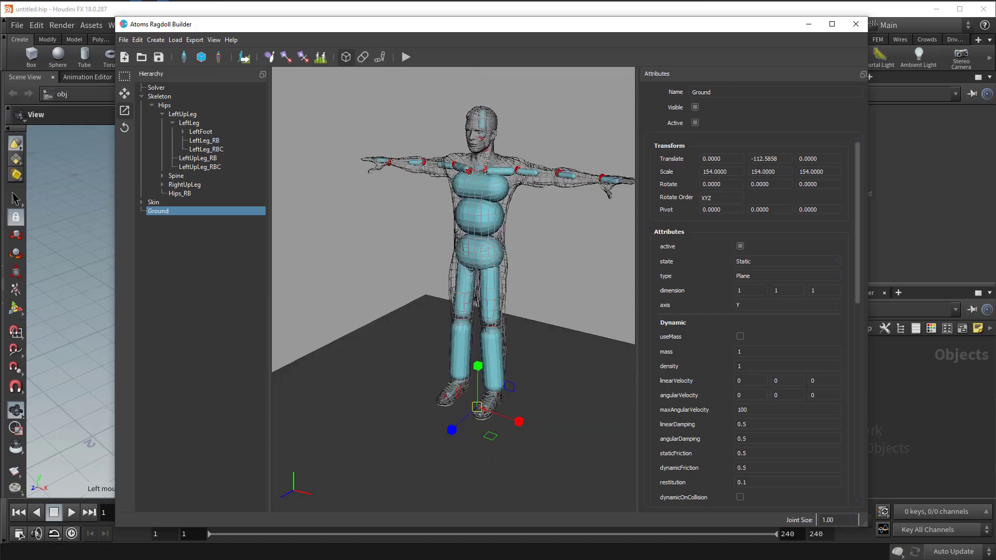
alt+drag(552, 350, 432, 234)
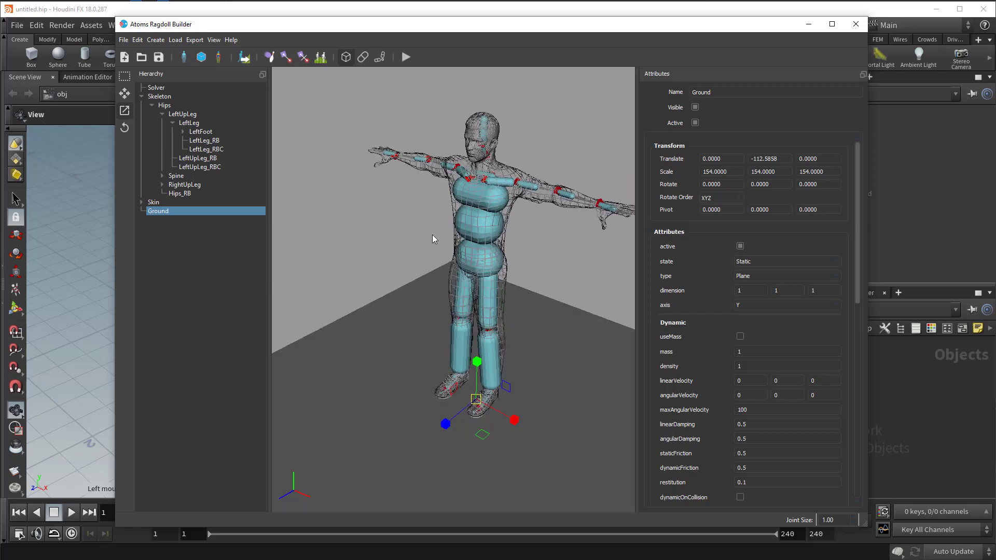
Show the Solver attributes, rerun the simulation to examine the collapsed ragdoll up close, and stop it.
click(151, 88)
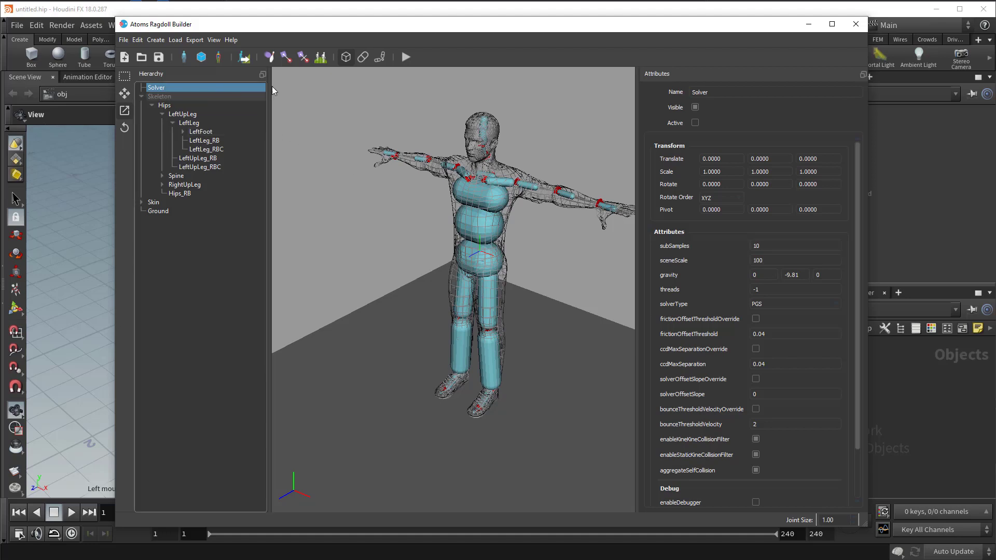
click(406, 57)
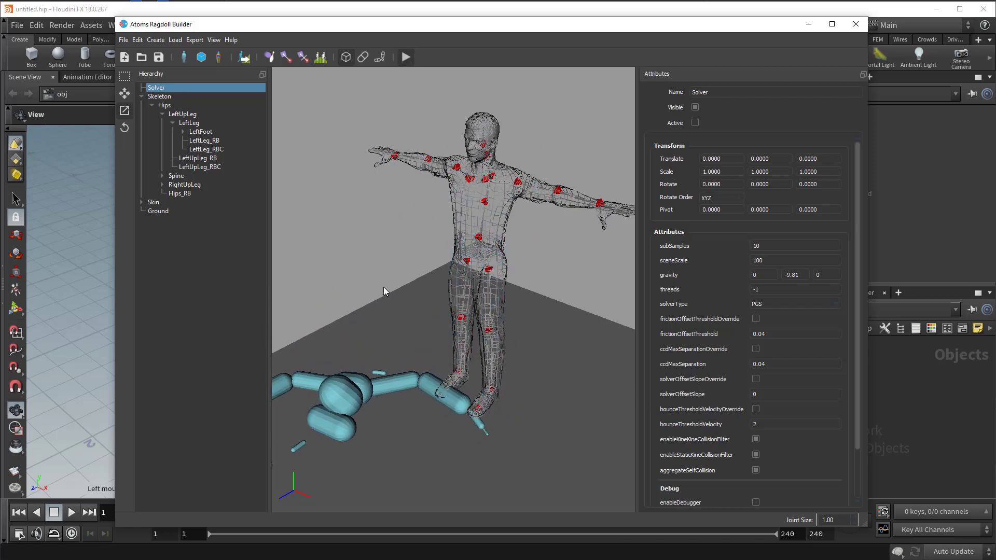
middle_drag(383, 294, 526, 203)
mouse_move(485, 301)
alt+mouse_down()
mouse_move(490, 294)
mouse_move(391, 311)
mouse_move(491, 291)
alt+mouse_up()
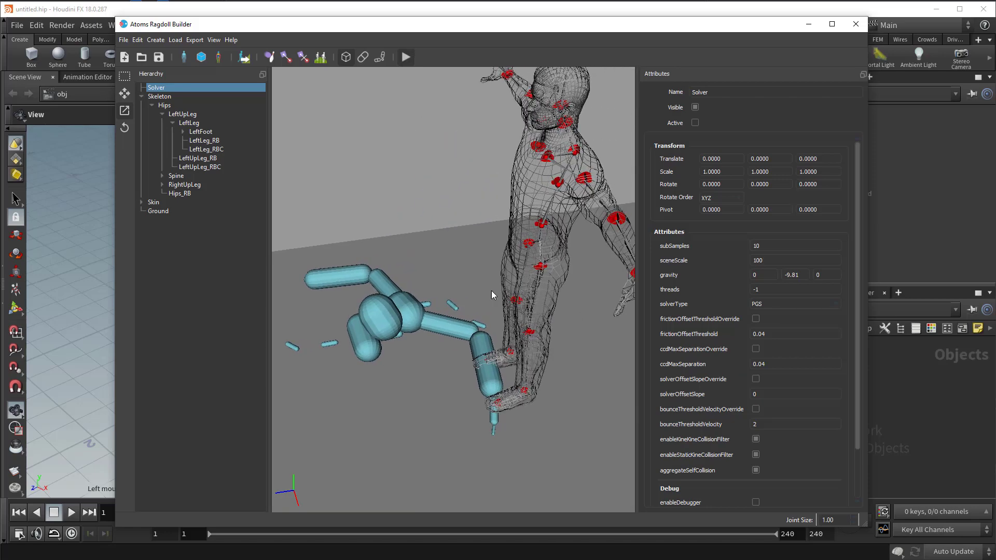
click(407, 57)
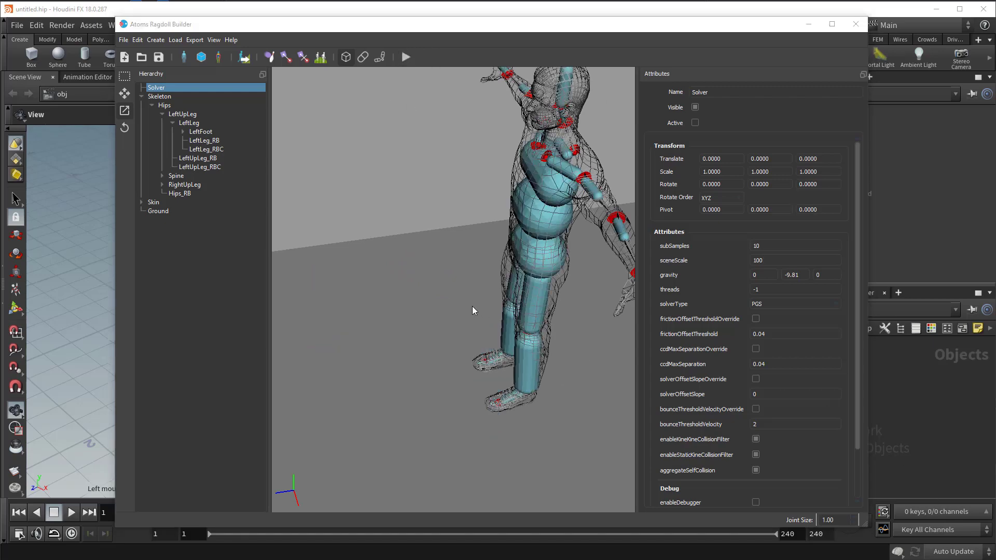
Make the rigid bodies see-through again to expose the constraint between the hips and the lower spine.
alt+drag(473, 306, 541, 265)
alt+middle_drag(536, 217, 521, 315)
alt+drag(535, 285, 451, 301)
alt+right_drag(451, 300, 452, 117)
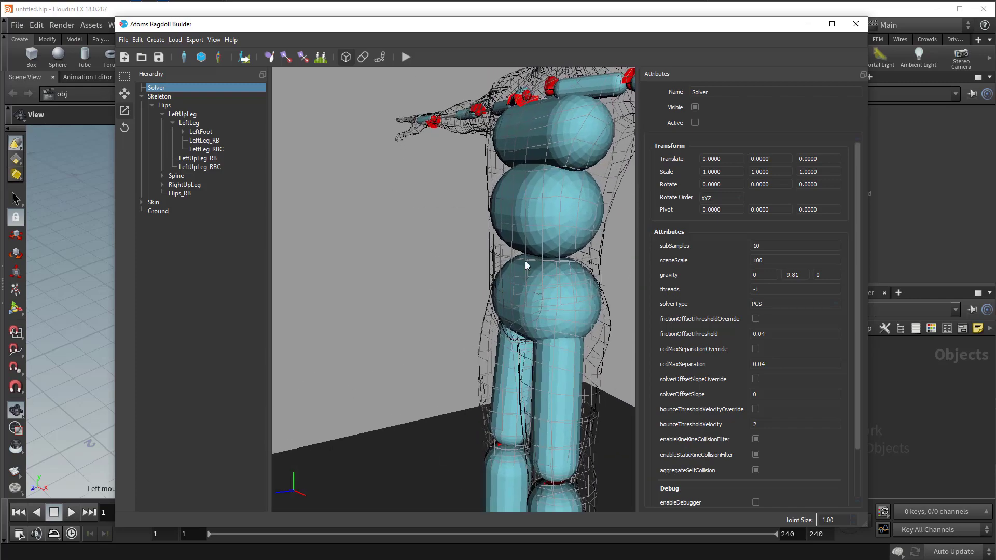
click(365, 58)
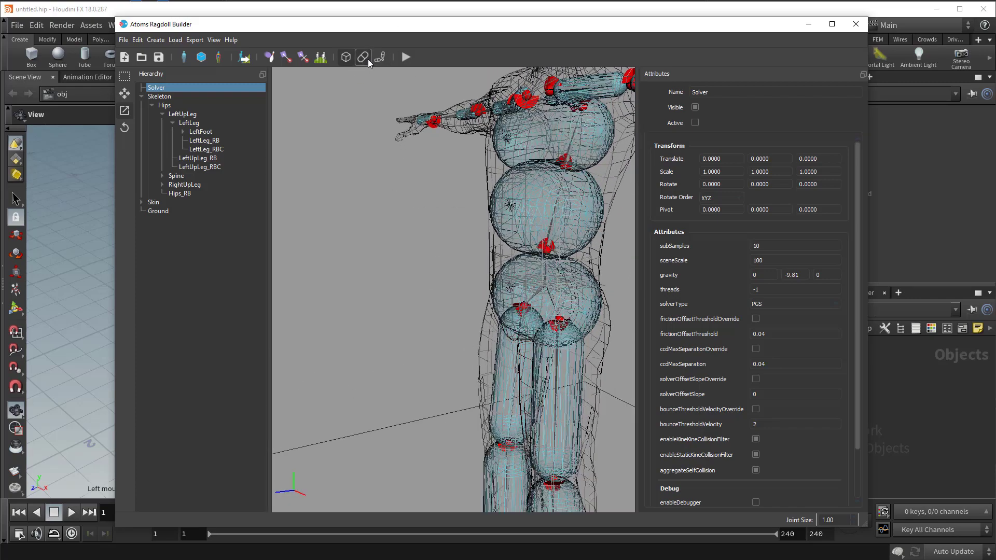
alt+middle_drag(550, 185, 450, 130)
alt+right_drag(450, 130, 576, 285)
alt+middle_drag(438, 141, 509, 287)
alt+drag(509, 291, 545, 326)
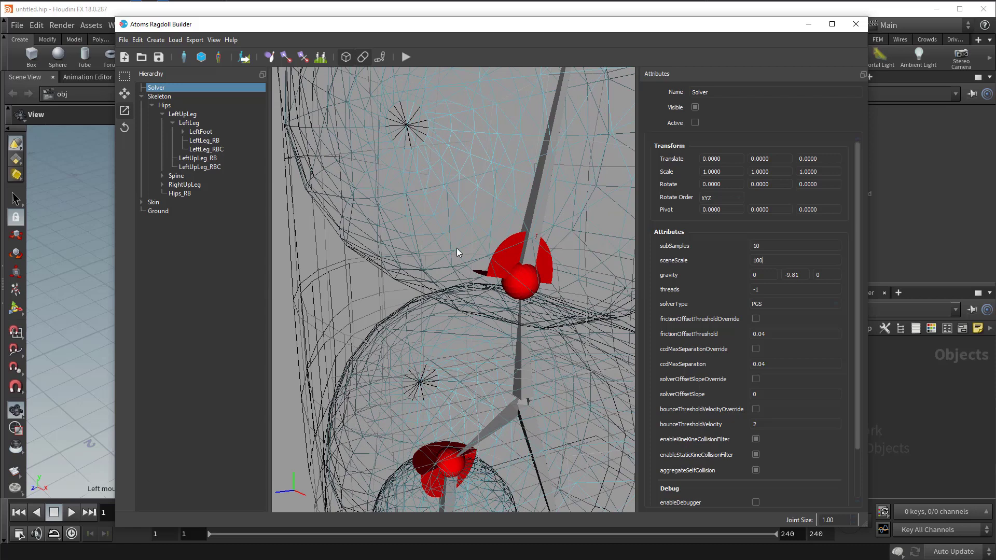
Set the twist limit of the constraint between the hips and the lower spine to -15 and 15.
click(524, 291)
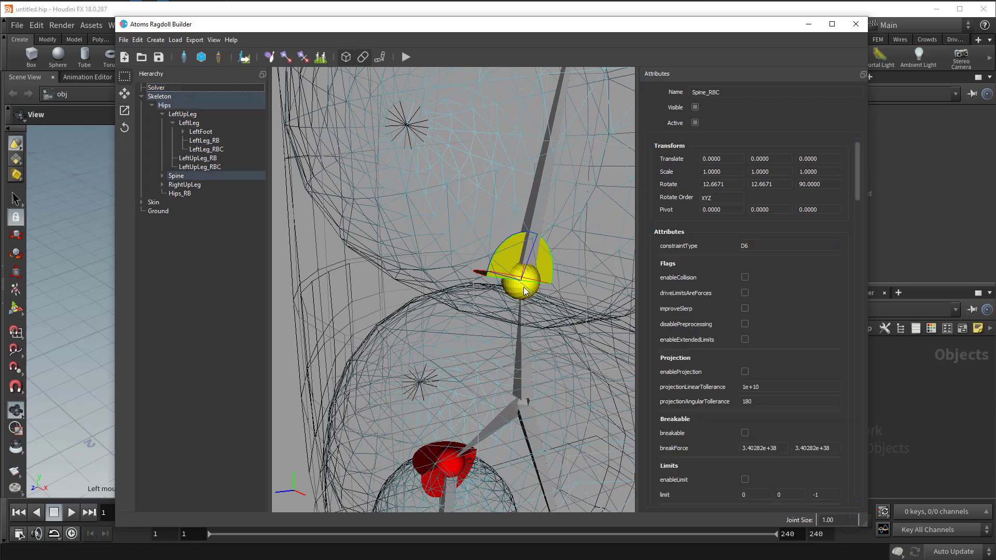
scroll(693, 342, down, 10)
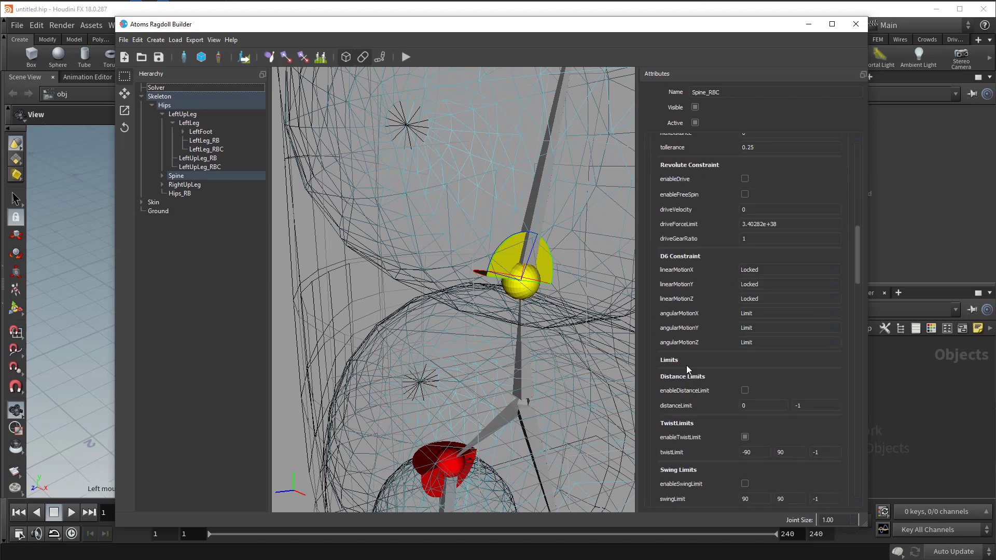
double_click(761, 326)
text(-)
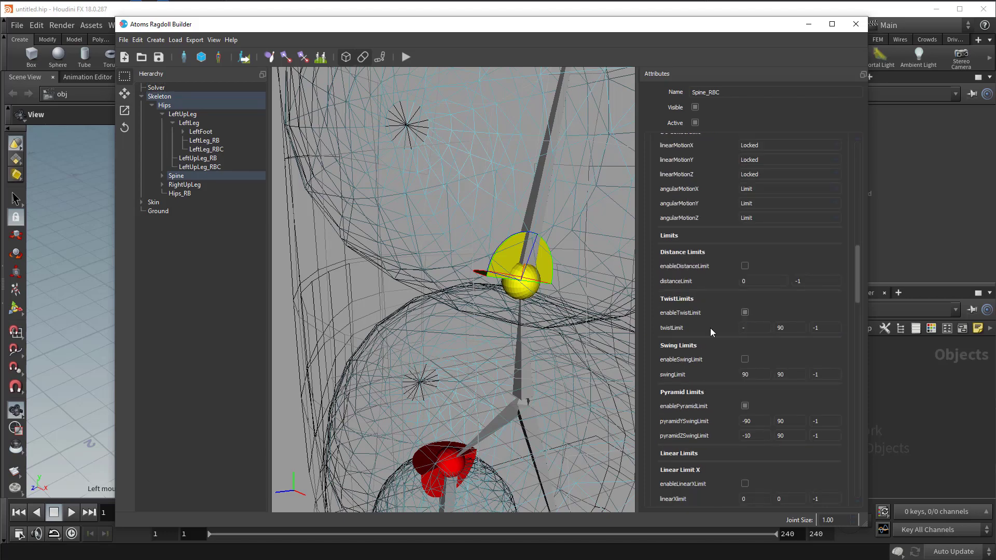
text(15)
key(Tab)
text(15)
key(Return)
Set the lower spine constraint's pyramid Y and Z swing limits to -15 and 15.
double_click(757, 421)
text(-185)
key(Tab)
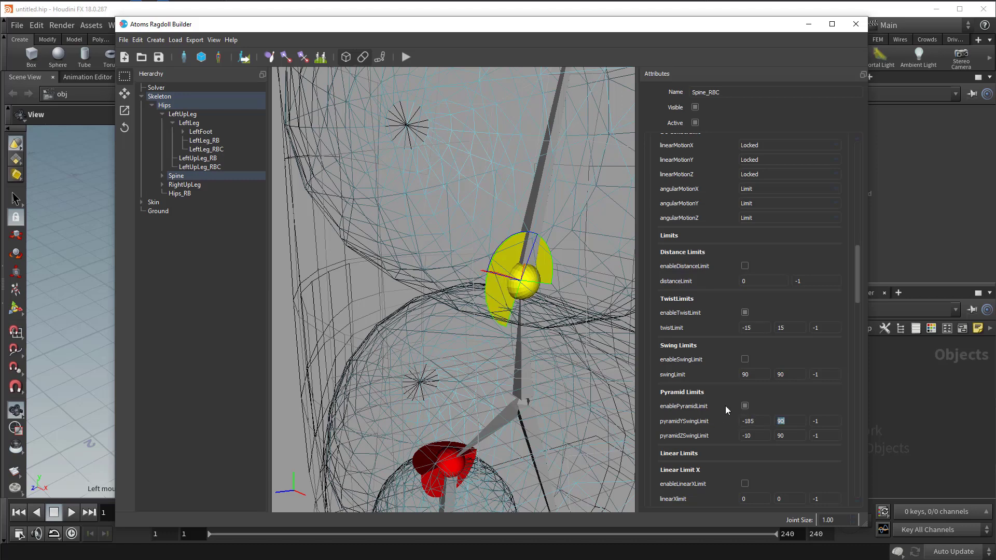
double_click(758, 421)
text(-15)
key(Tab)
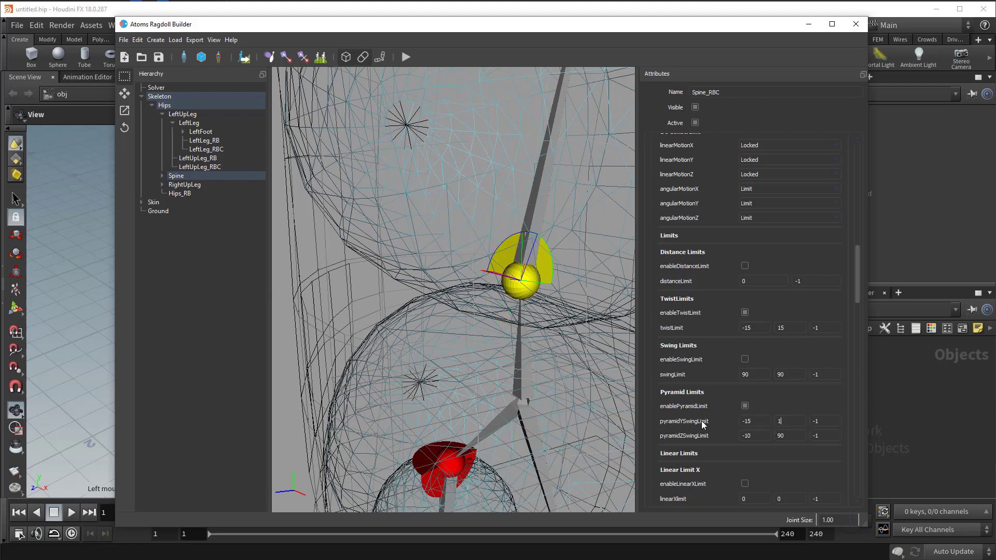
text(15)
double_click(748, 436)
text(-15)
key(Tab)
text(15)
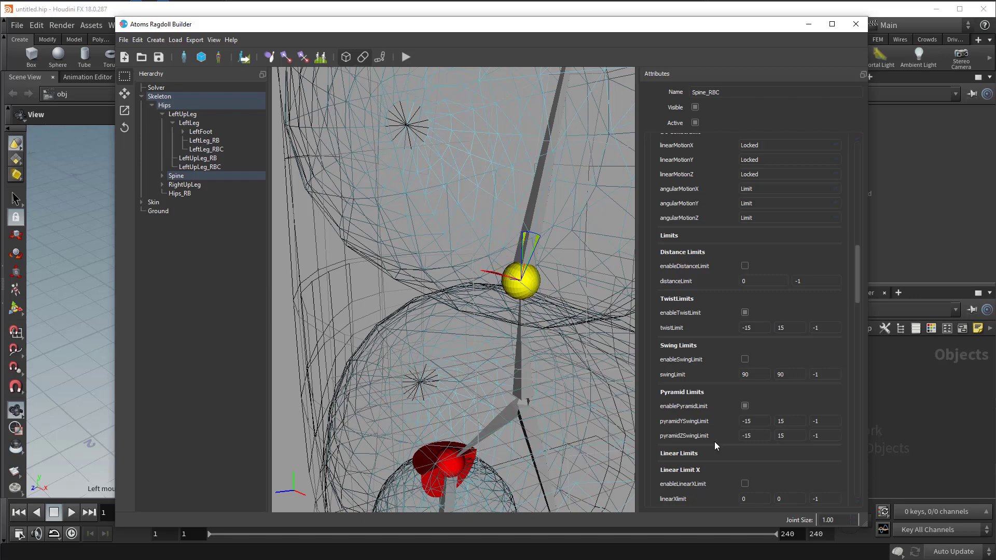
Paste the lower spine constraint's limits onto the two spine constraints above it.
alt+drag(512, 314, 463, 285)
click(437, 332)
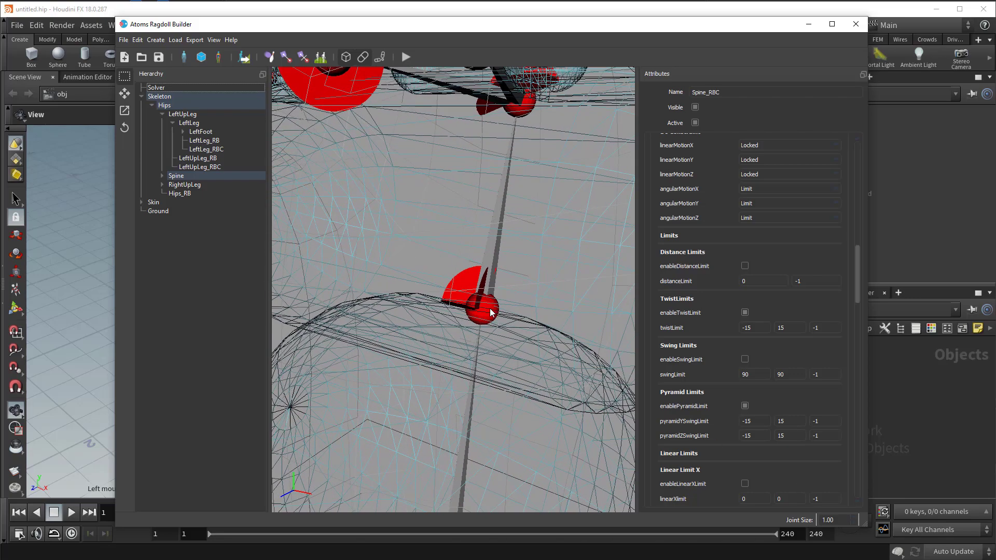
click(492, 285)
key(ctrl+v)
click(525, 104)
key(ctrl+v)
scroll(534, 187, down, 2)
Paste the same constraint limits onto both shoulder constraints and the neck constraint.
alt+drag(533, 188, 492, 254)
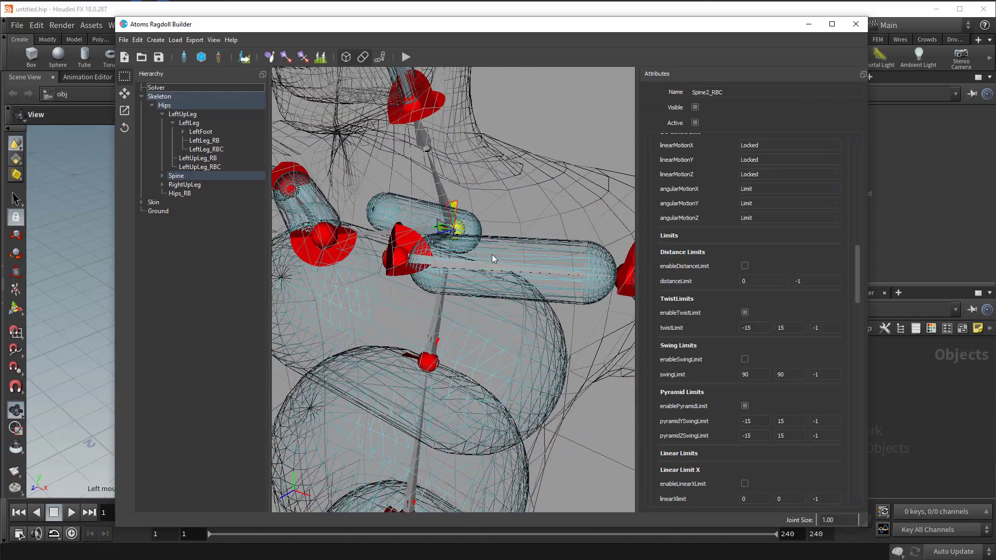
click(399, 263)
click(323, 236)
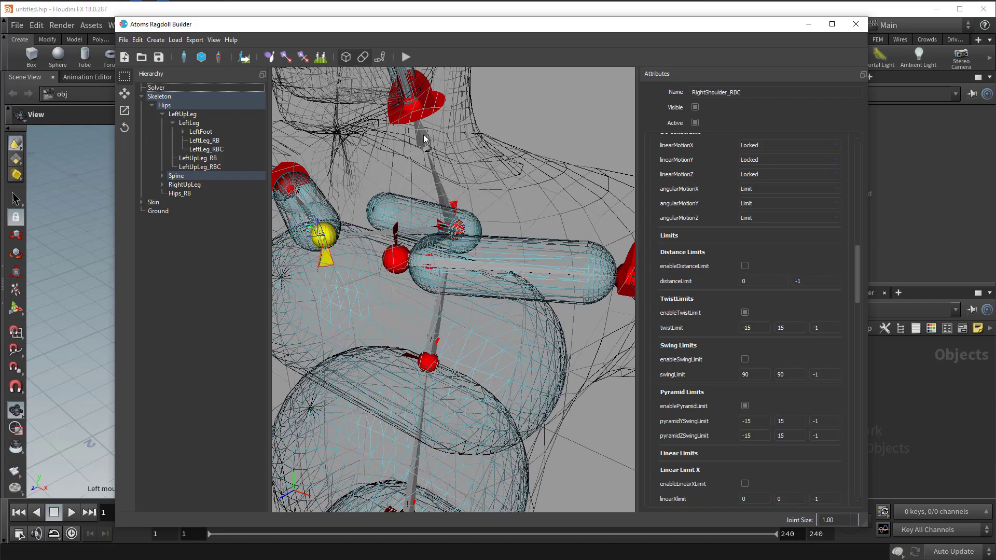
click(418, 108)
key(ctrl+v)
Examine the twist and pyramid limits of the left upper arm constraint, and clear the selection.
alt+middle_drag(462, 111, 473, 191)
click(444, 233)
alt+right_drag(535, 287, 316, 236)
alt+middle_drag(449, 306, 431, 145)
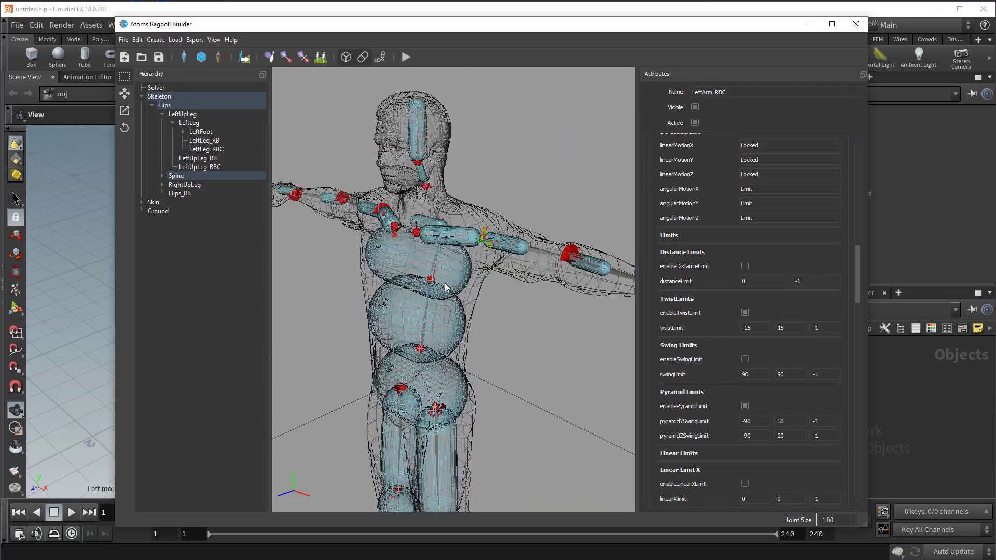
alt+right_drag(446, 283, 594, 297)
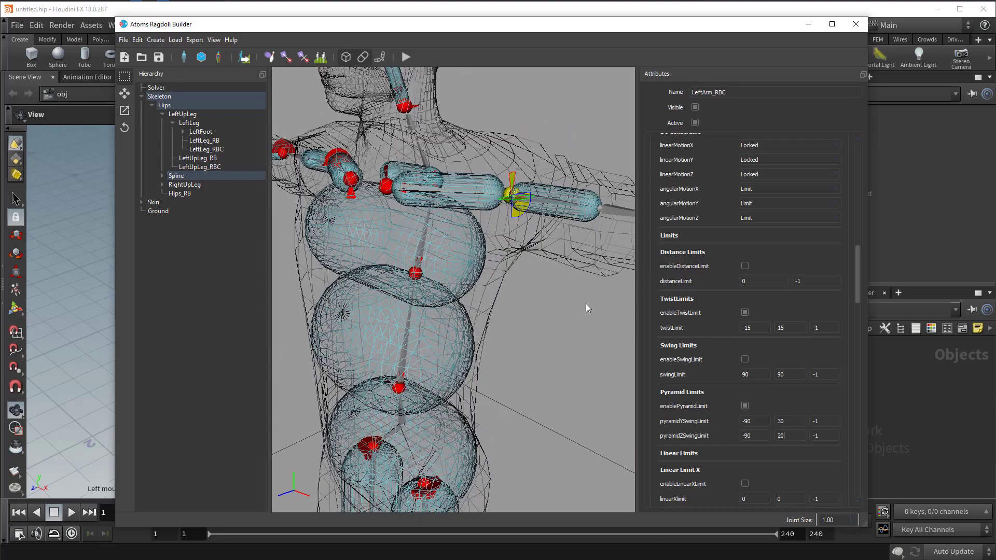
alt+drag(593, 297, 577, 278)
alt+middle_drag(577, 278, 533, 282)
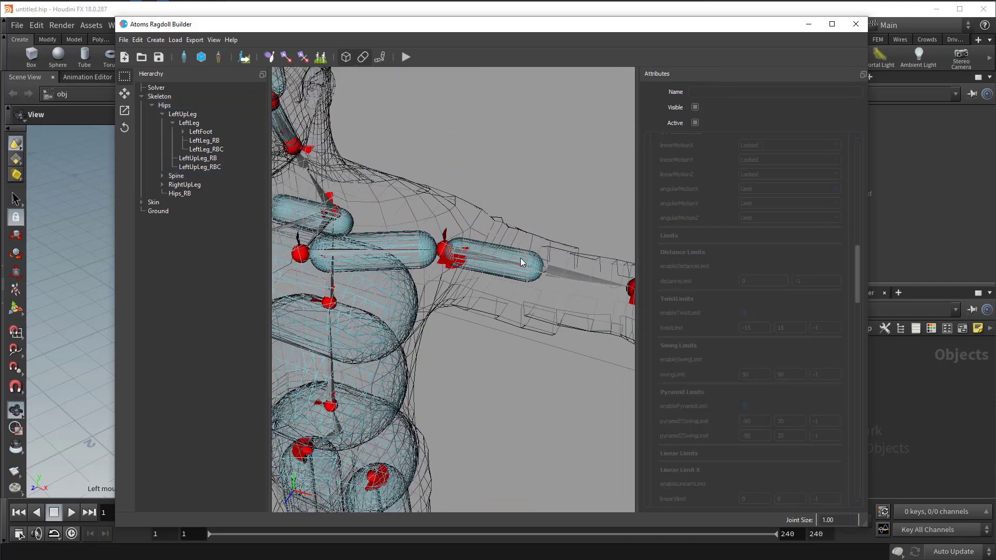
click(521, 257)
click(522, 255)
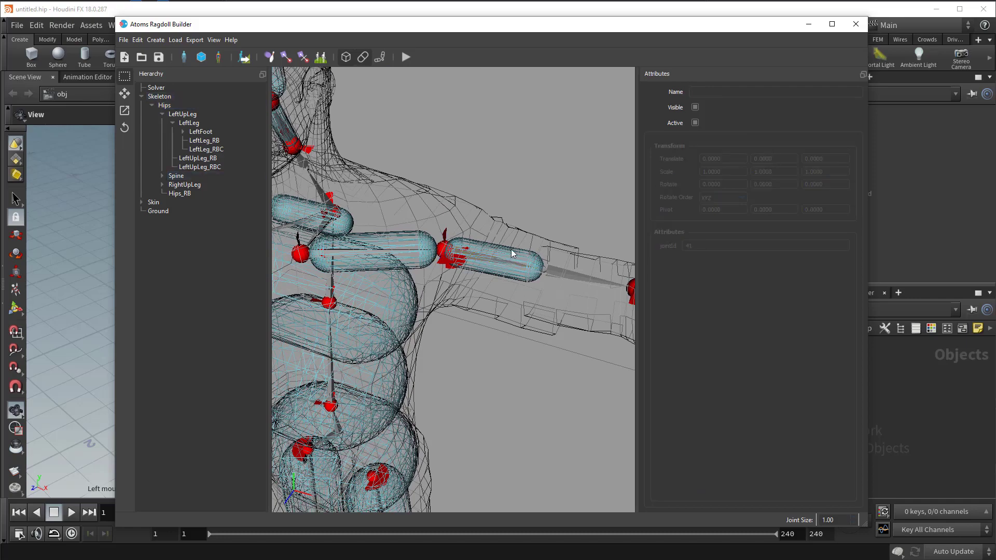
Return the rigid bodies and ground plane to solid display.
alt+right_drag(507, 265, 386, 321)
alt+drag(386, 320, 397, 291)
alt+middle_drag(397, 292, 478, 197)
scroll(467, 218, down, 2)
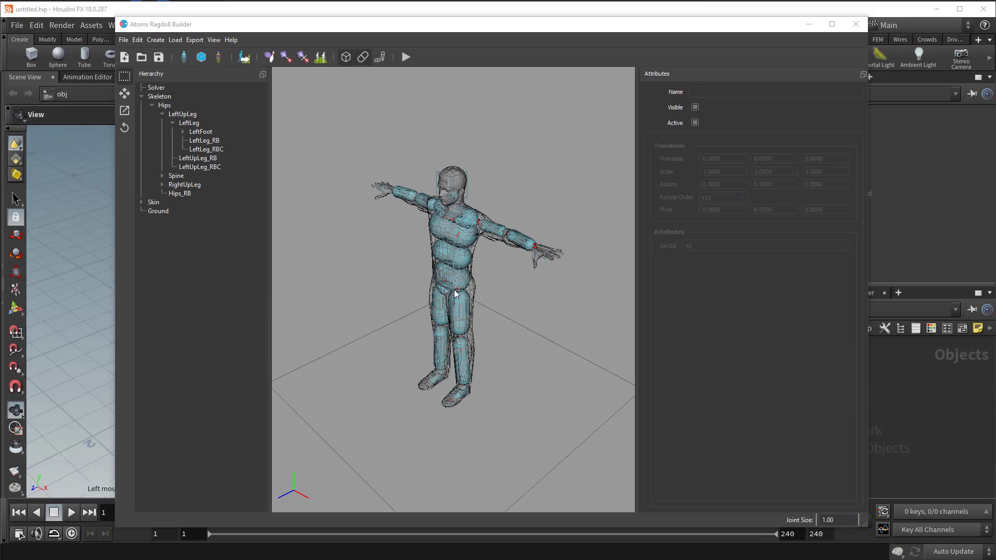
alt+drag(453, 290, 434, 284)
alt+right_drag(434, 284, 555, 342)
alt+drag(555, 341, 496, 223)
alt+right_drag(497, 223, 448, 254)
alt+middle_drag(448, 254, 476, 158)
alt+drag(476, 157, 403, 76)
click(364, 57)
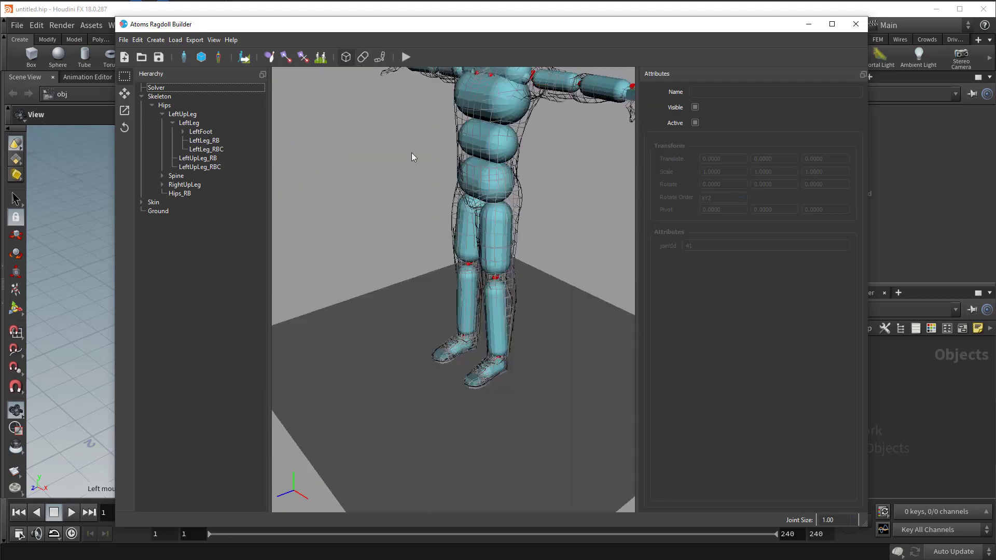
Run the ragdoll simulation and examine the fallen body from several angles.
alt+right_drag(471, 233, 450, 240)
alt+middle_drag(449, 240, 385, 272)
click(407, 56)
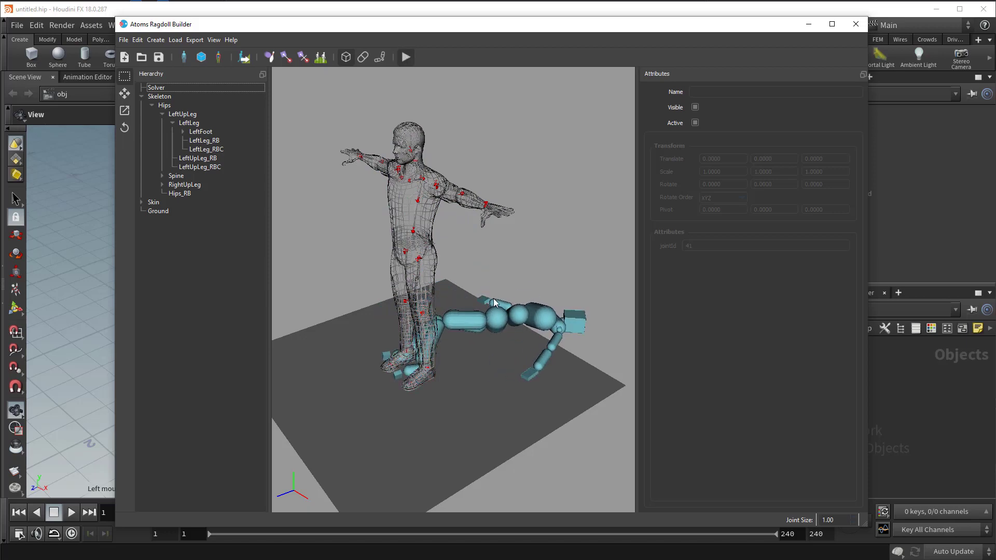
alt+drag(490, 299, 484, 296)
alt+middle_drag(484, 296, 427, 223)
middle_drag(439, 277, 254, 305)
scroll(558, 357, up, 3)
scroll(486, 334, down, 4)
middle_drag(493, 310, 411, 299)
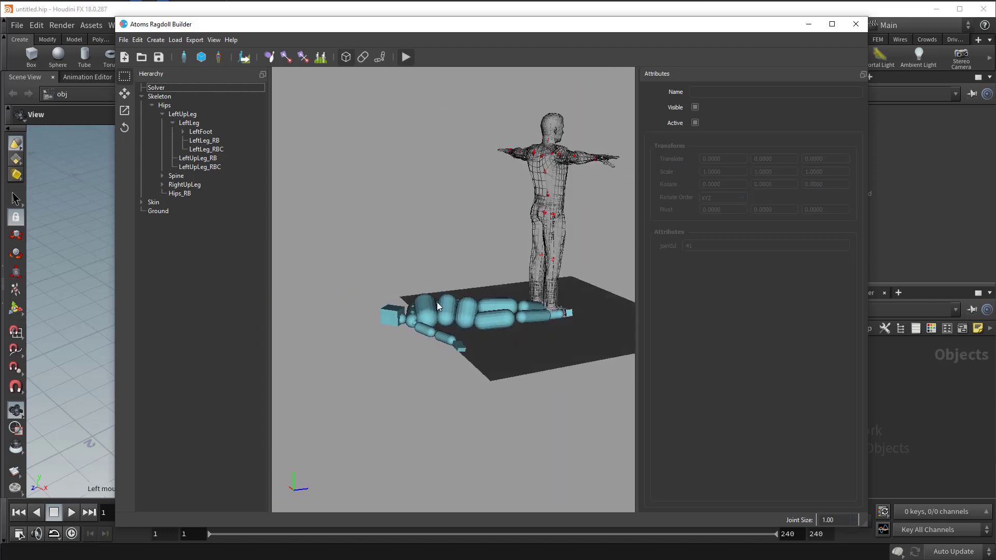
scroll(454, 322, up, 3)
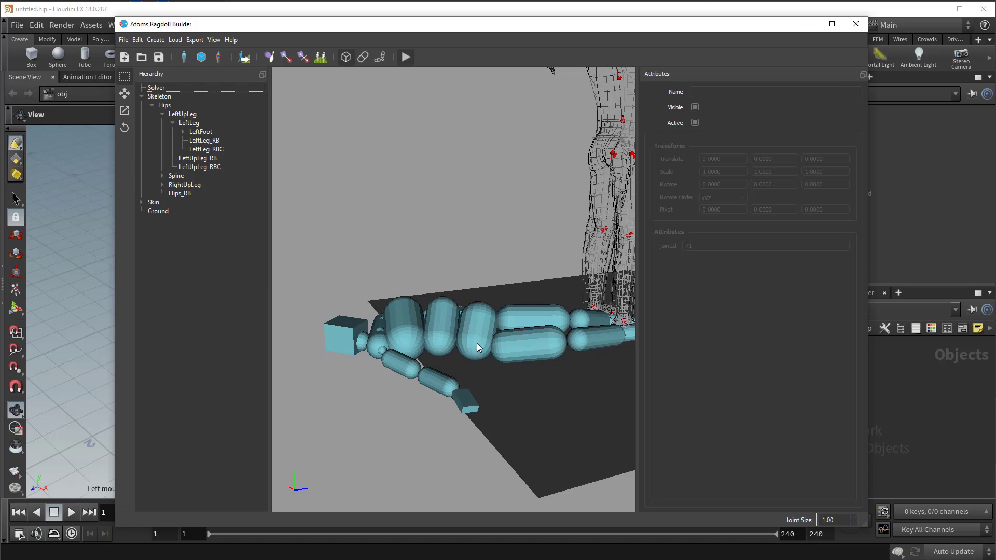
Pull the simulated ragdoll by its hips to test how the spine and limbs react.
drag(478, 342, 427, 328)
scroll(405, 278, down, 3)
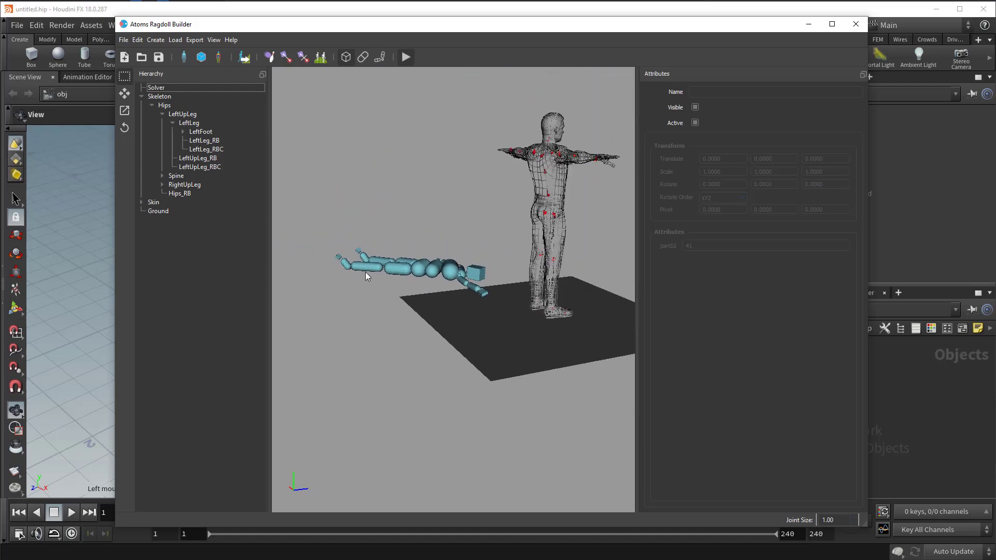
alt+drag(385, 274, 427, 287)
scroll(467, 286, down, 3)
alt+middle_drag(506, 283, 636, 281)
alt+middle_drag(528, 297, 452, 333)
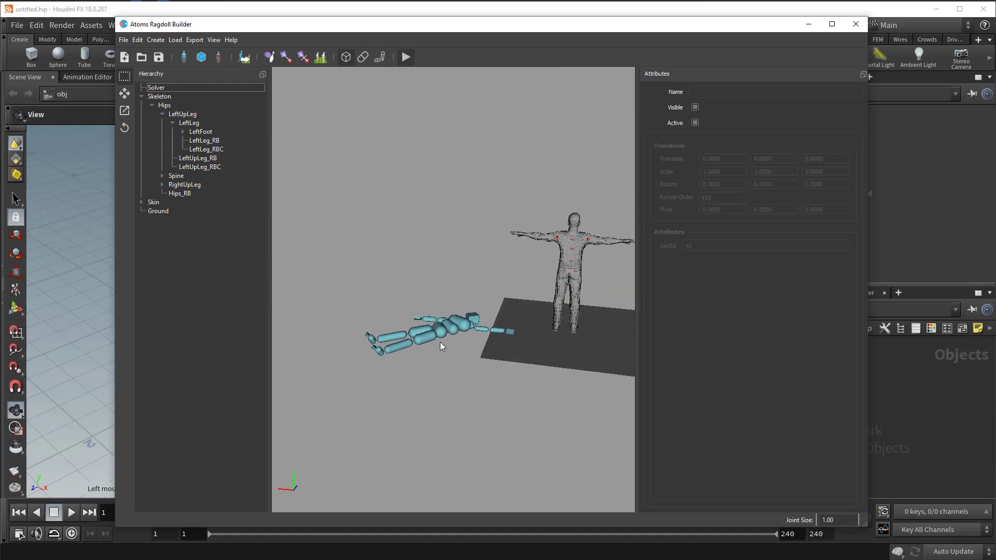
Throw the simulated ragdoll upward by its head to test the joints, and stop the simulation.
drag(472, 317, 509, 149)
alt+middle_drag(436, 267, 396, 309)
alt+drag(550, 305, 491, 310)
alt+middle_drag(491, 309, 249, 256)
middle_drag(584, 292, 514, 277)
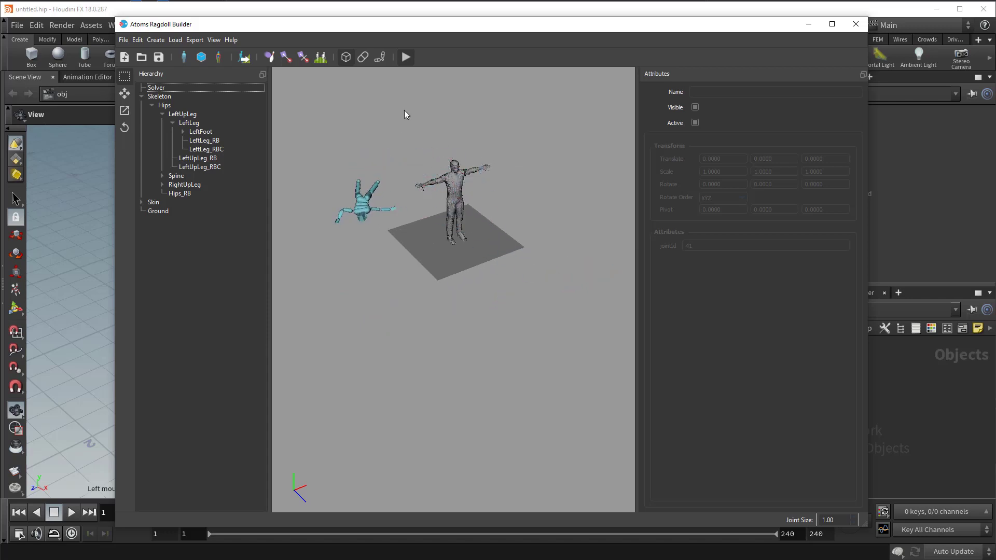
click(405, 56)
Examine the mass, damping and friction attributes of the chest and left lower leg rigid bodies.
scroll(465, 144, up, 4)
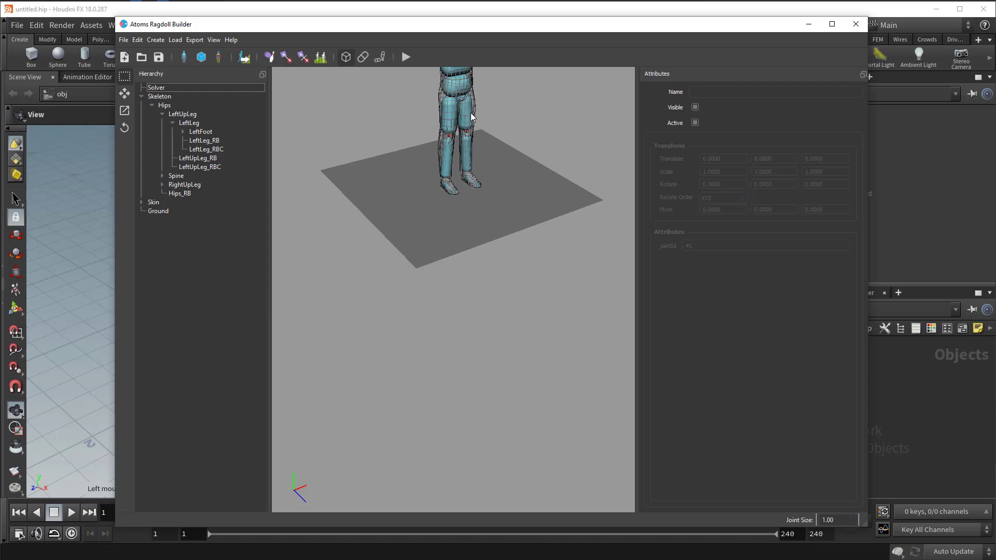
middle_drag(472, 113, 459, 204)
click(459, 204)
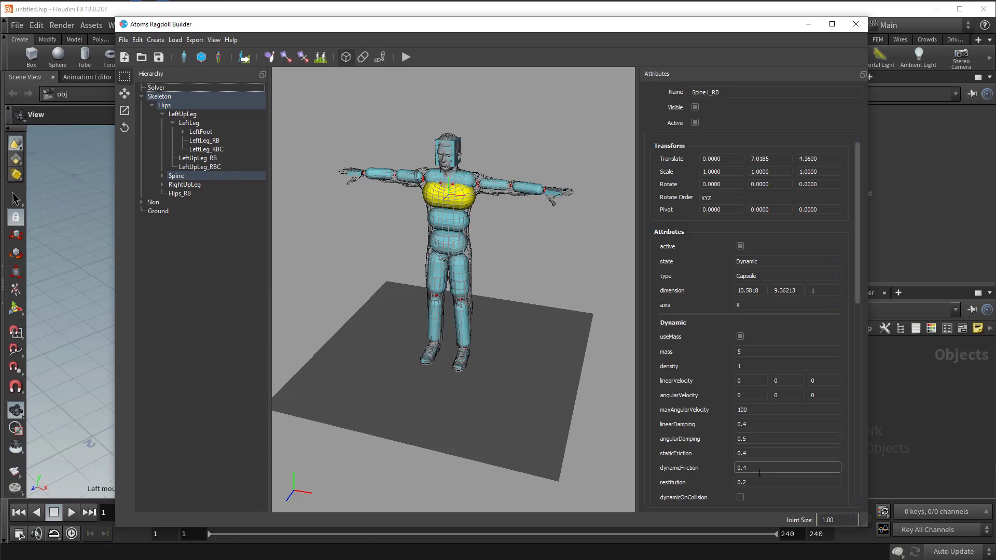
click(456, 324)
scroll(467, 363, up, 5)
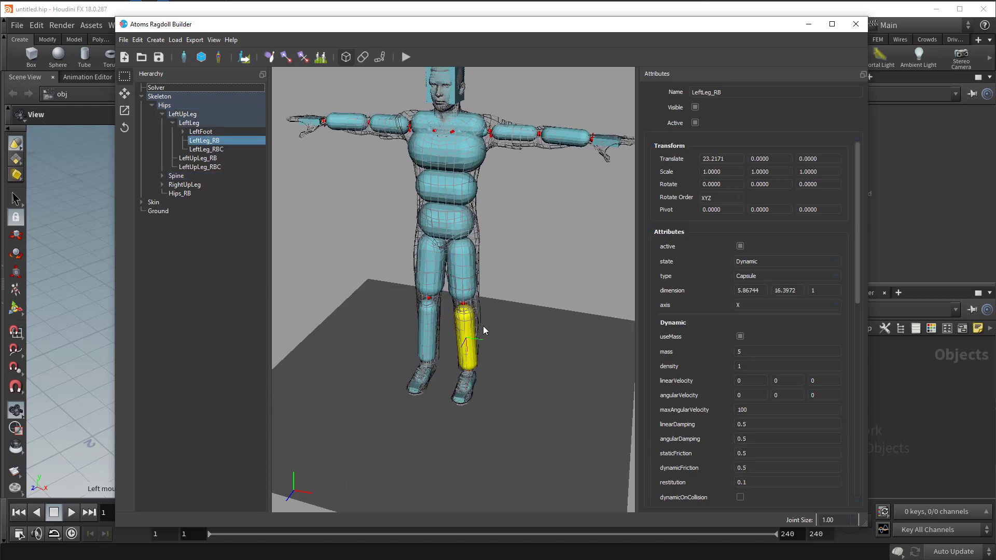
scroll(483, 326, up, 5)
scroll(462, 413, down, 4)
scroll(464, 430, up, 3)
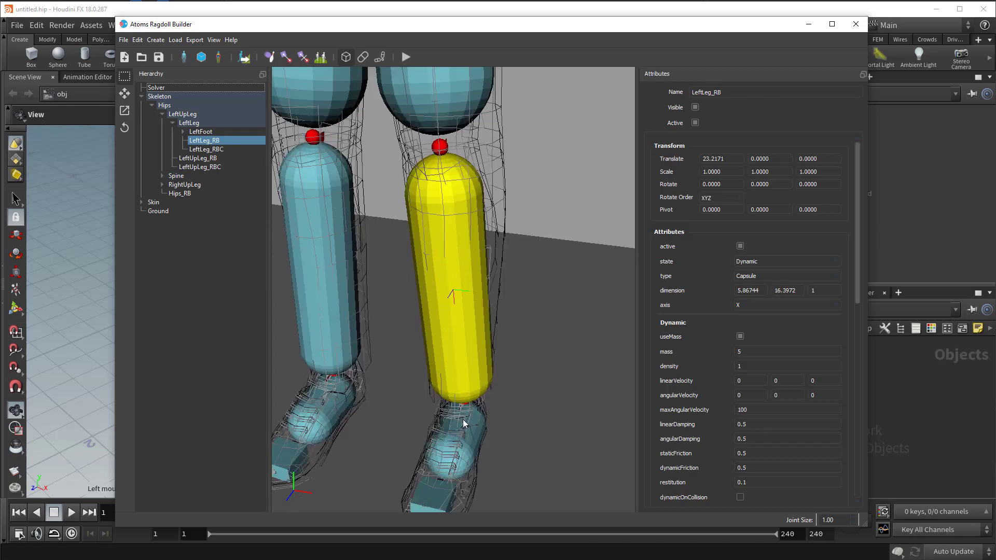
Examine the left foot rigid body's shape and its dynamic and collision attributes.
alt+drag(464, 426, 431, 436)
alt+middle_drag(431, 436, 462, 352)
alt+drag(462, 352, 505, 375)
click(496, 366)
scroll(656, 369, down, 5)
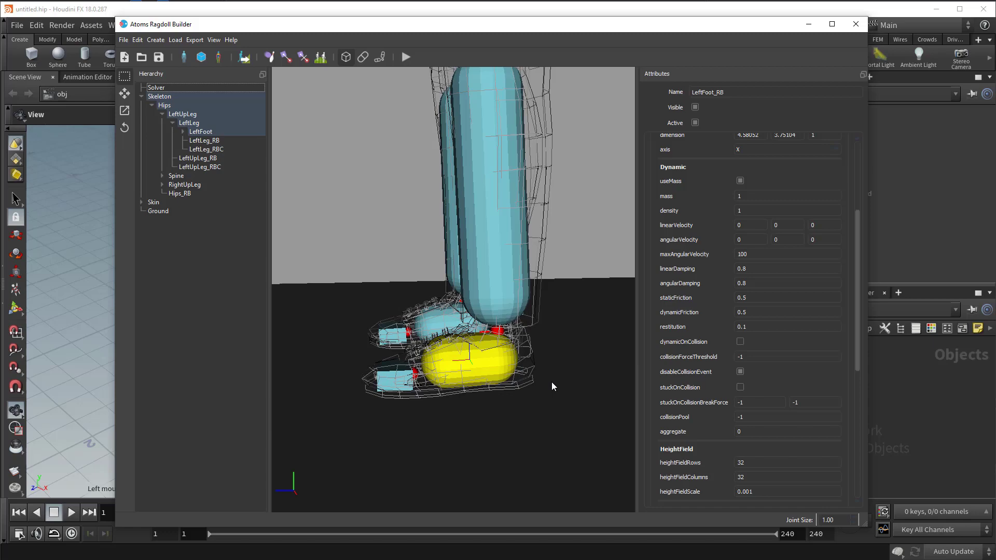
alt+drag(531, 347, 508, 335)
middle_drag(509, 340, 498, 408)
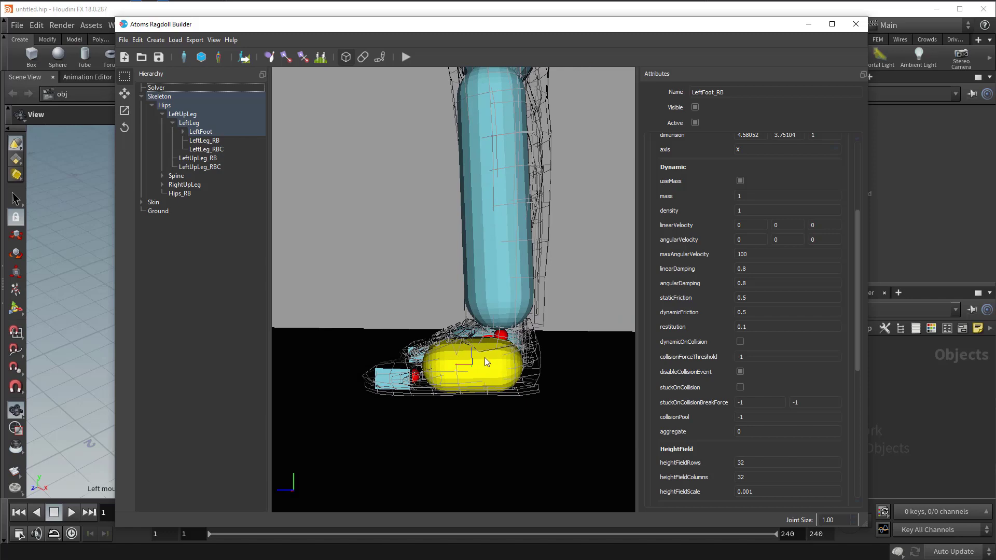
middle_drag(477, 370, 503, 348)
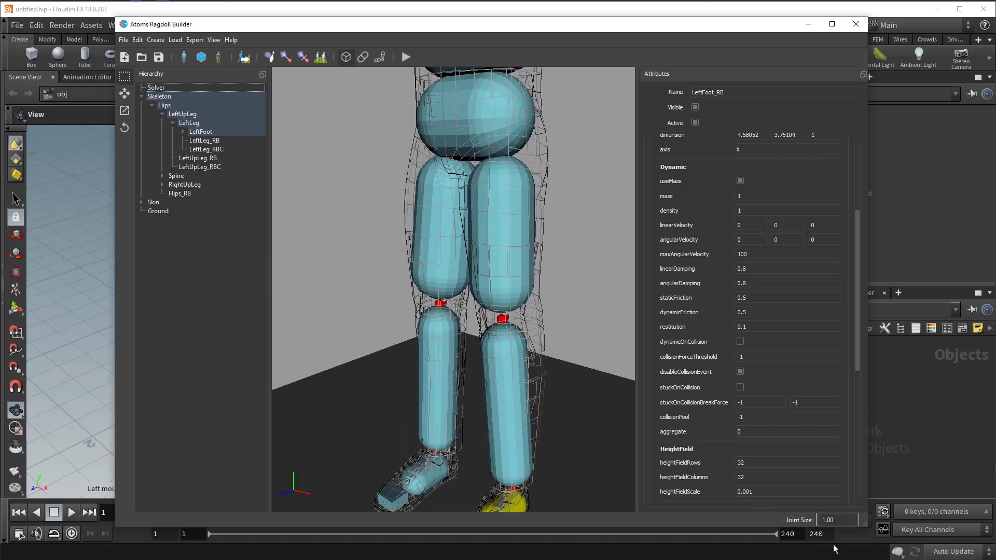
Open the finished Atoms scene man_ragdoll_setup.atoms.
alt+middle_drag(425, 242, 414, 373)
alt+right_drag(414, 373, 372, 255)
alt+drag(374, 256, 449, 265)
alt+middle_drag(449, 266, 451, 266)
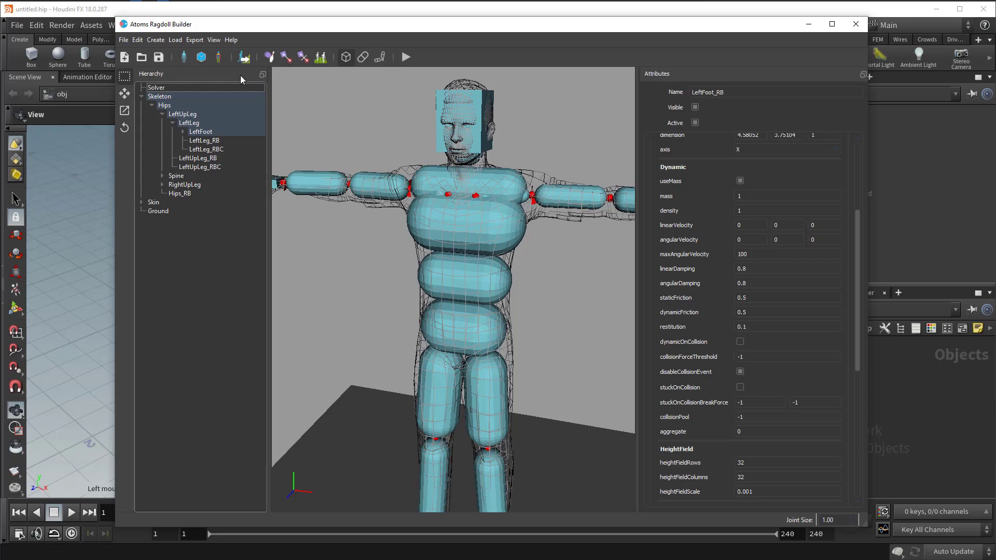
click(142, 58)
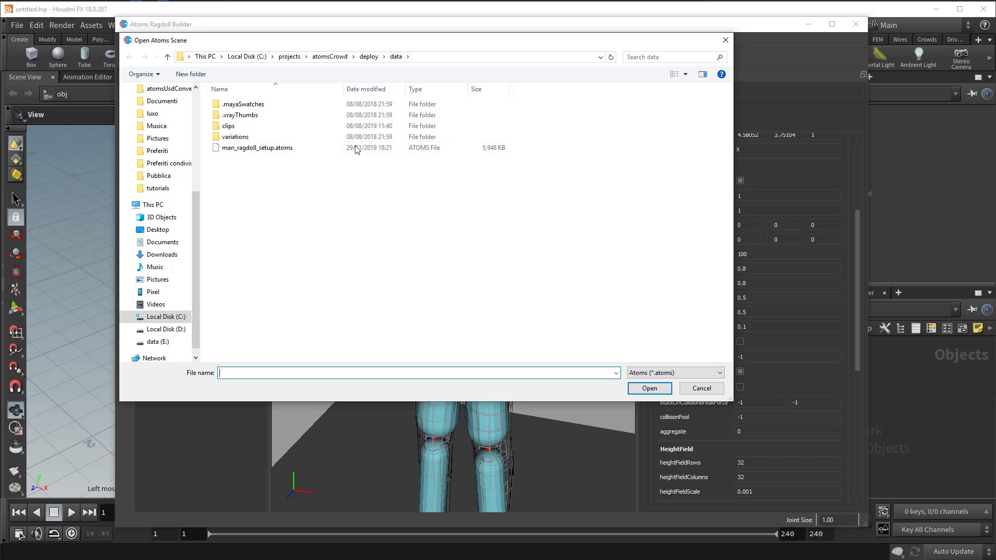
double_click(250, 150)
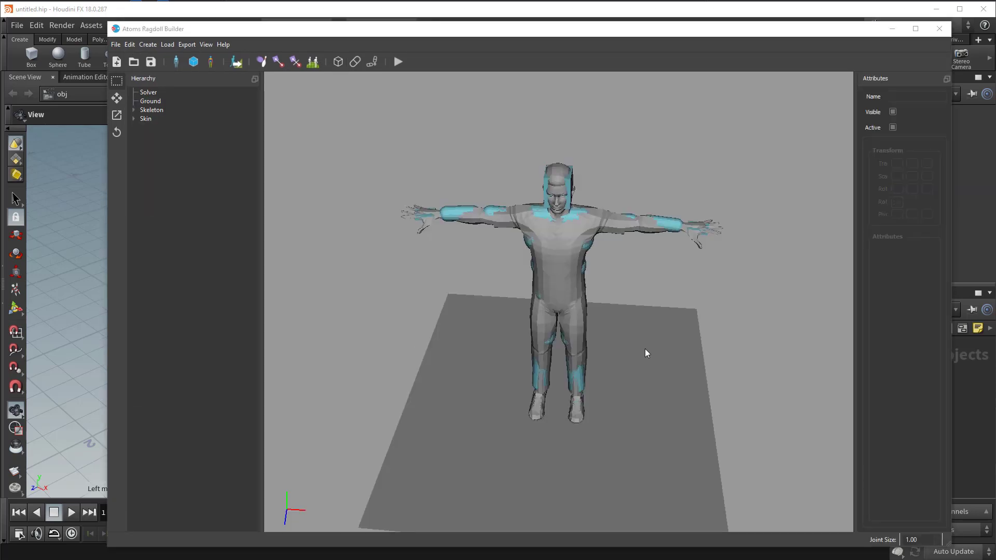
Bring up the save dialog for the Atoms scene and cancel it.
alt+drag(645, 348, 510, 326)
scroll(499, 315, up, 3)
scroll(492, 324, down, 2)
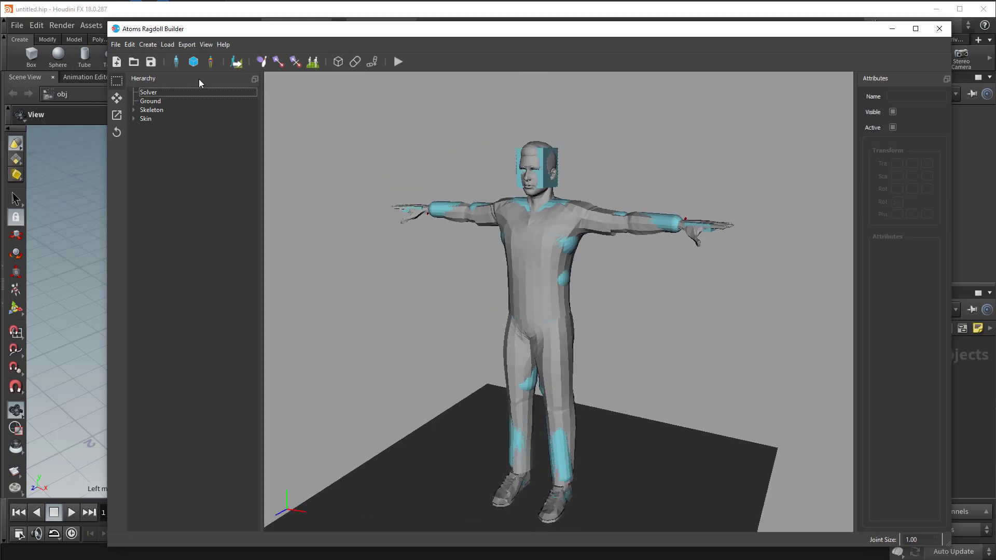
click(154, 66)
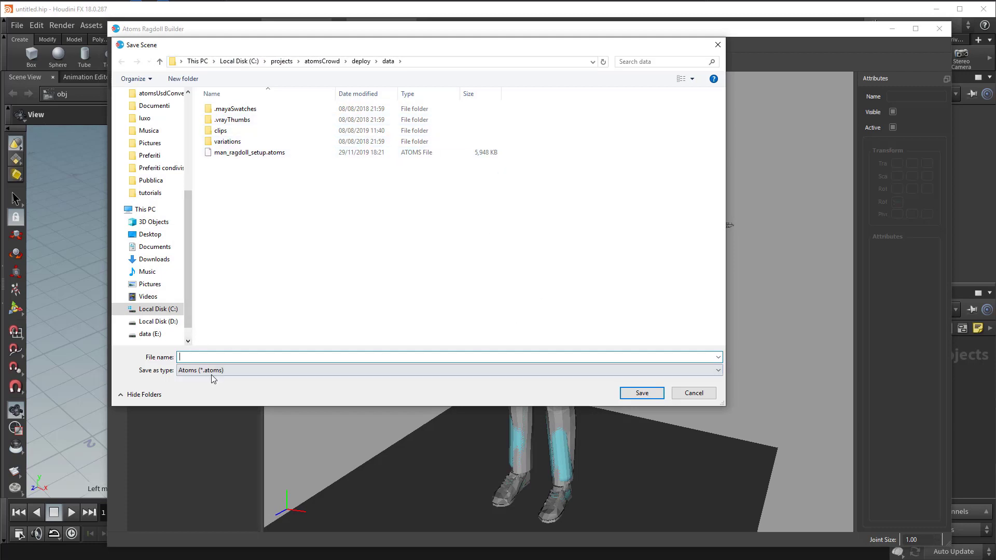
click(693, 393)
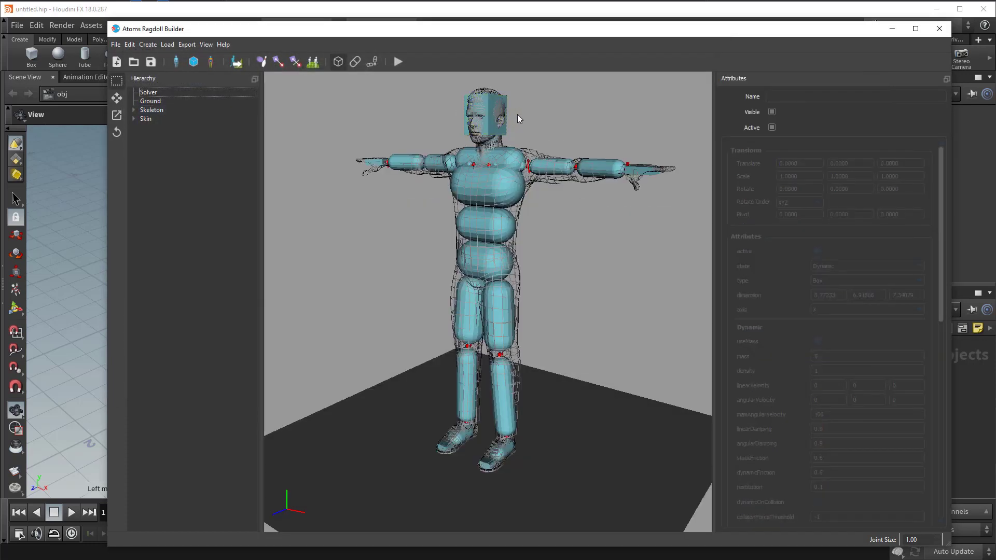
click(236, 62)
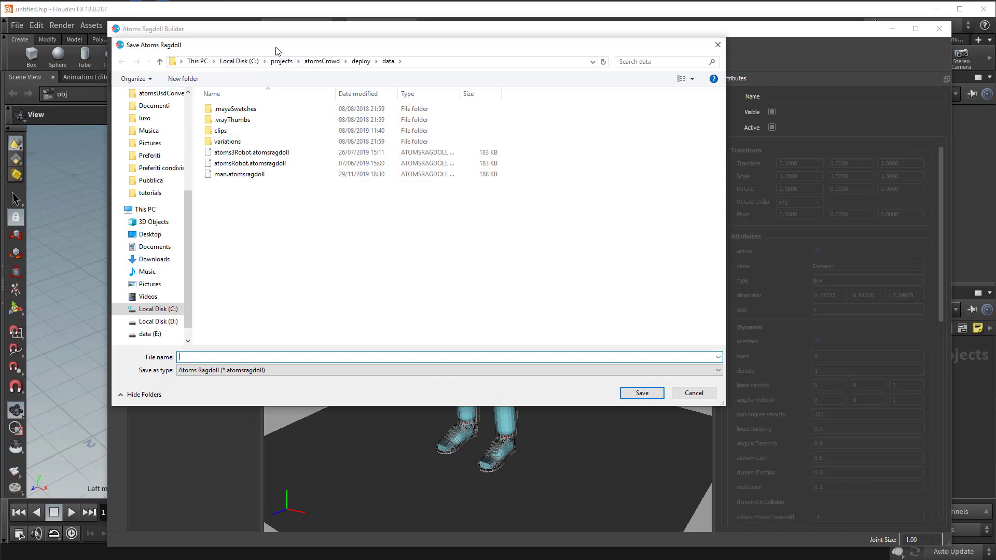
click(332, 197)
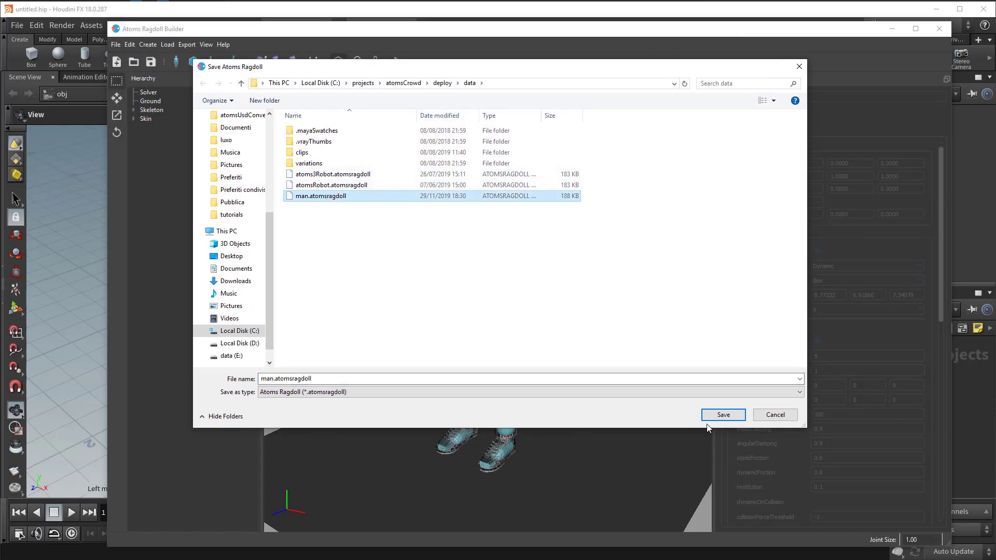
click(775, 415)
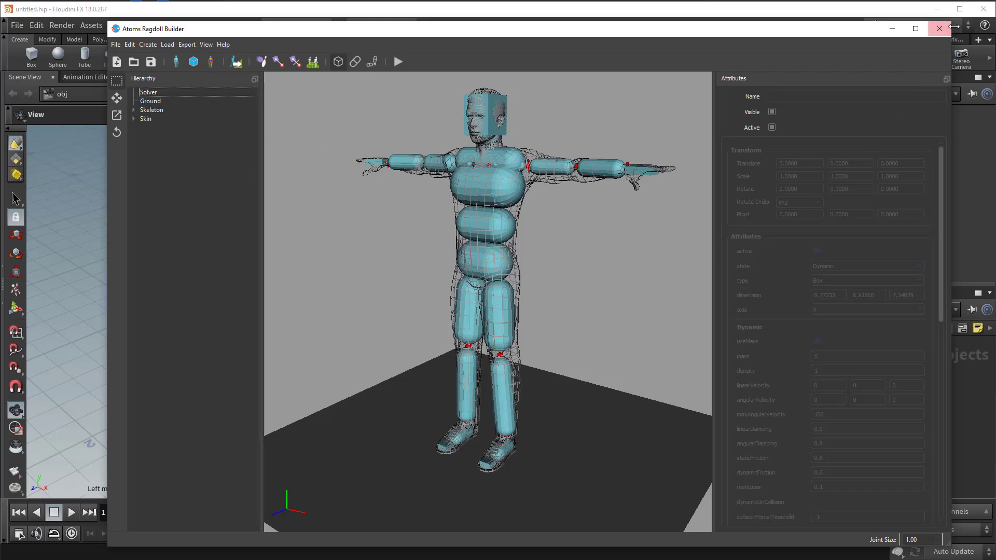
Close the Ragdoll Builder and open the Atoms Editor, creating the Atoms nodes in the scene.
click(941, 29)
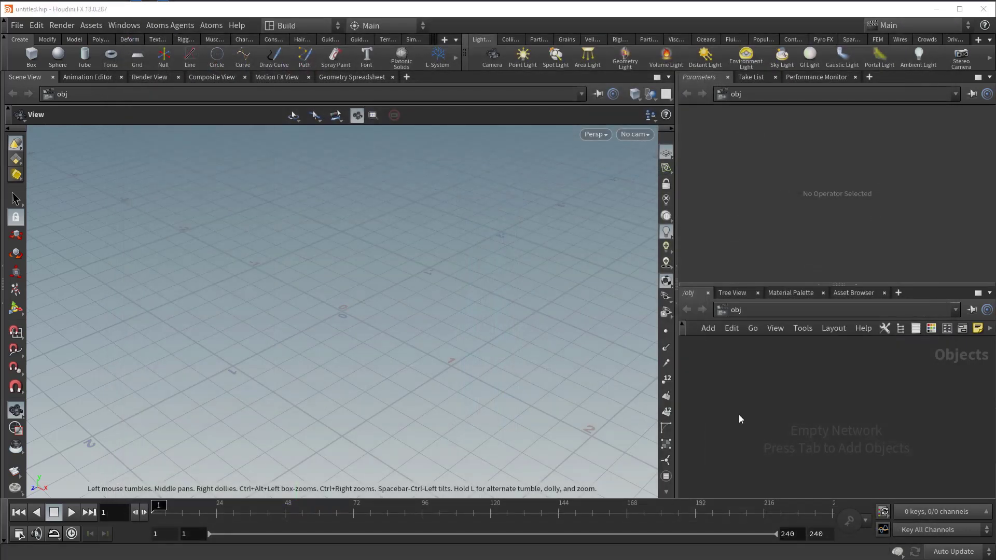
click(211, 25)
click(241, 177)
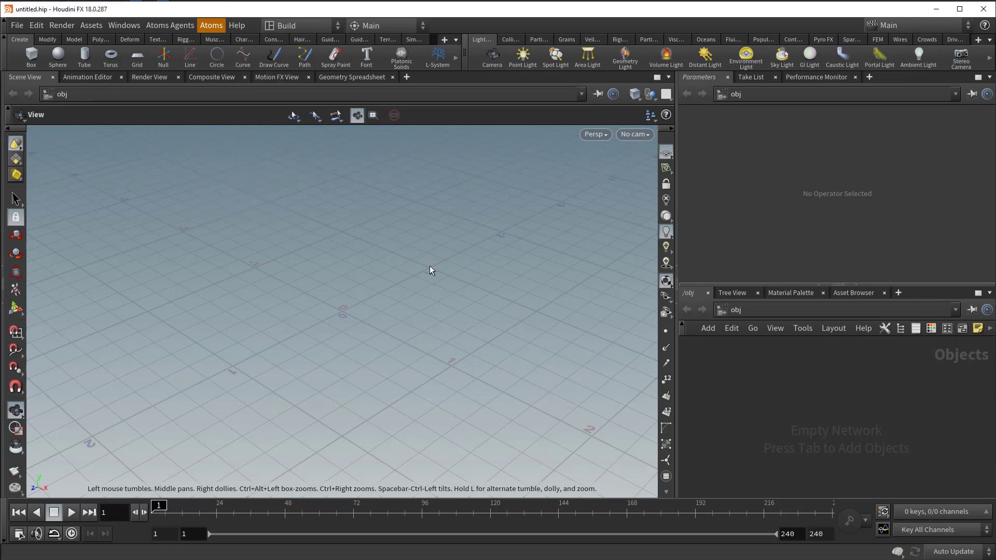
click(640, 312)
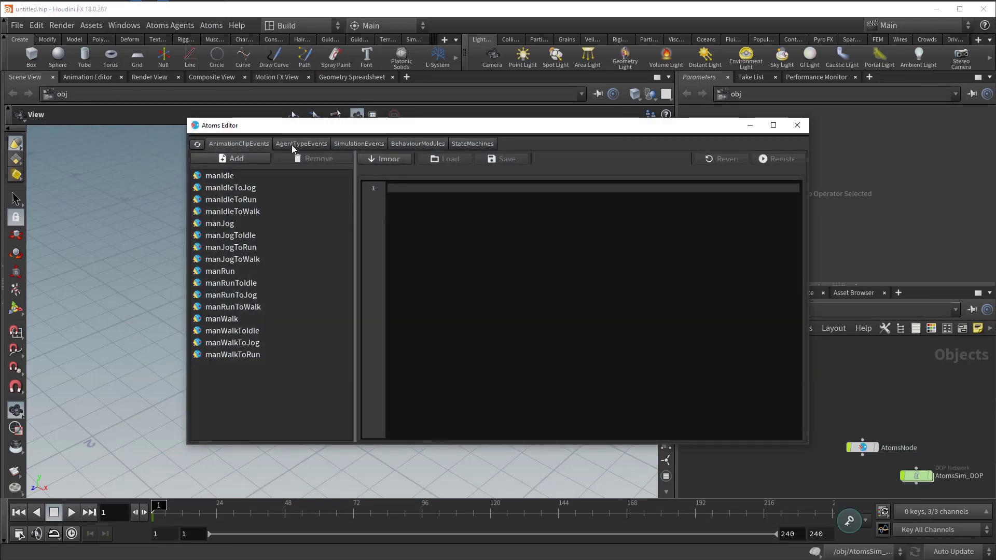
Set the man agent type's ragdoll path to C:/projects/atomsCrowd/deploy/data/man.atomsragdoll, register it, and close the Atoms Editor.
click(293, 144)
click(215, 178)
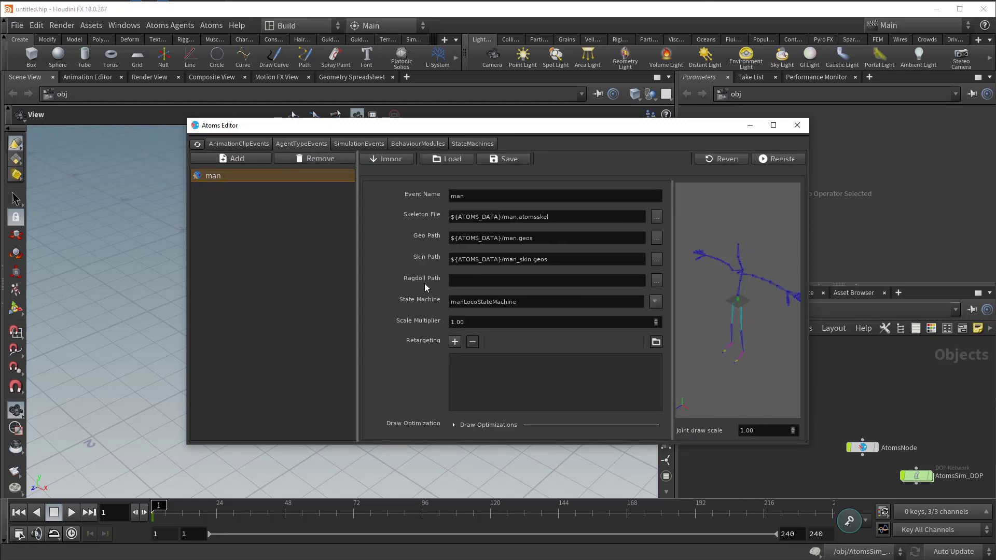
click(655, 283)
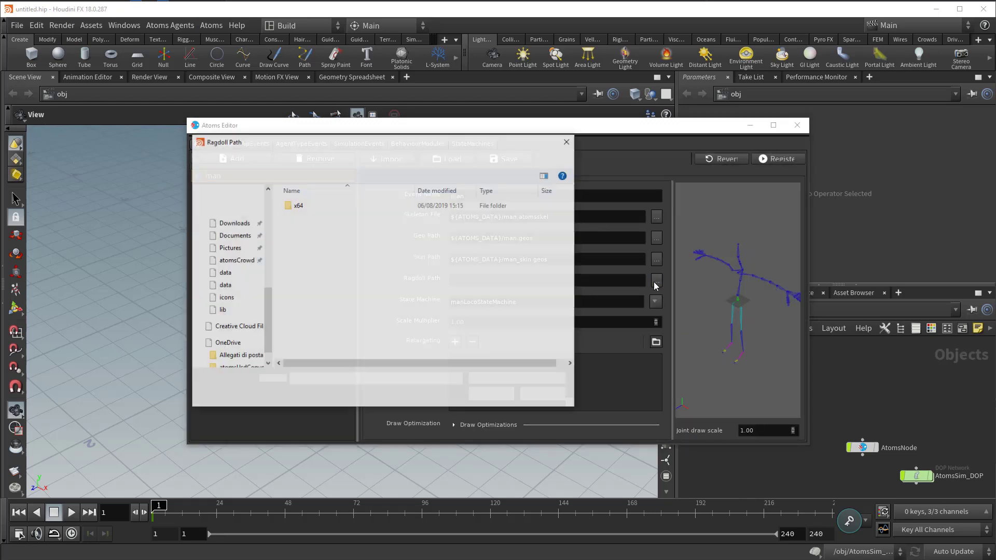
click(318, 158)
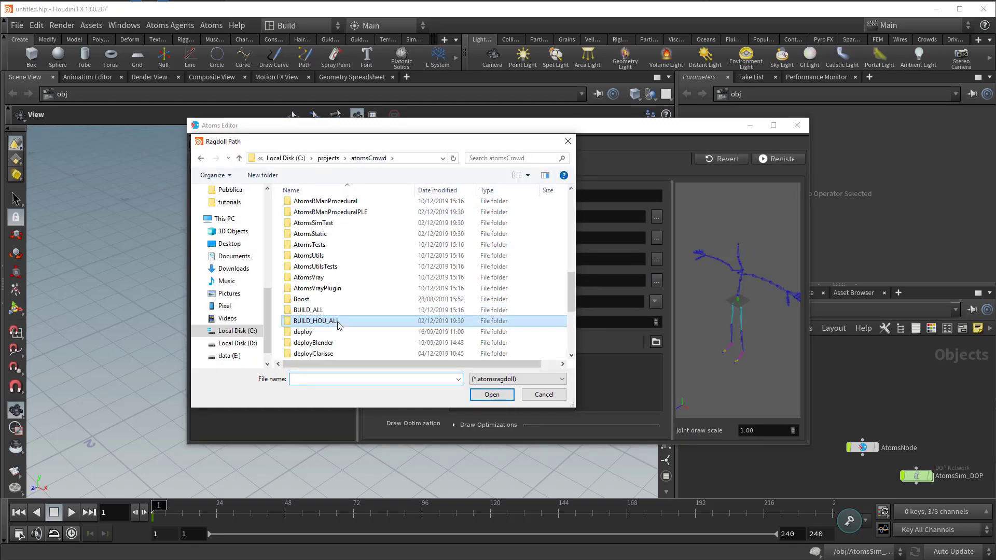
scroll(338, 321, down, 2)
double_click(301, 300)
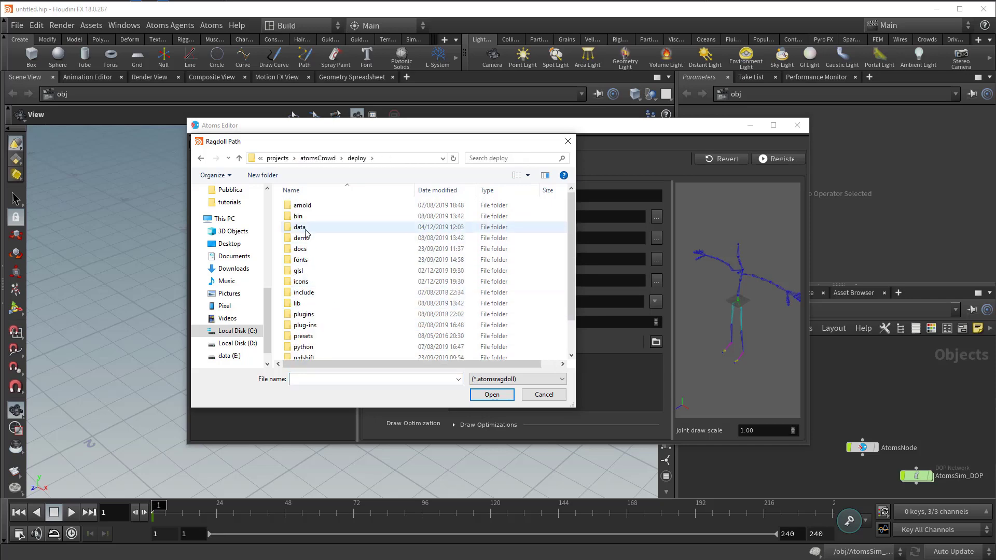
double_click(306, 223)
click(328, 271)
double_click(328, 271)
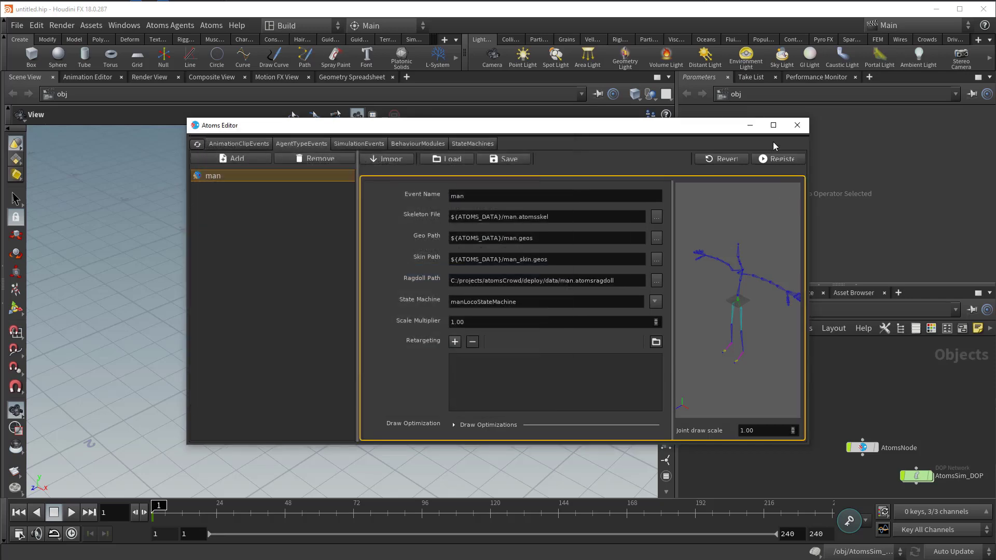
click(777, 158)
click(797, 125)
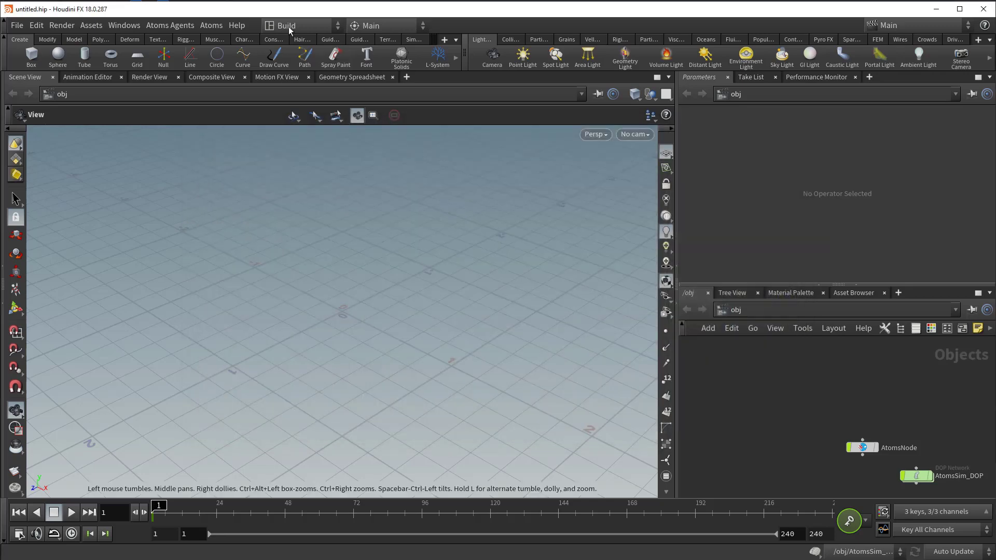
Create an Atoms agent group and enter its geometry network.
click(214, 27)
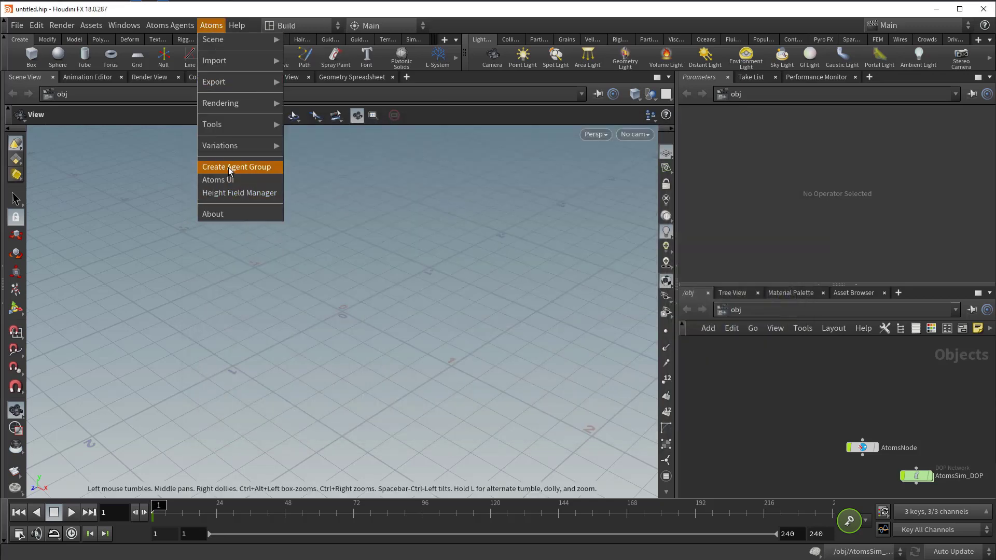
click(230, 167)
double_click(916, 476)
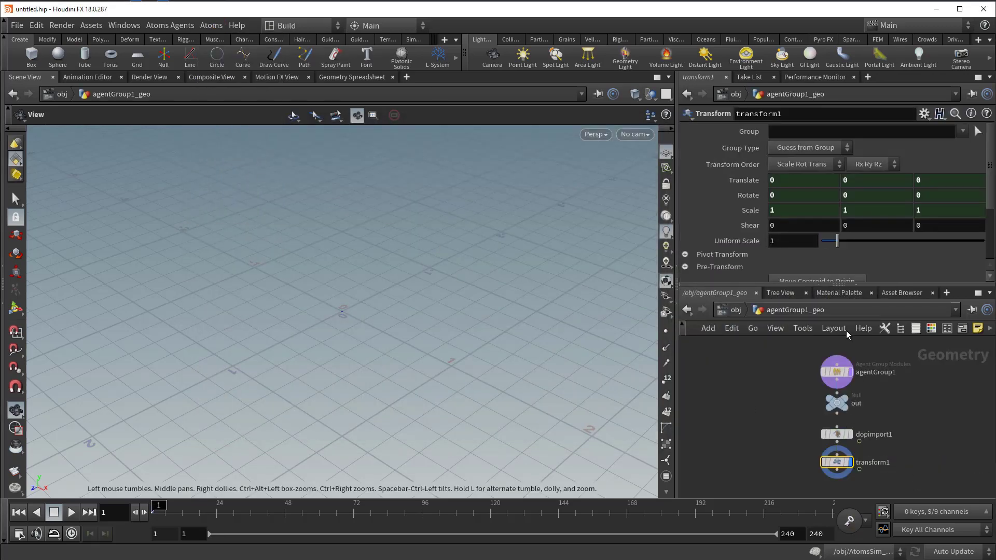
Add the gridLayout, stateMachine and ragdoll behaviour modules to the agent group, in that order.
click(811, 149)
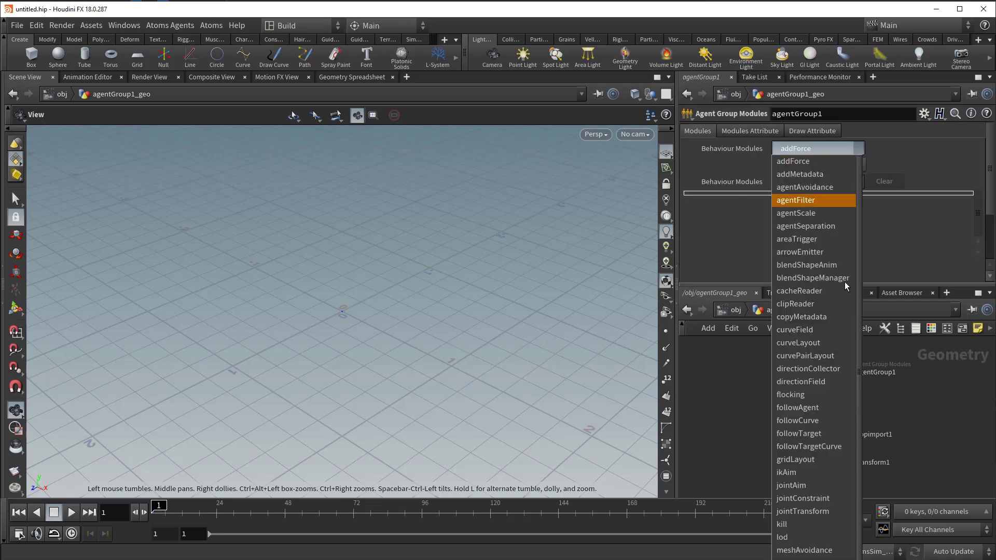
click(839, 459)
click(798, 168)
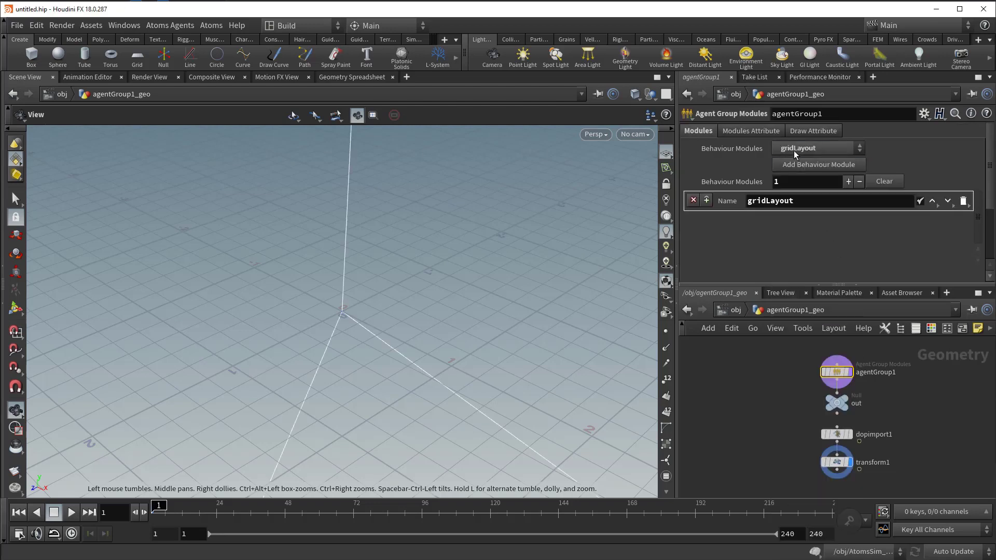
click(794, 151)
scroll(810, 234, down, 1)
scroll(814, 358, down, 5)
click(823, 520)
click(797, 162)
click(795, 149)
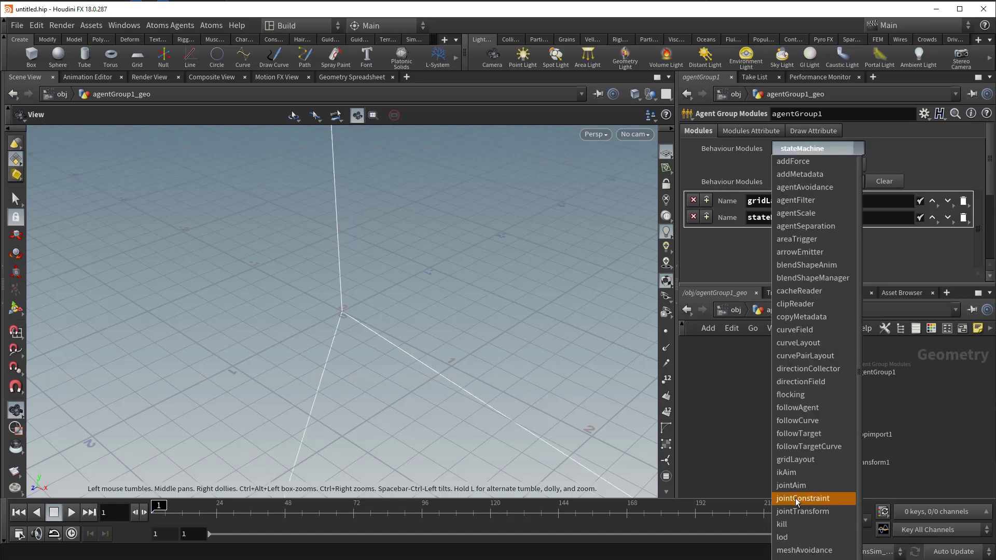
scroll(796, 500, down, 2)
click(795, 559)
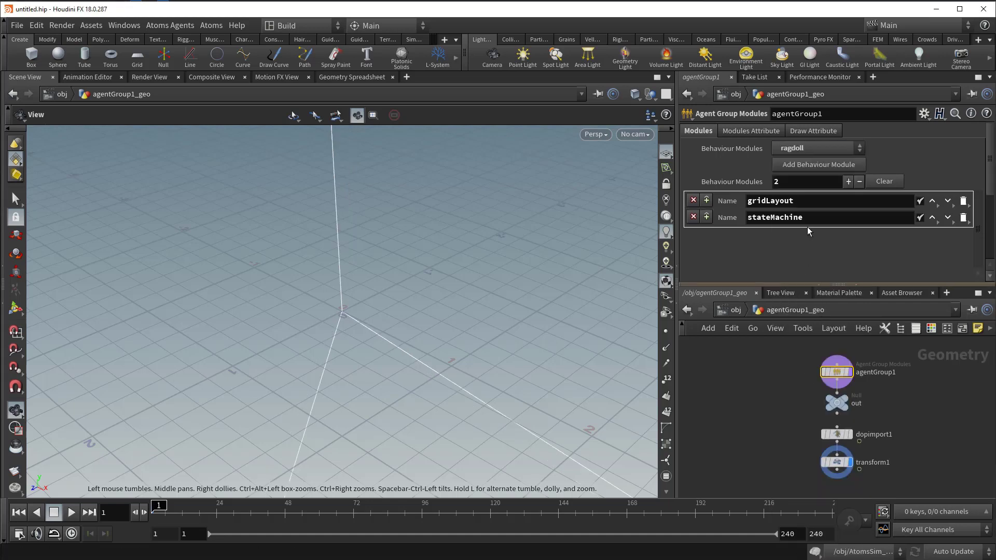
click(793, 164)
Set the gridLayout module's size to 3 in X and 3 in Z.
click(738, 131)
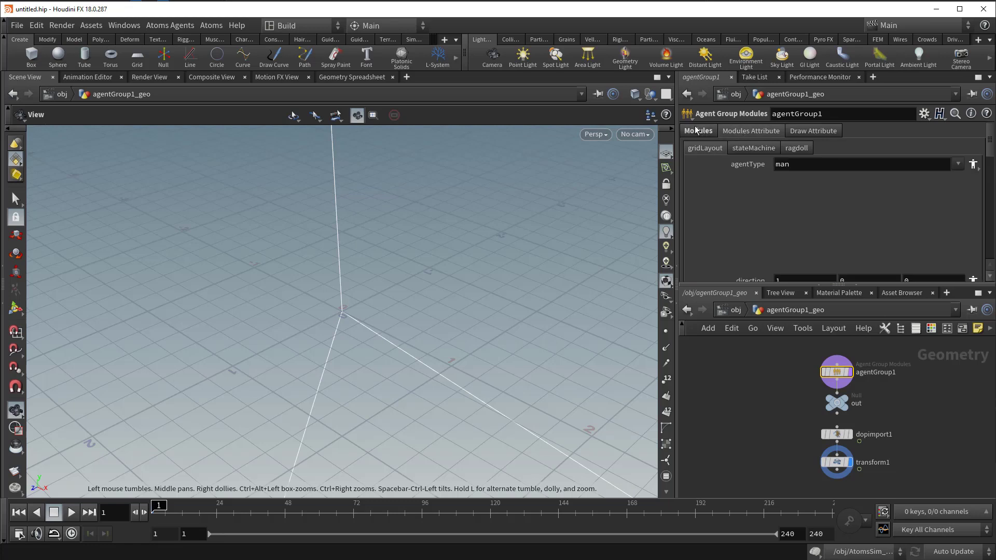
click(699, 131)
click(737, 131)
scroll(746, 217, down, 5)
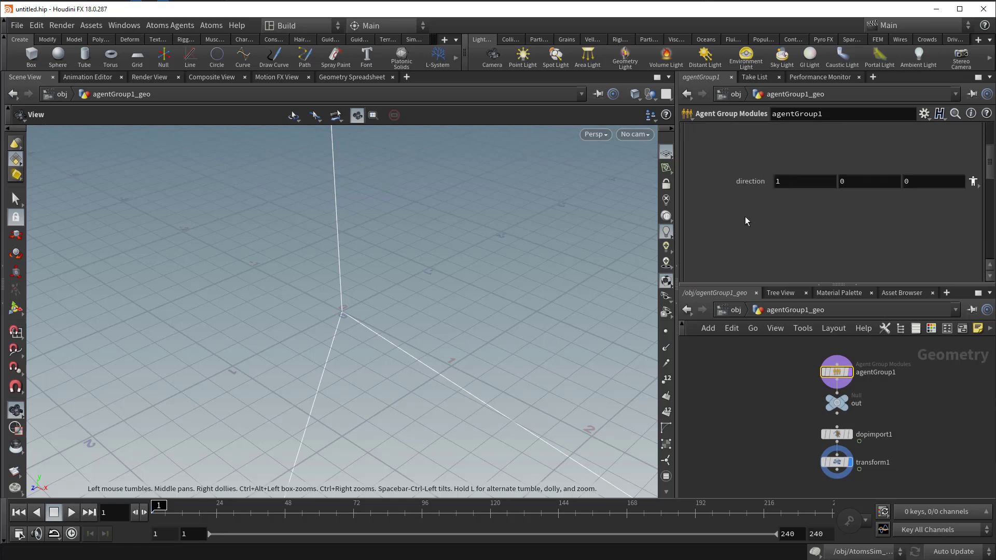
drag(779, 179, 742, 174)
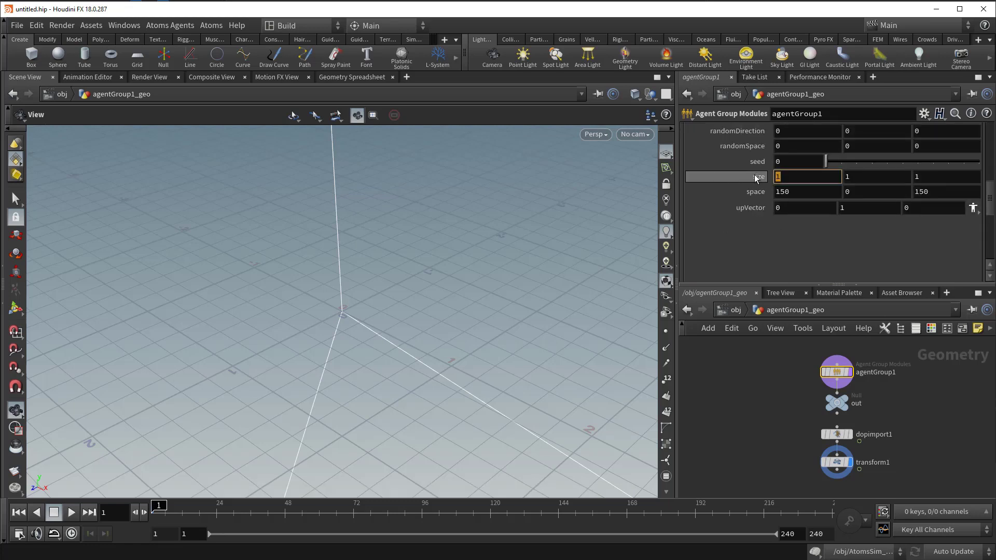
text(3)
key(Tab)
key(Tab)
text(3)
key(Return)
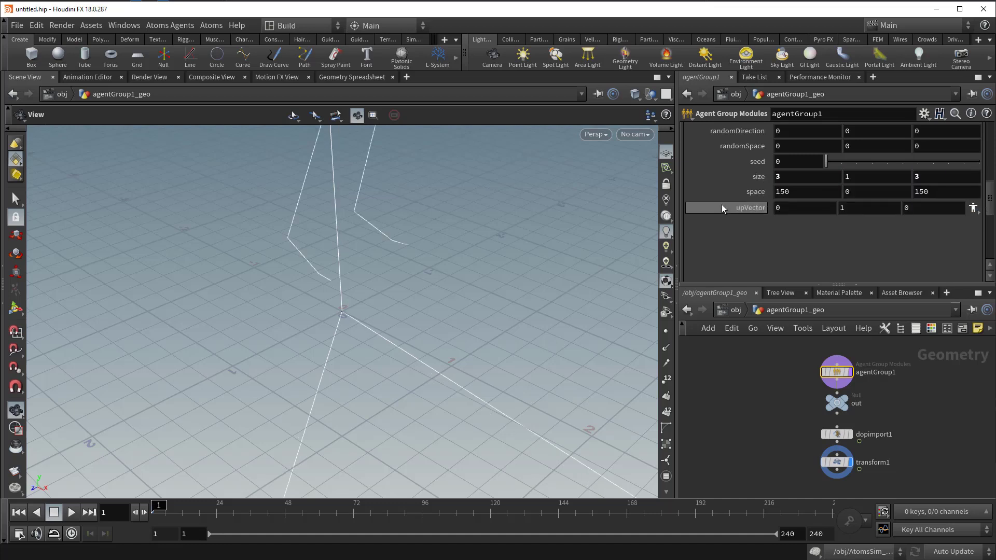
Set the stateMachine module's state to 2.
scroll(721, 204, up, 5)
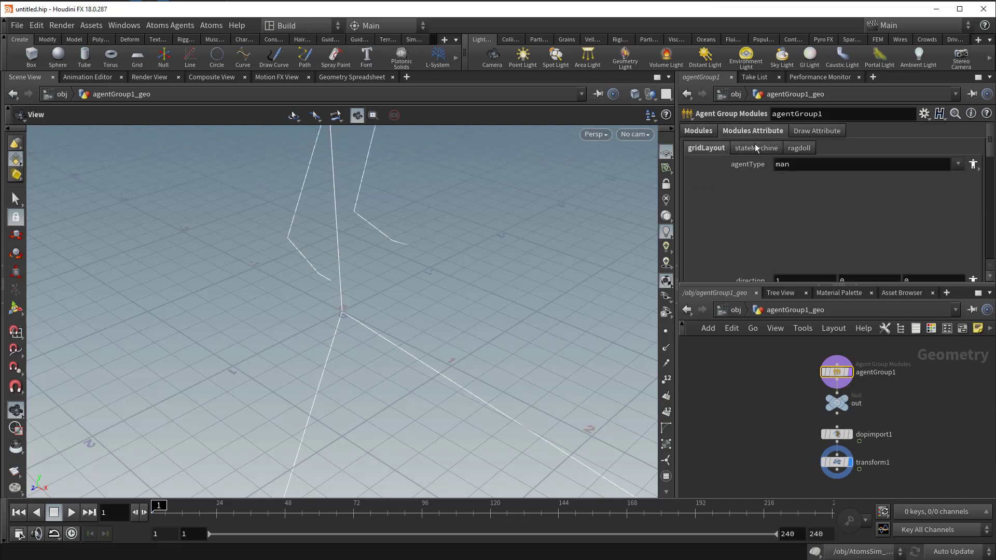
click(746, 147)
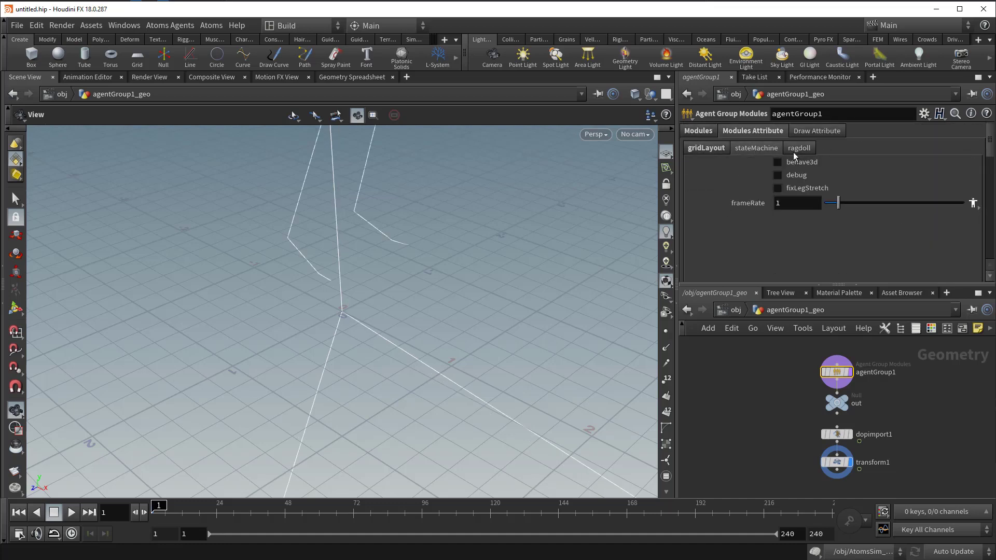
scroll(750, 239, down, 5)
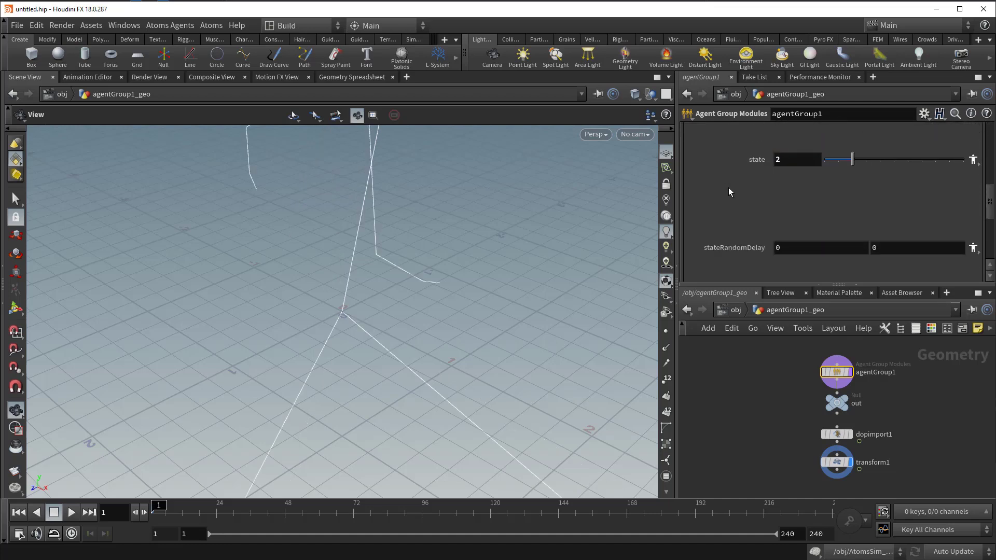
Set the ragdoll module's mode to 3 - ragdoll.
scroll(729, 188, up, 2)
scroll(731, 187, up, 3)
click(799, 148)
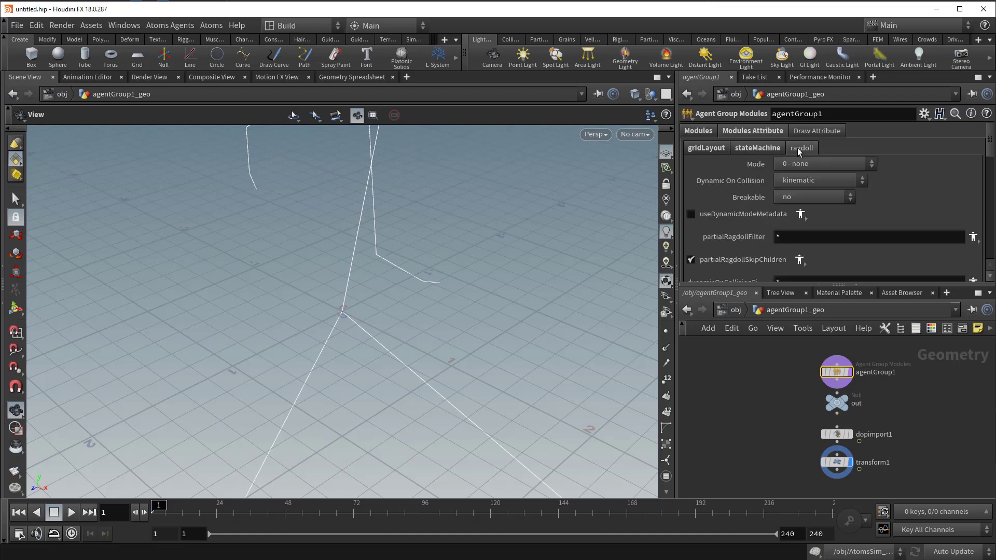
click(827, 163)
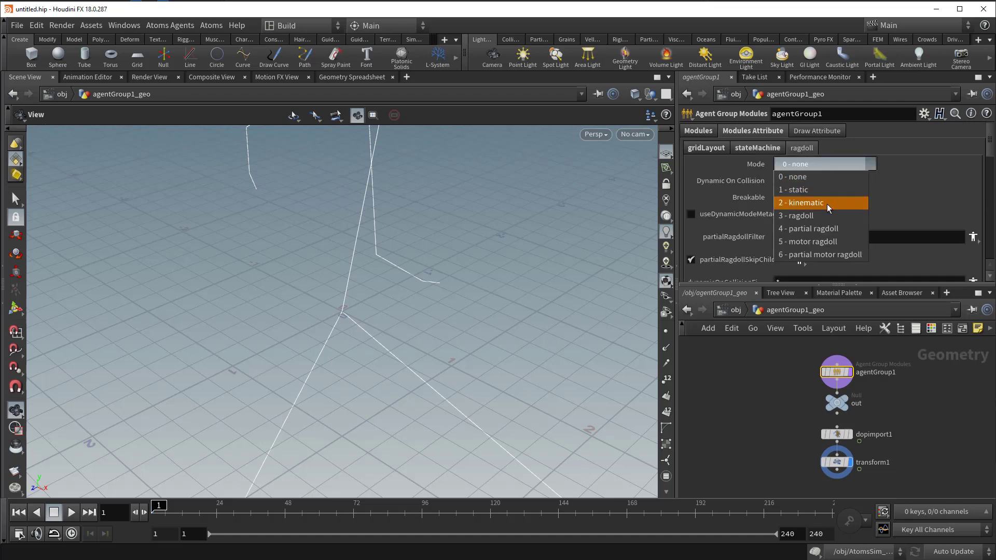
click(816, 216)
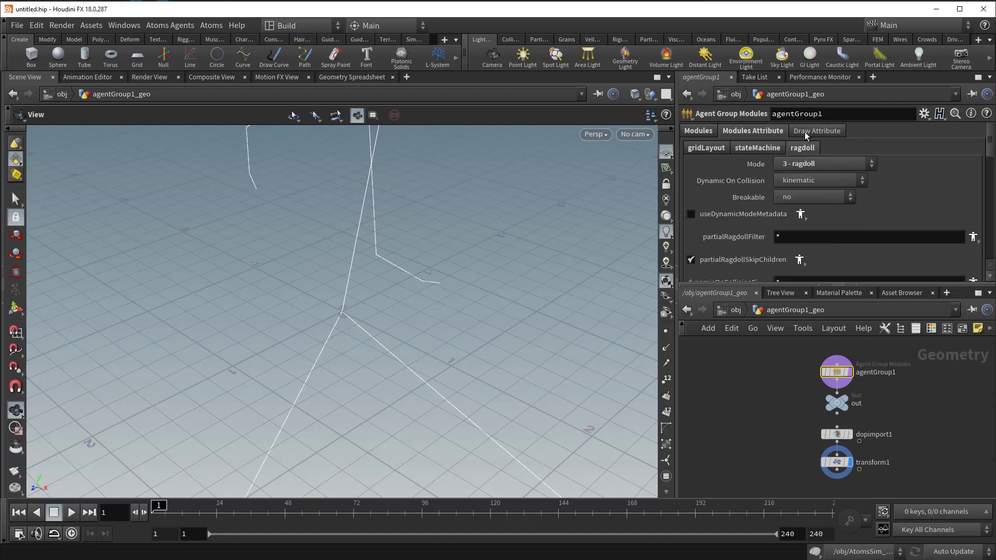
Play the simulation with the whole agent group in view, and return to the first frame.
drag(500, 280, 201, 279)
right_drag(200, 280, 280, 275)
drag(280, 276, 352, 290)
click(71, 512)
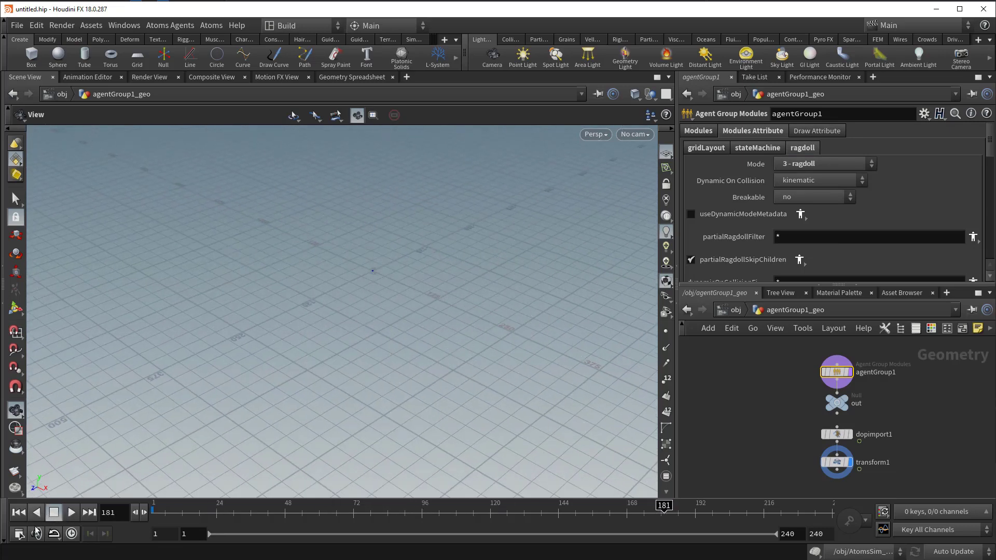
click(18, 512)
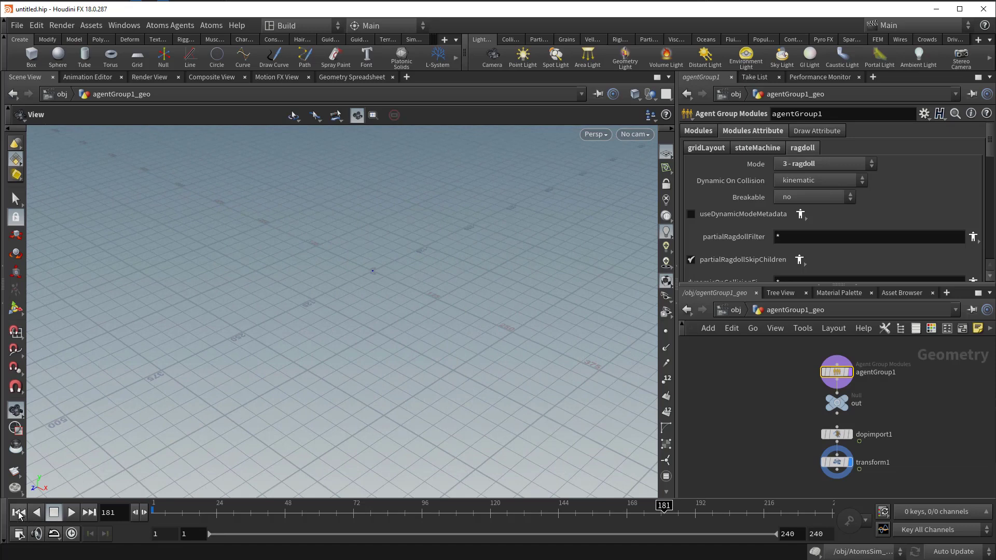
Add a grid geometry object at the object level, placed beside AtomsNode.
key(u)
key(Tab)
text(grid)
key(Return)
click(759, 409)
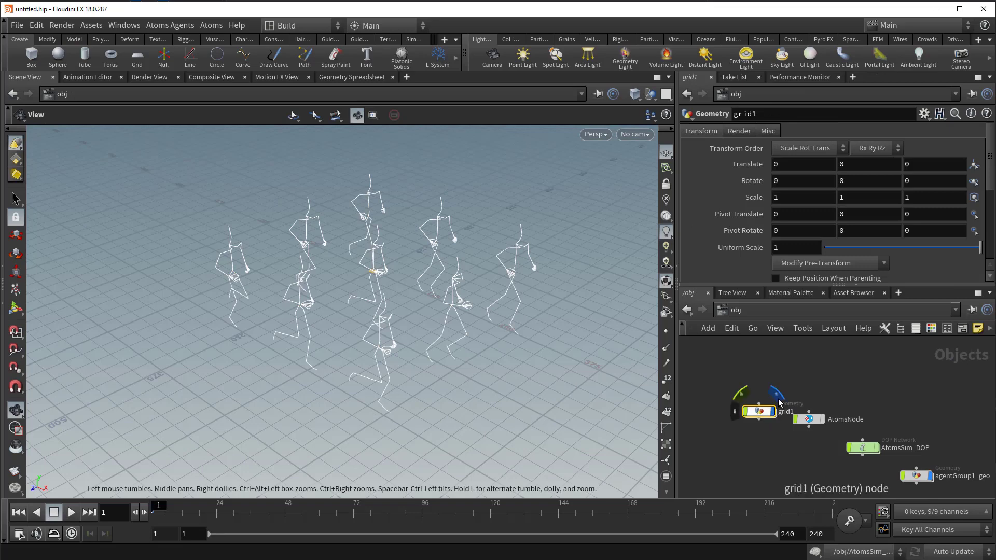
Scale the grid object to 119 on all axes with a Y translate of -109, and hide the viewport's reference grid.
middle_drag(761, 168, 777, 180)
middle_drag(864, 164, 249, 210)
click(666, 154)
drag(519, 355, 520, 392)
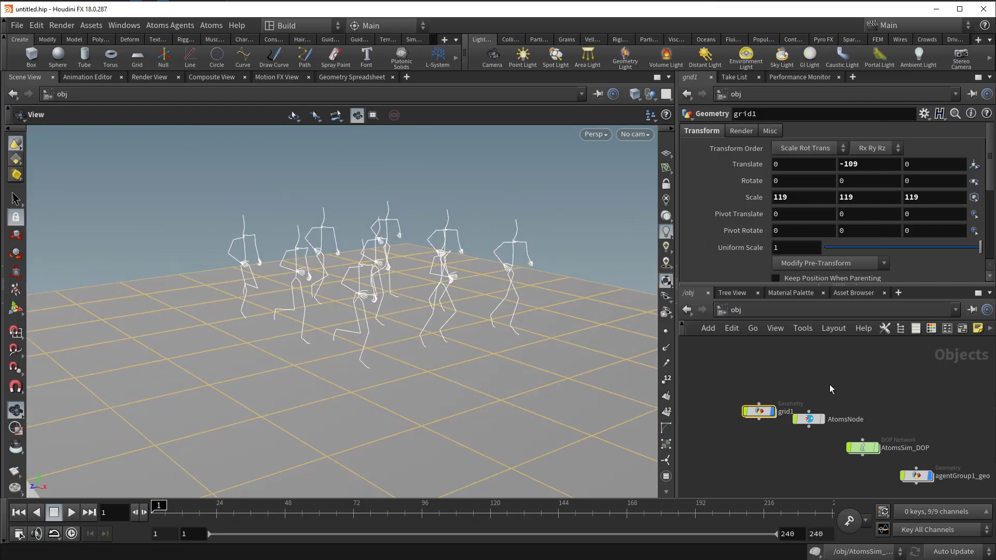
Set the agent group's draw mode to Skin and return to the object level.
double_click(916, 476)
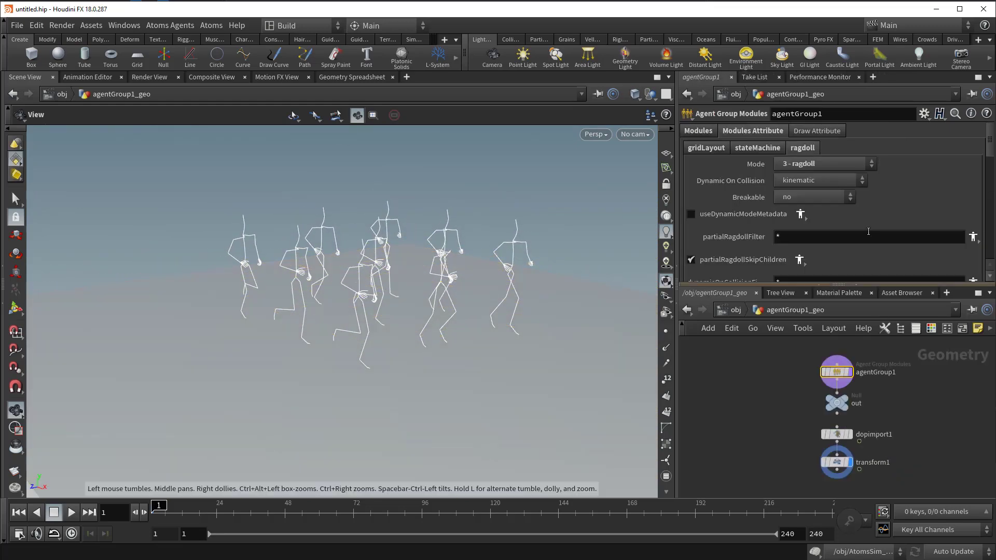
click(813, 132)
click(814, 149)
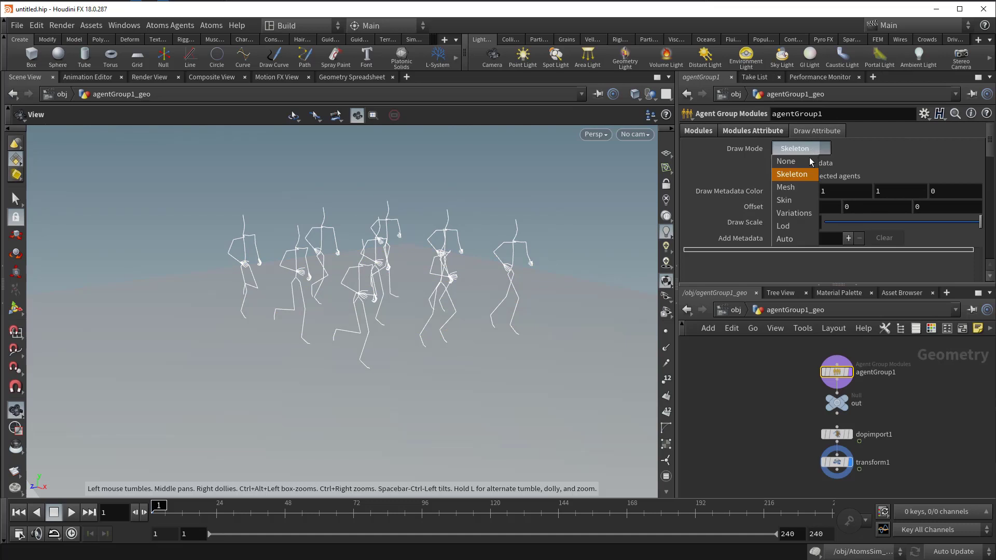
click(784, 201)
key(u)
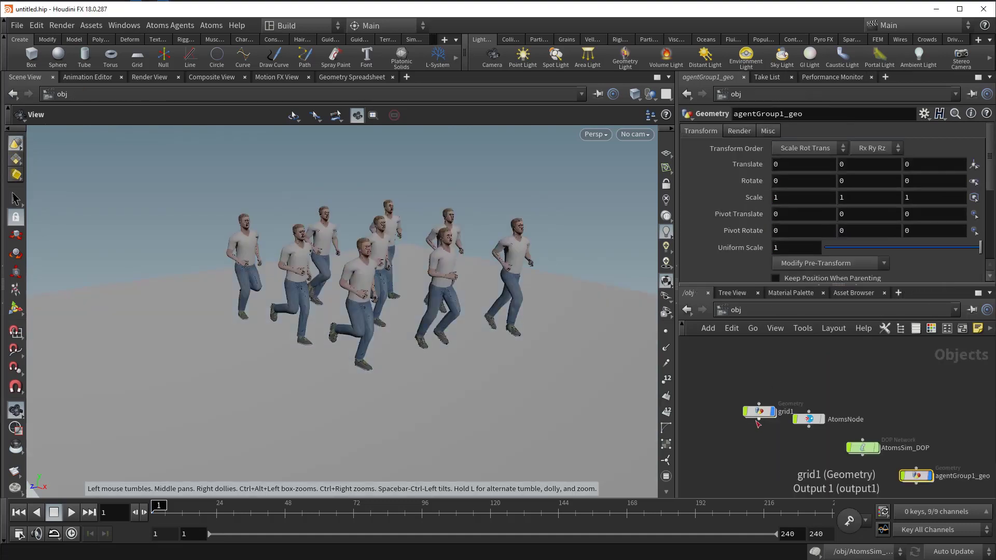
Add an RBD Object node inside the AtomsSim_DOP network, to the side of the sopgeo1 node.
double_click(864, 447)
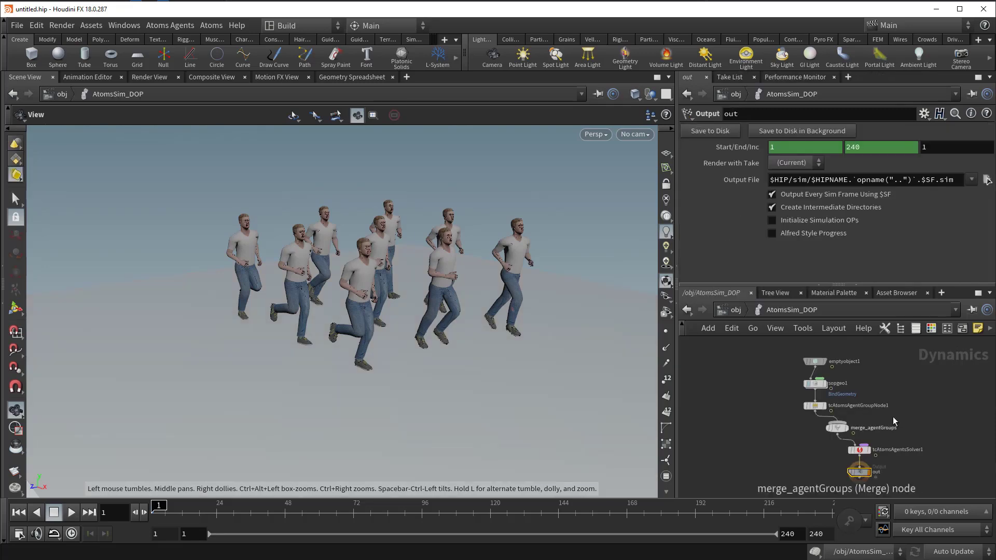
key(Tab)
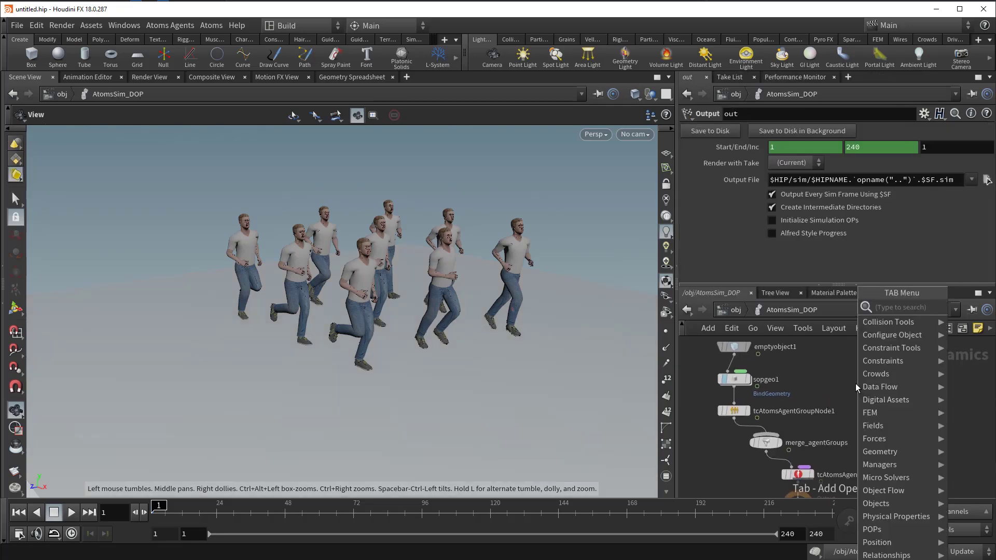
text(rb)
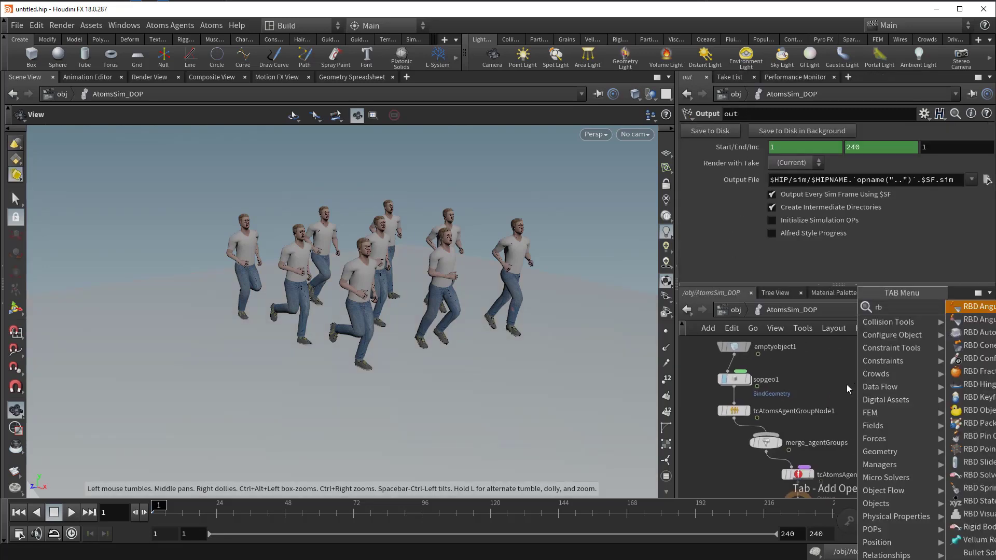
click(974, 411)
click(886, 383)
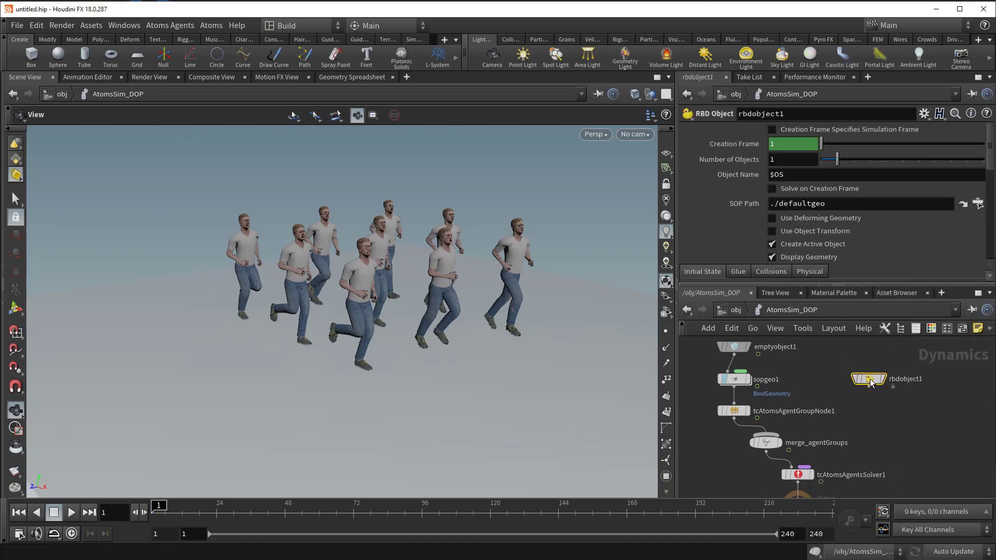
Point the RBD object's SOP path to grid1 and enable Use Object Transform.
click(978, 204)
click(946, 199)
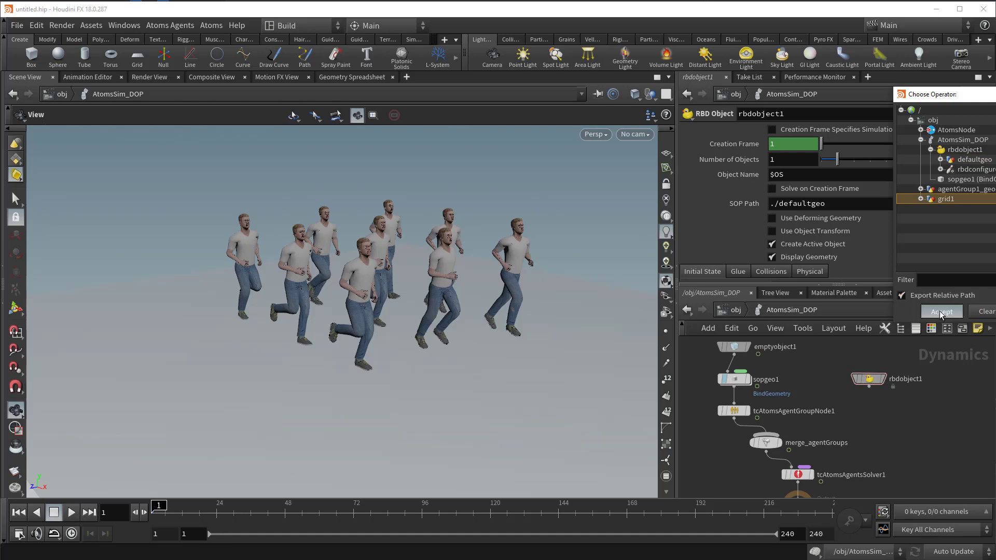
click(942, 311)
click(787, 232)
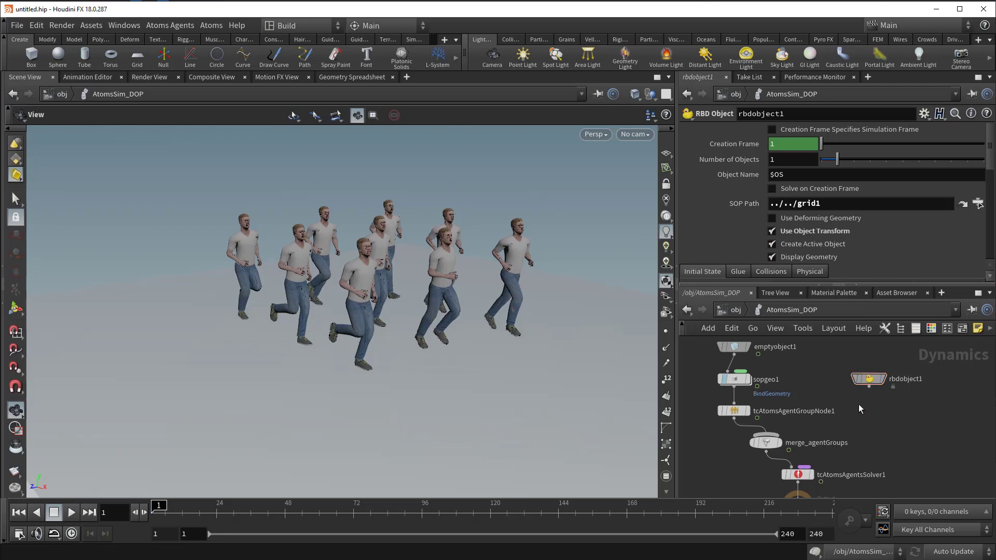
Add an Apply Data node below rbdobject1.
key(Tab)
mouse_move(862, 406)
text(appl)
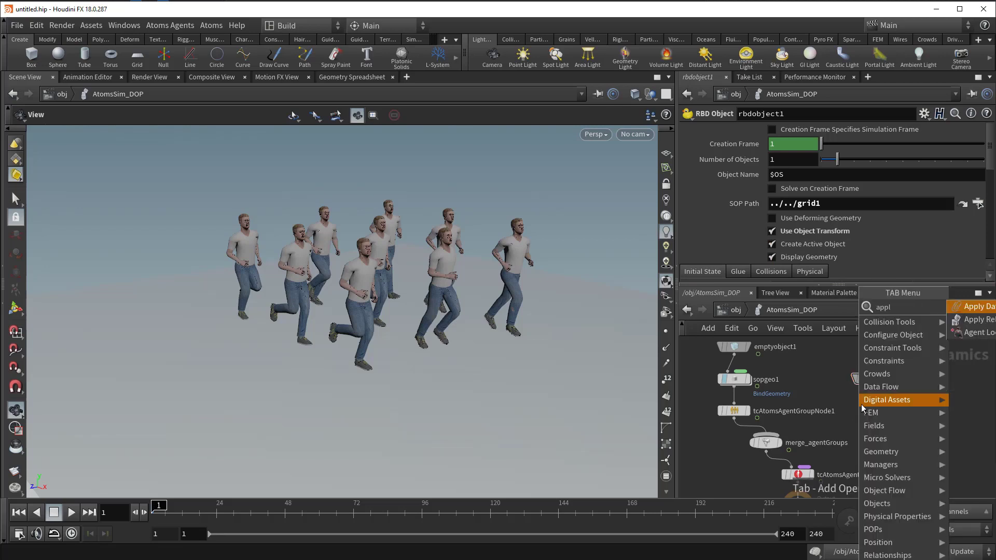
key(Return)
click(861, 403)
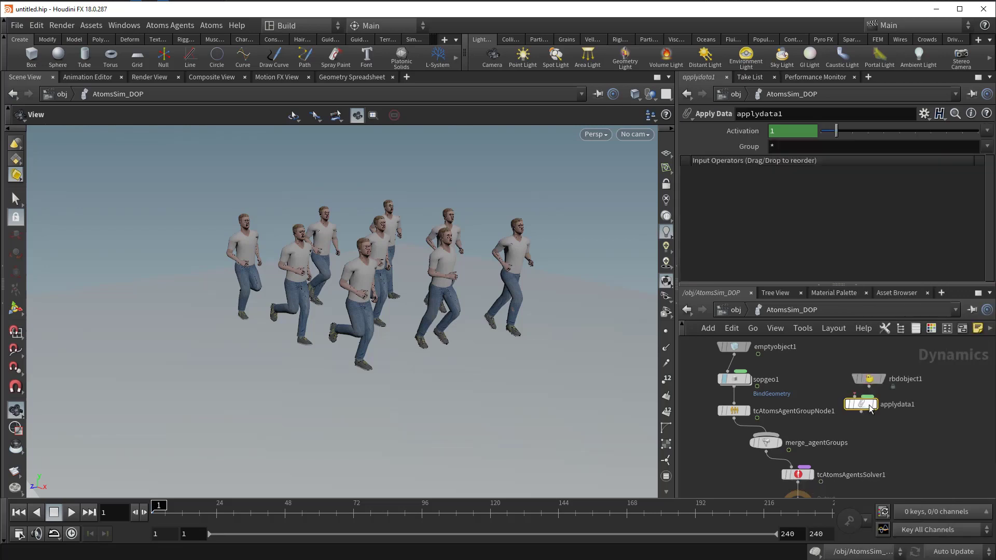
Add an Atoms Physx Data node, wire it and rbdobject1 into applydata1, and connect applydata1 to merge_agentGroups.
key(Tab)
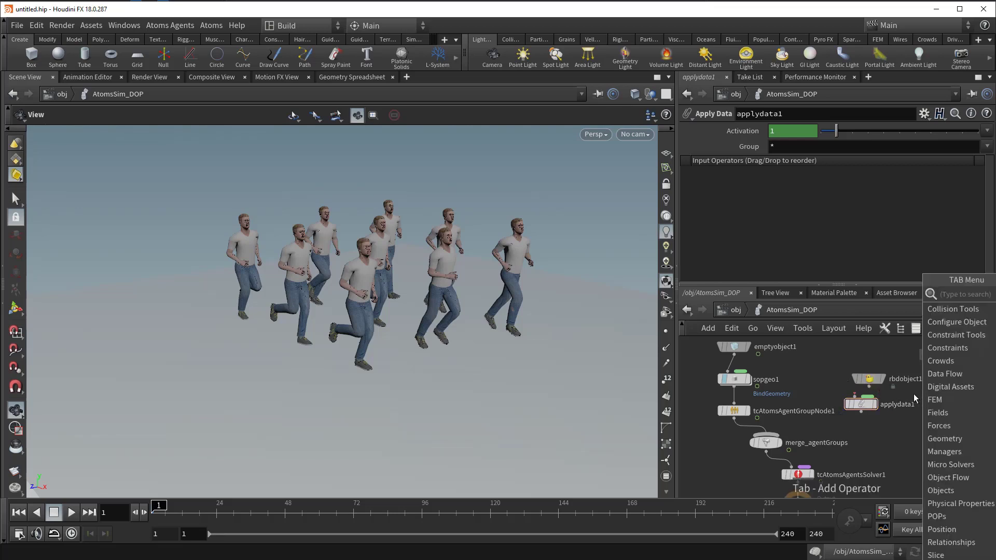
text(atom)
key(Return)
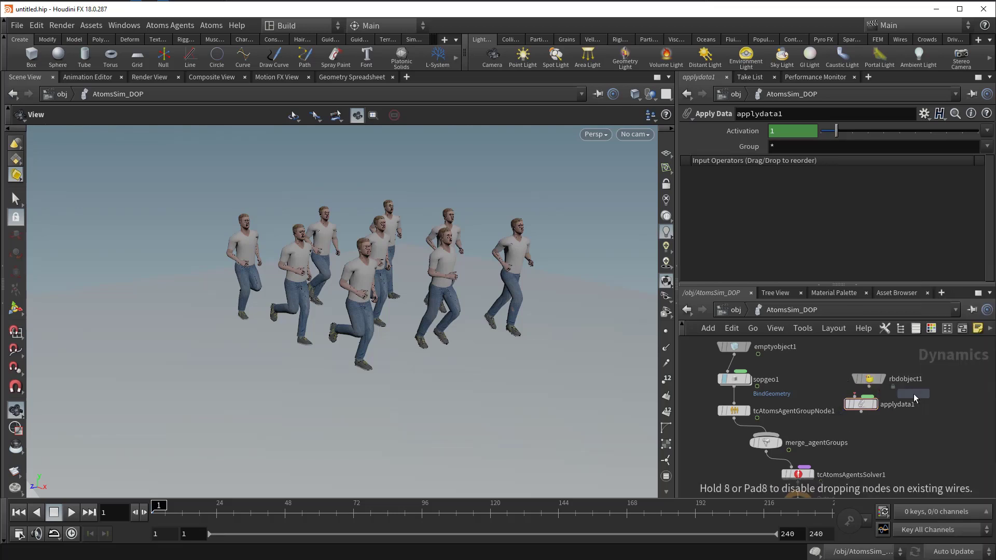
click(936, 393)
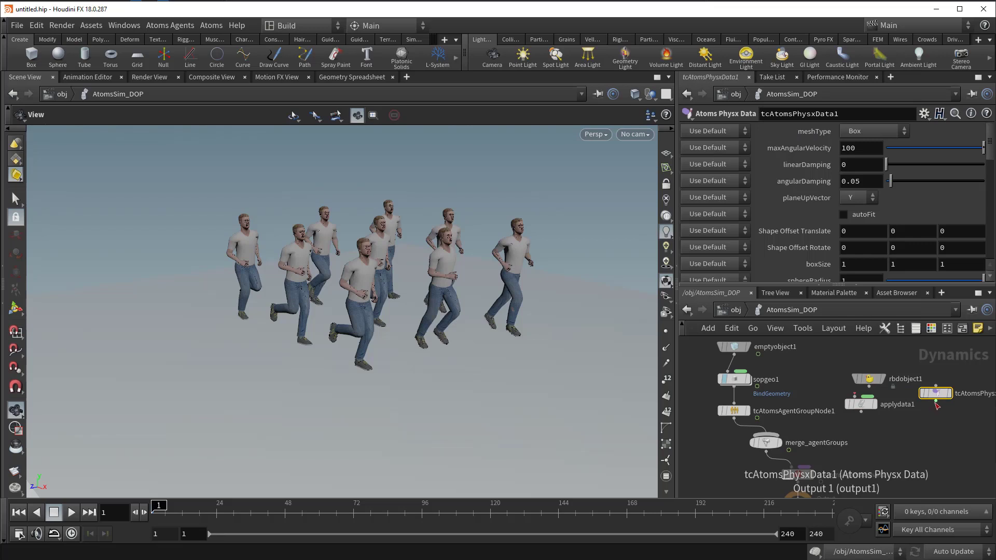
drag(936, 402, 773, 446)
mouse_move(868, 382)
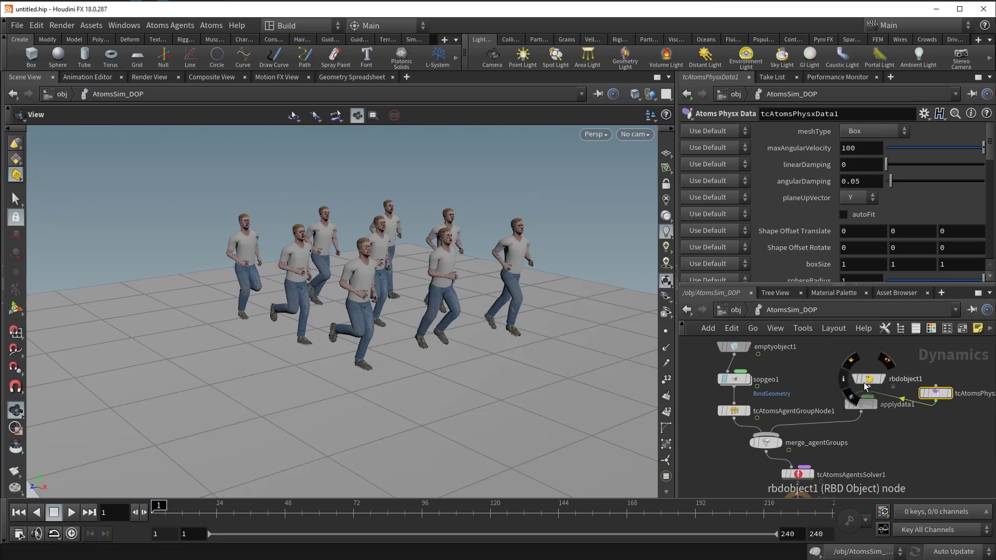
Set the Atoms Physx Data node's mesh type to Plane and select rbdobject1.
click(858, 131)
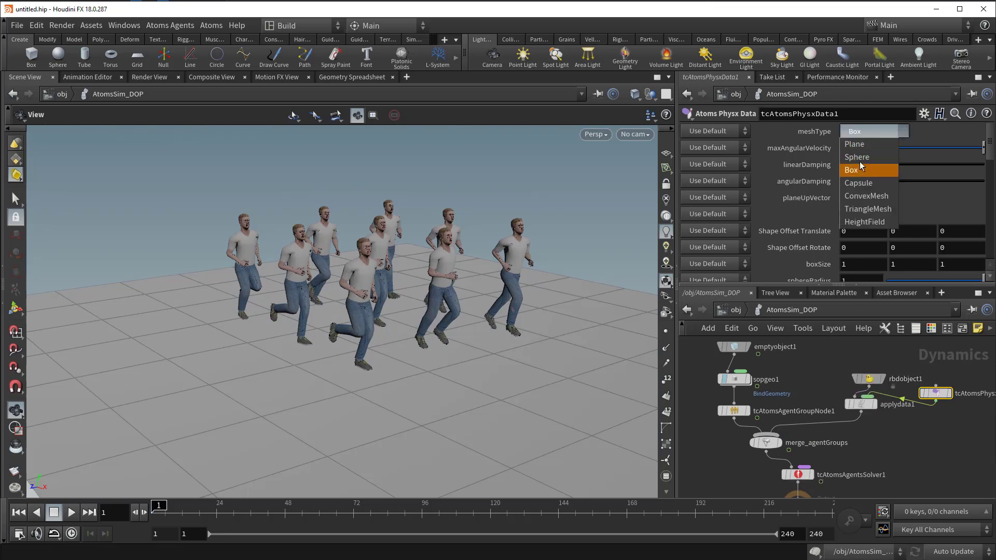
click(855, 145)
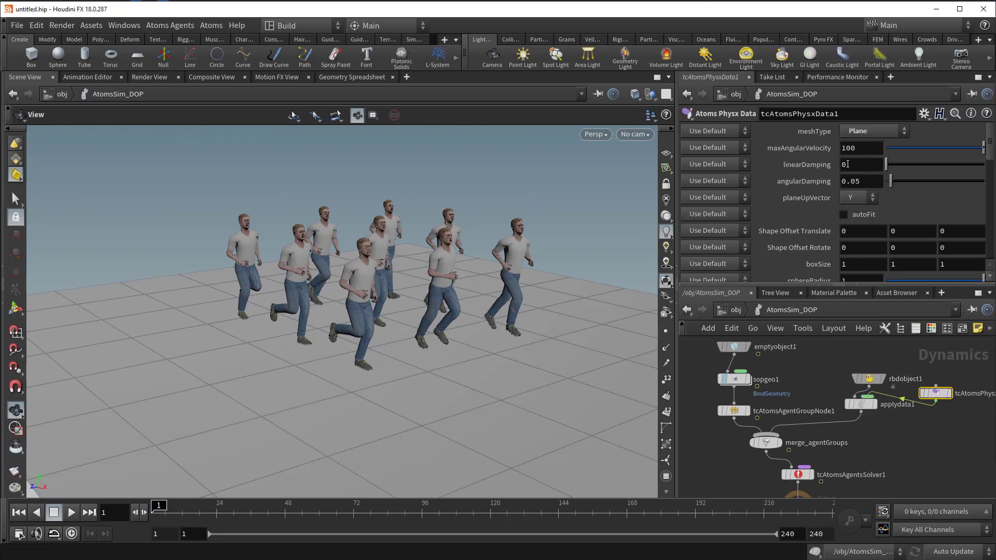
click(872, 383)
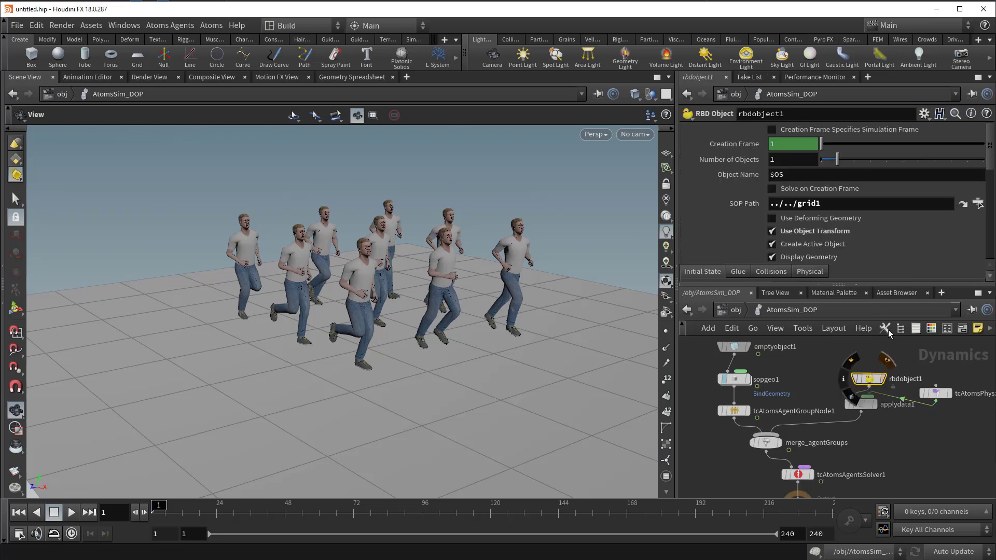
Enable dynamics on tcAtomsAgentsSolver1 and return to the object level.
middle_drag(887, 460, 904, 390)
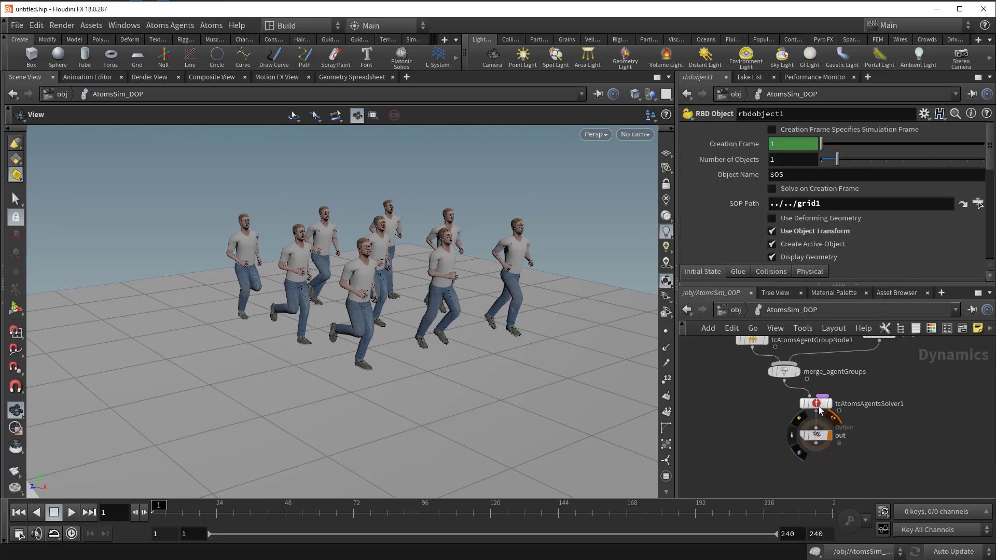
click(816, 404)
click(853, 165)
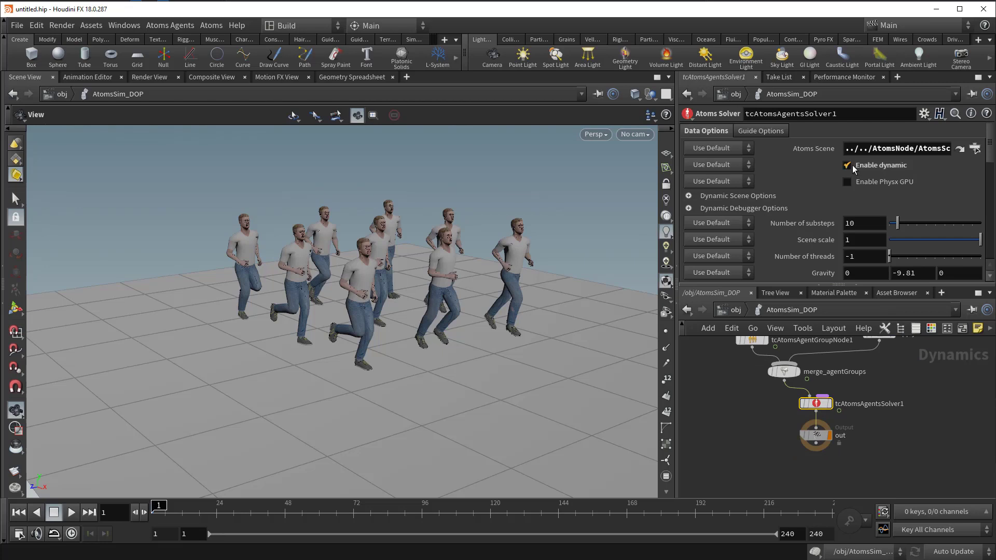
click(887, 437)
key(u)
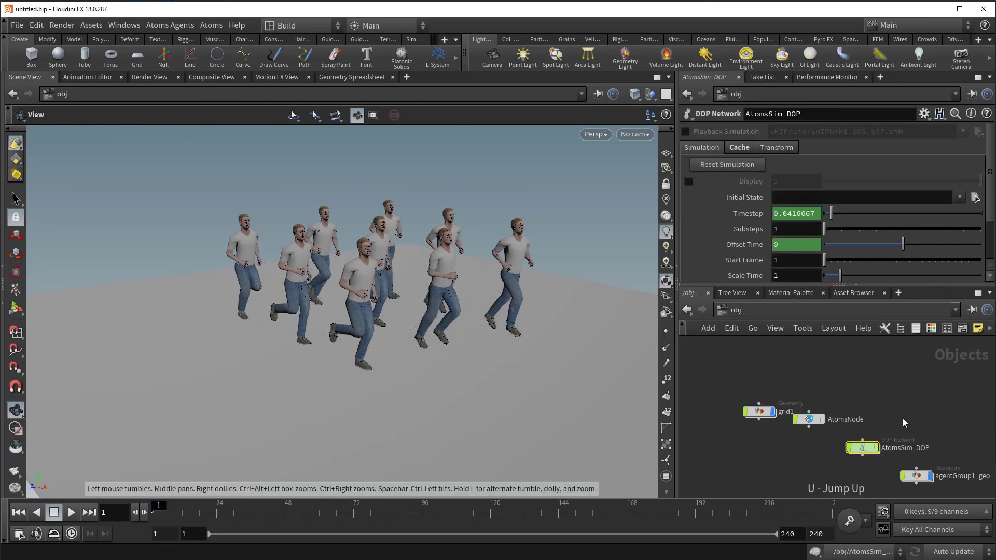
Play the simulation to check how the ragdolls fall onto the grid, and return to the first frame.
click(71, 513)
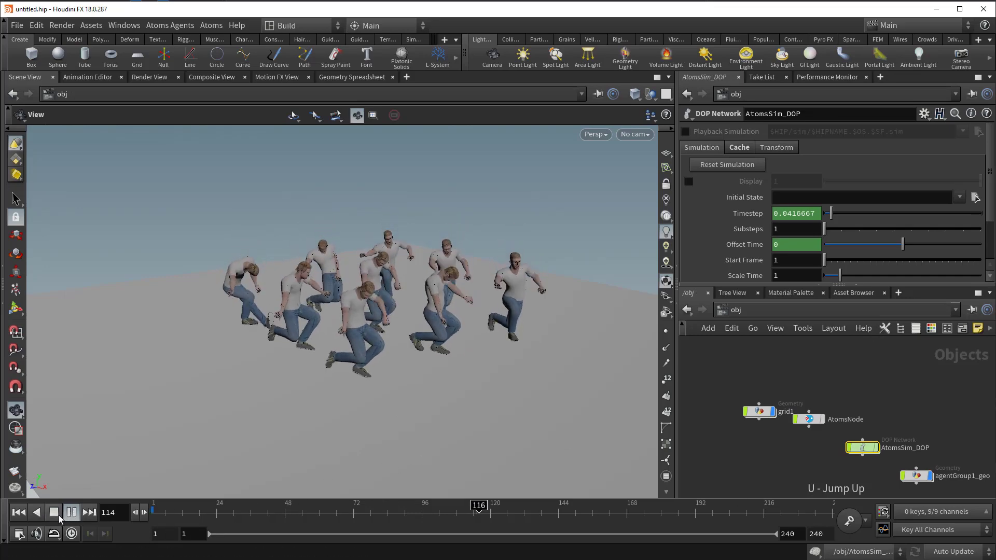
click(54, 514)
click(18, 512)
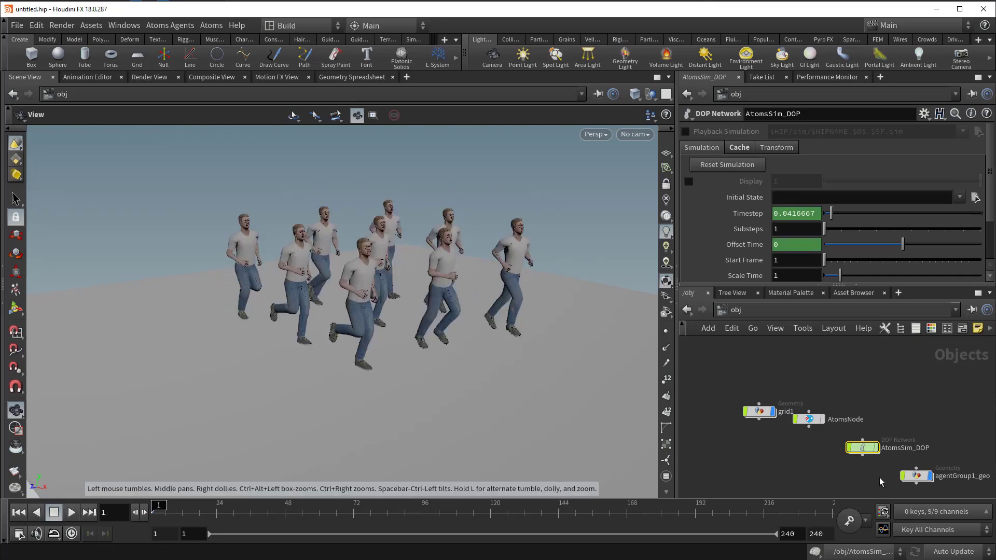
Set the Atoms solver's scene scale to 100 in AtomsSim_DOP and return to the object level.
double_click(863, 447)
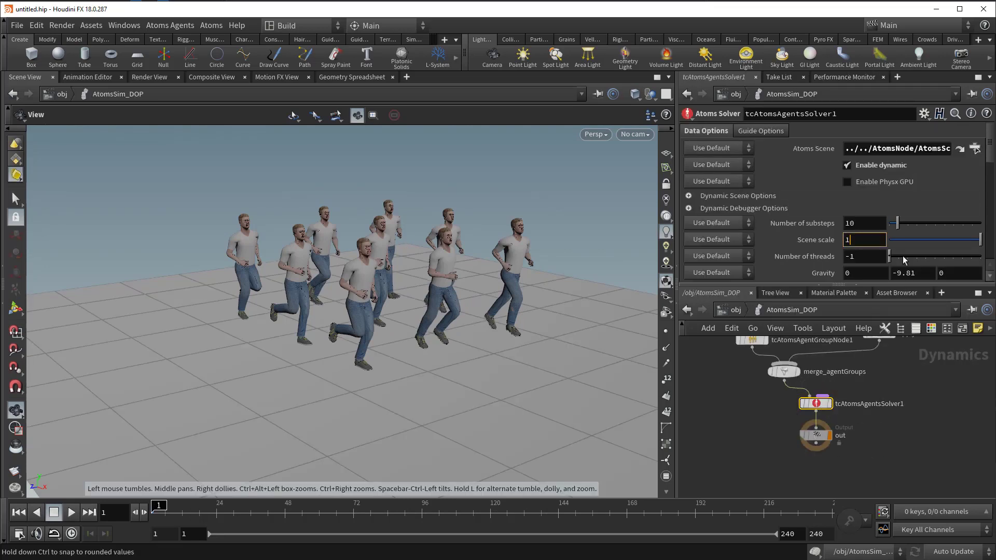
key(Return)
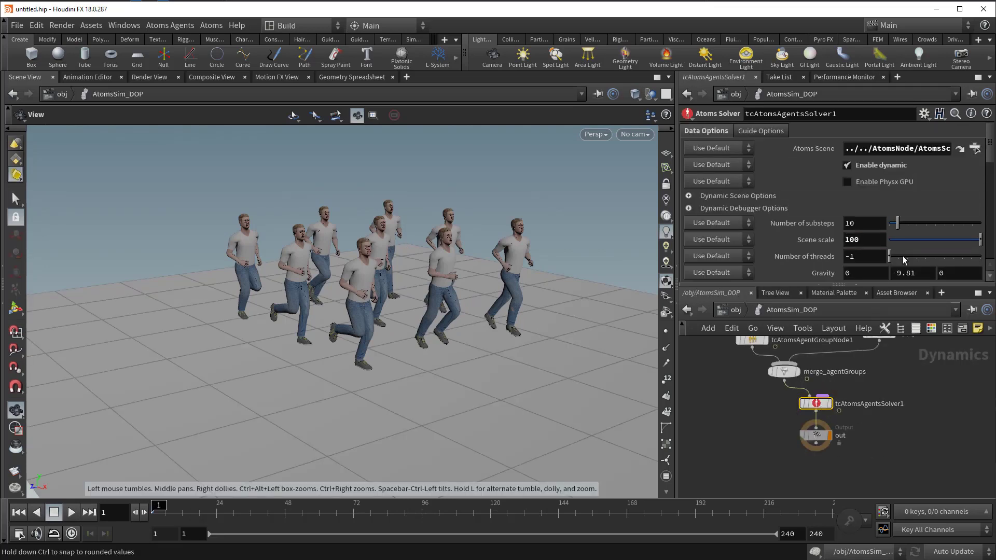
click(764, 428)
key(u)
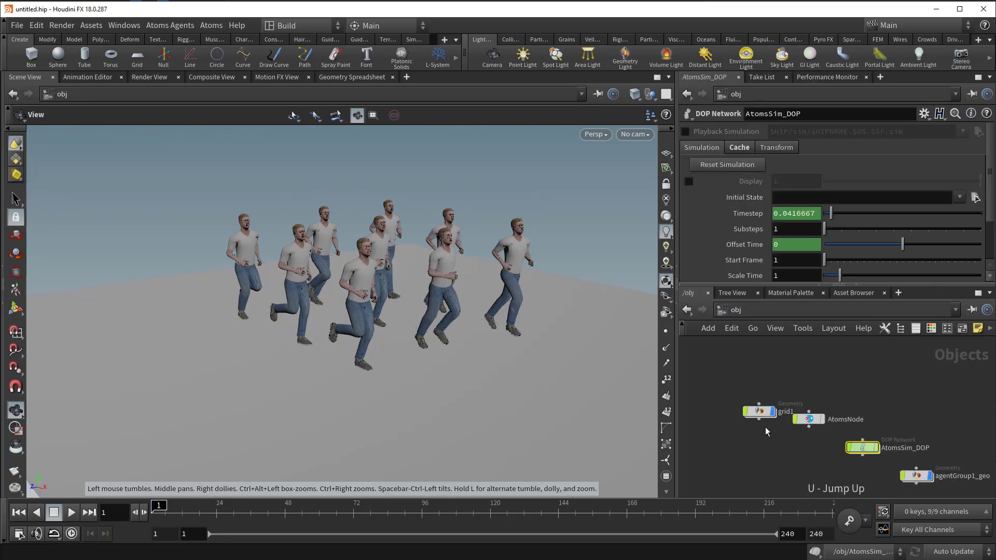
Play the simulation again to check the ragdoll fall at the new scene scale, and rewind to the first frame.
click(72, 513)
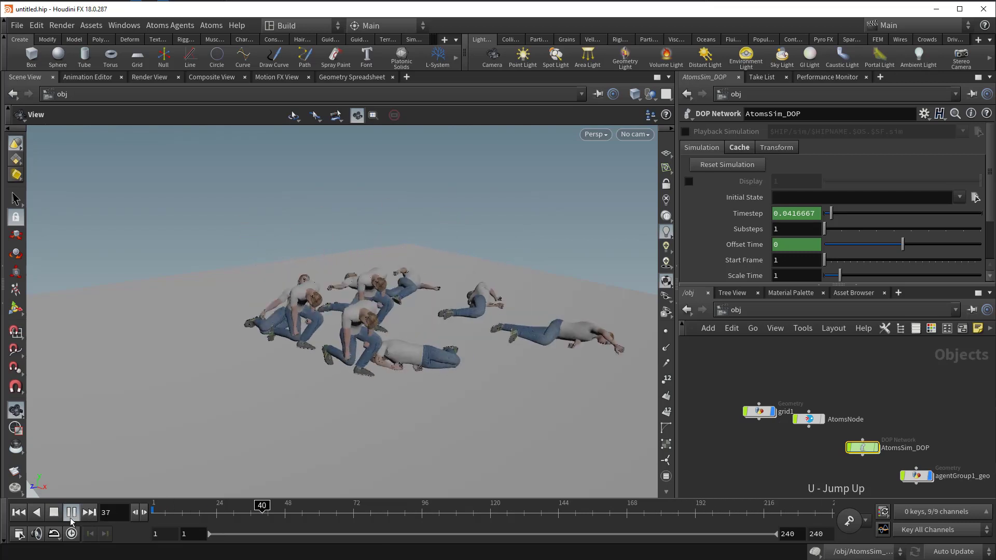
click(54, 512)
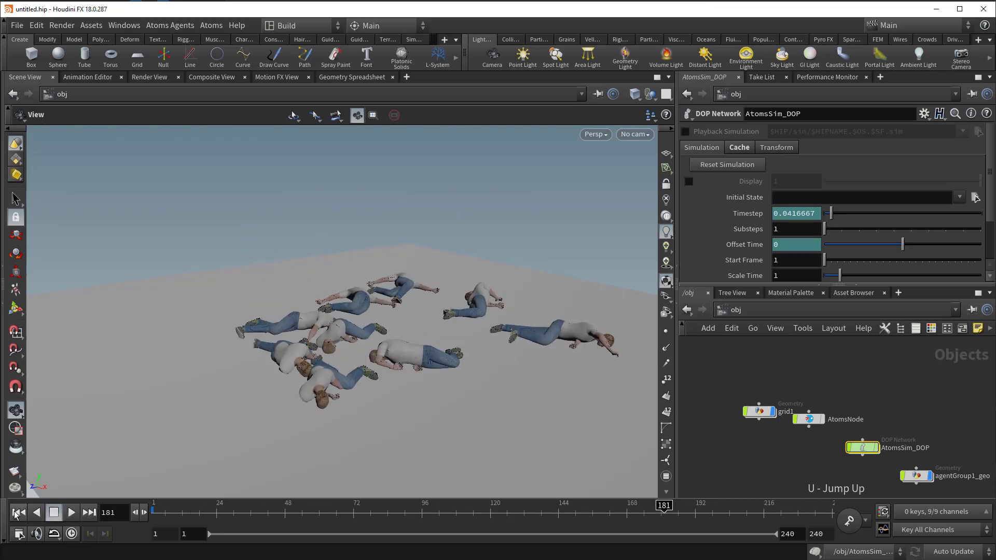
click(19, 512)
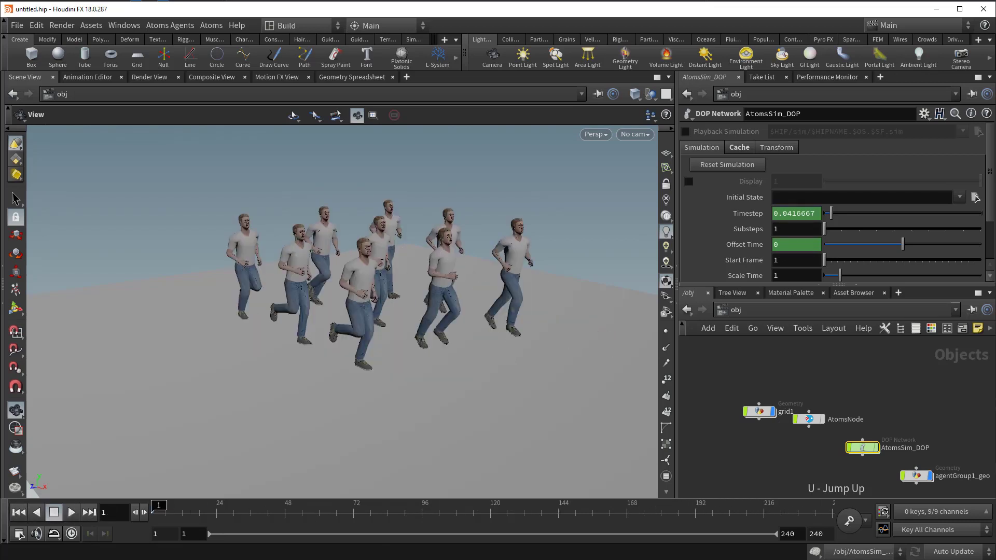